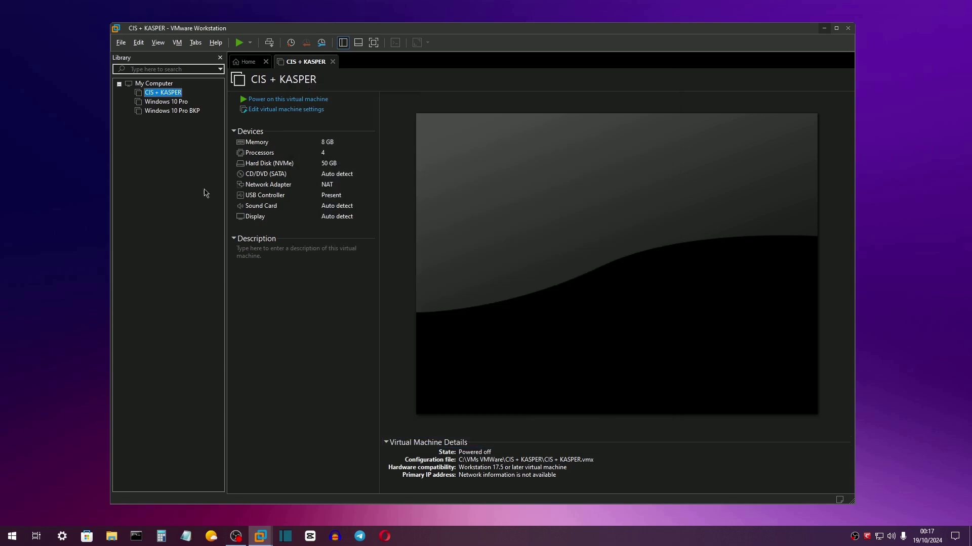
Power on the CIS + KASPER VM in full screen and sign in with the account password.
left_click(240, 45)
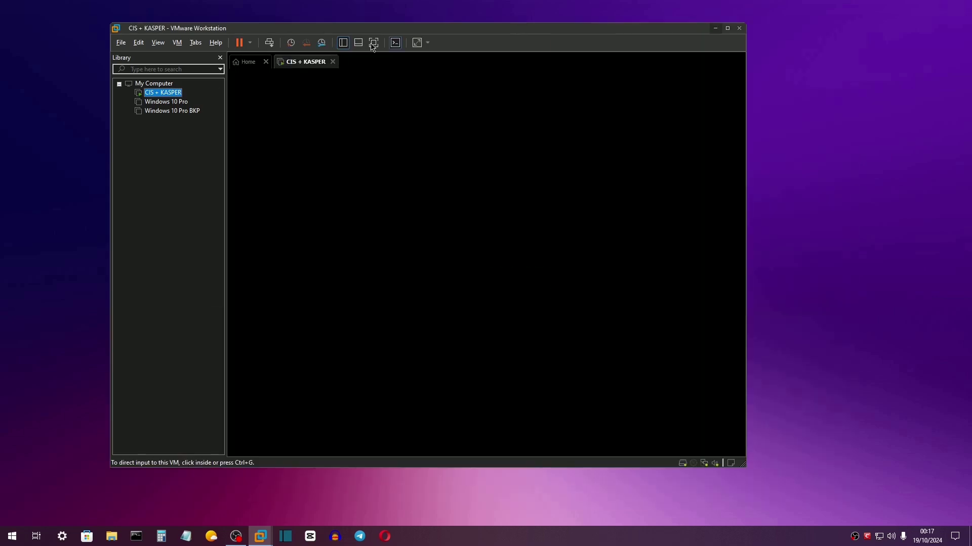
left_click(374, 43)
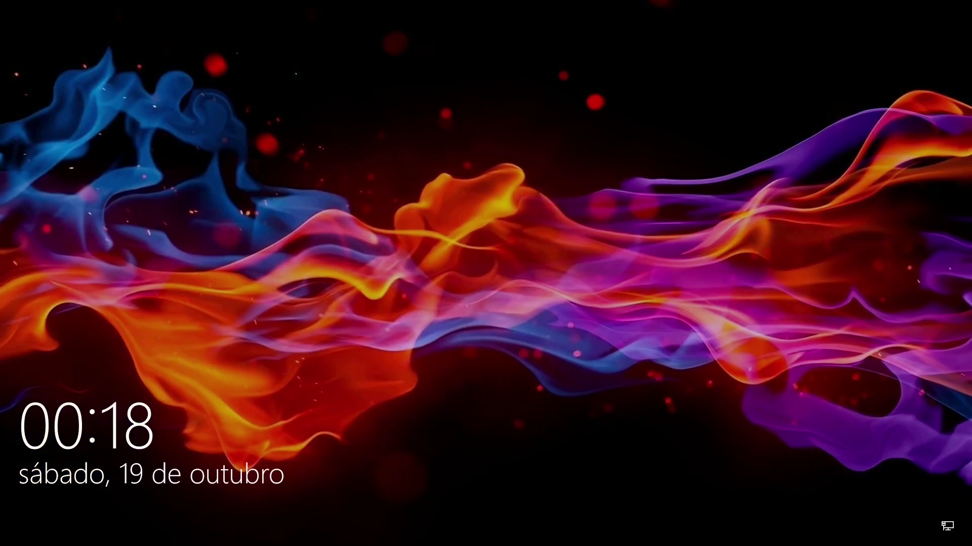
key("Return")
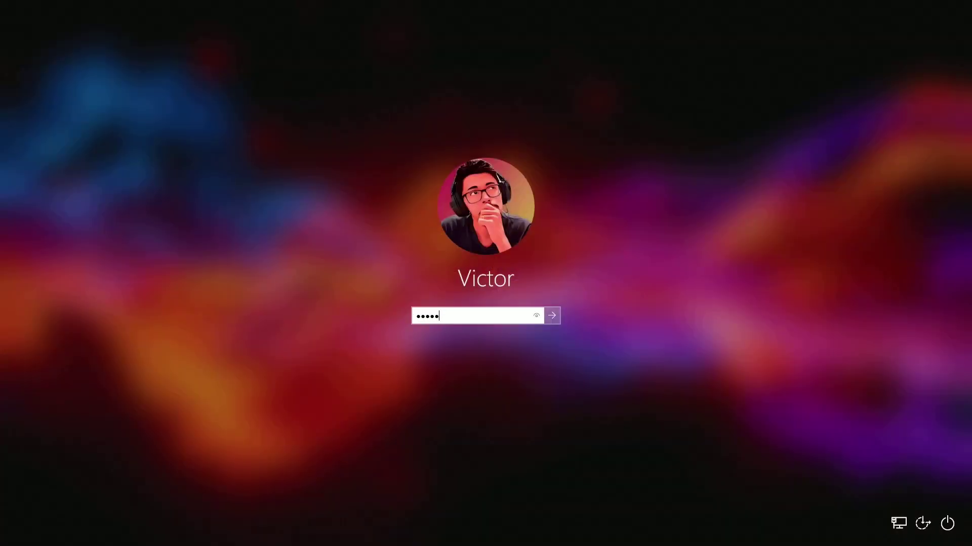
key("Return")
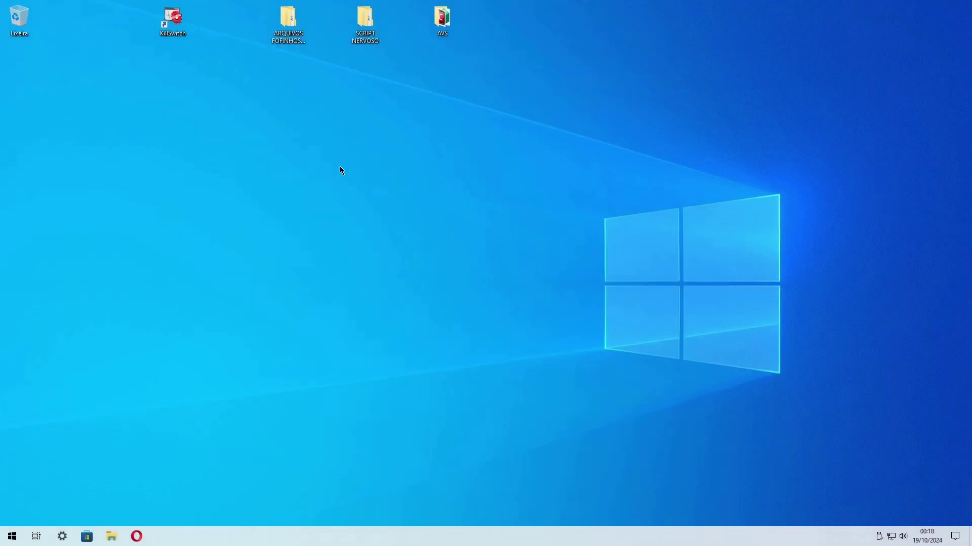
Open the ARQUIVOS FOFINHOS E CONFIAVEIS folder and select all 100 zip files.
double_click(286, 19)
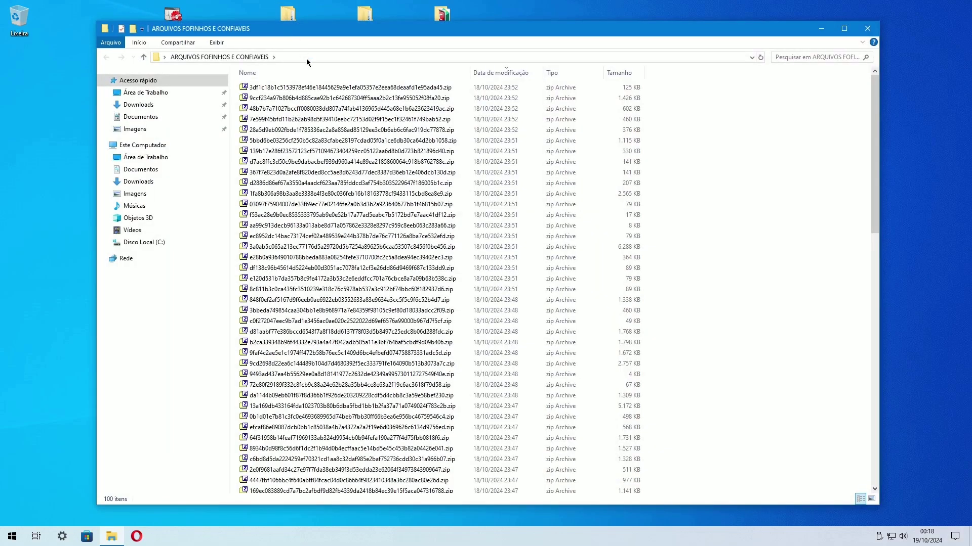
left_click(316, 90)
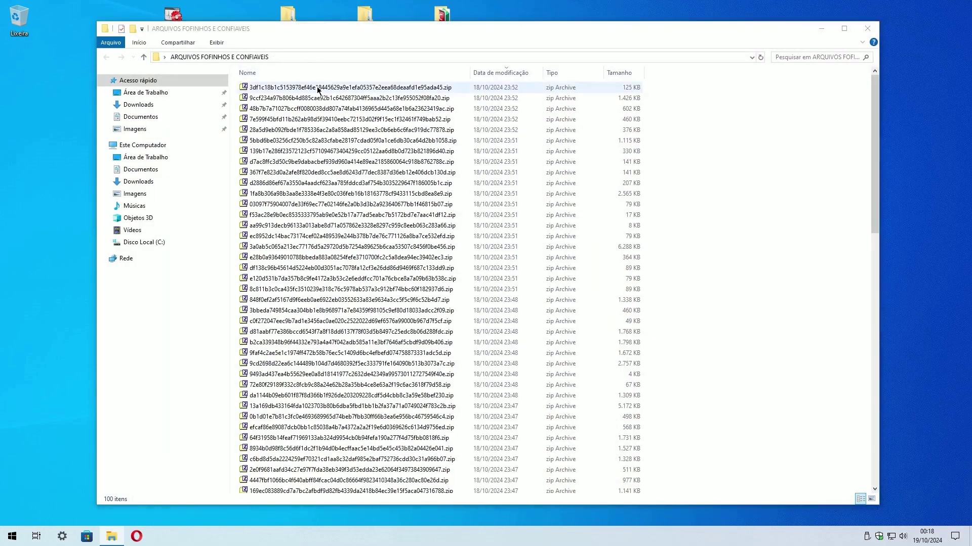
key("ctrl+a")
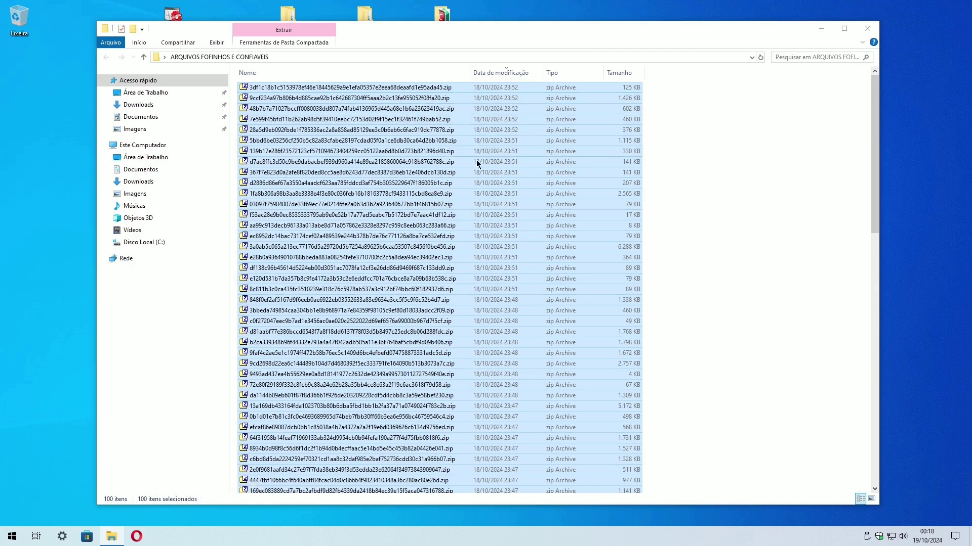
Launch Windows Security from the taskbar.
left_click(931, 540)
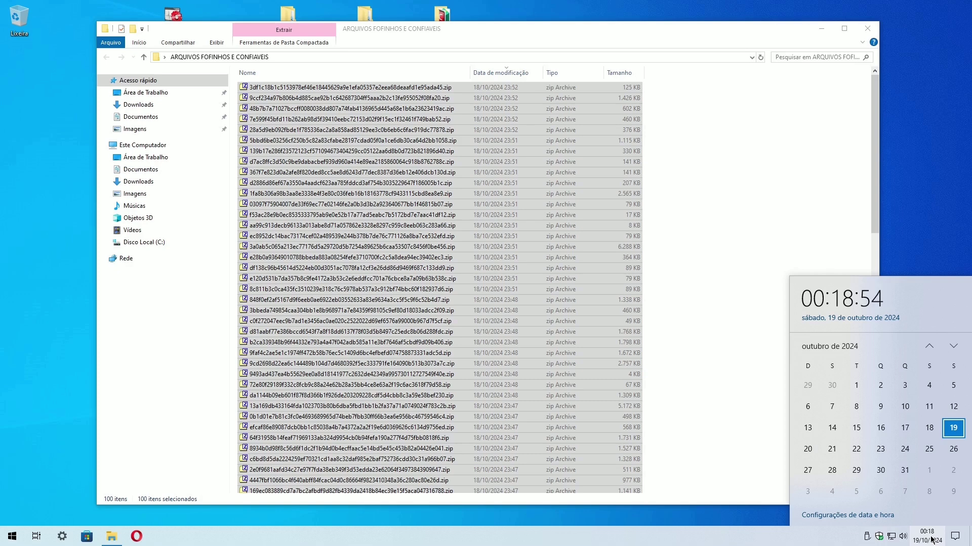
left_click(931, 539)
key("super+d")
left_click(879, 536)
Turn real-time protection off and view the ARQUIVOS FOFINHOS and SCRIPT NERVOSO folder exclusions.
left_click(200, 179)
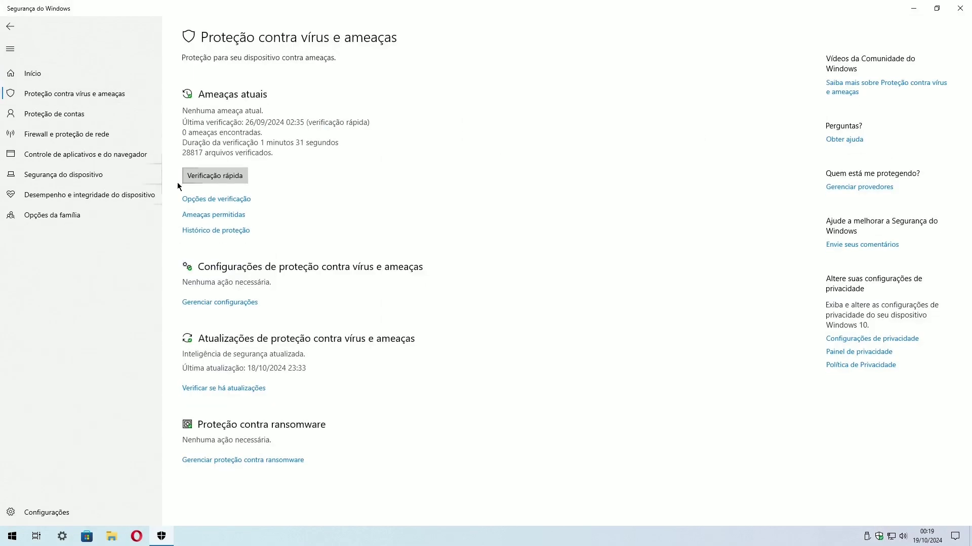
left_click(220, 303)
left_click(198, 175)
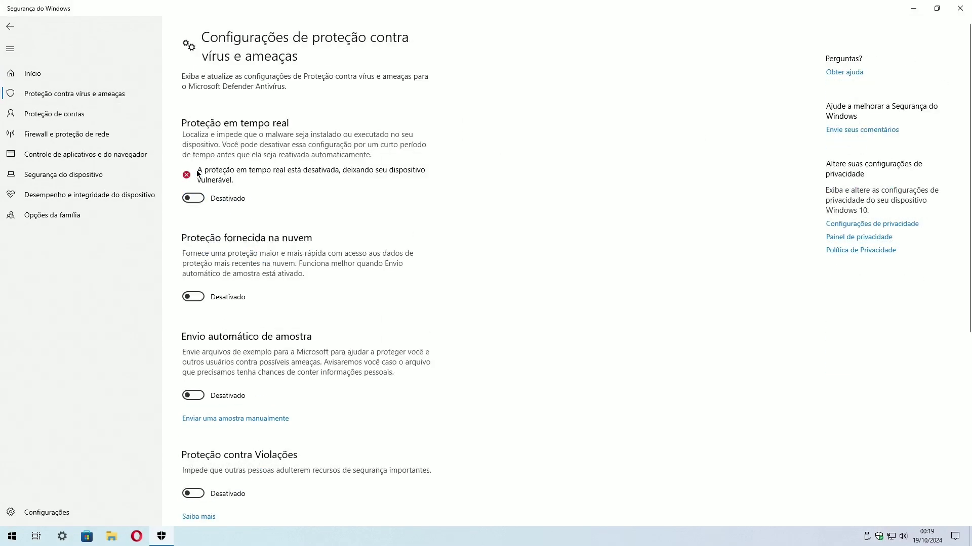
scroll(312, 282, "down", 6)
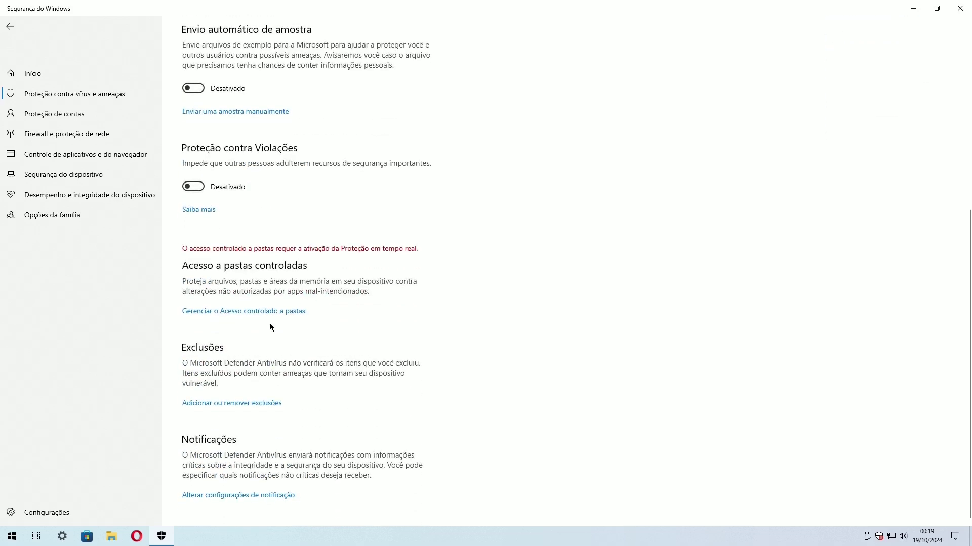
left_click(226, 405)
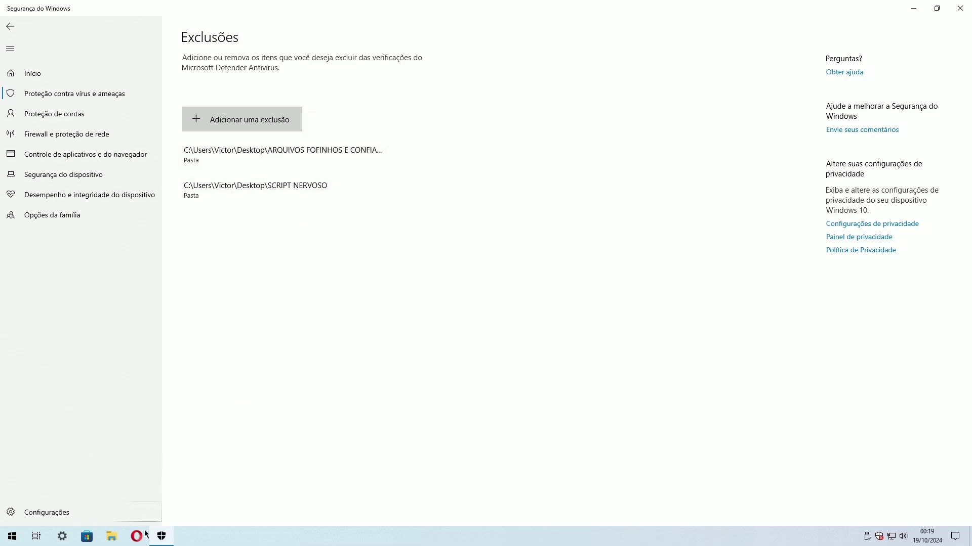
Minimize Windows Security, check the ARQUIVOS FOFINHOS E CONFIAVEIS folder, then open the SCRIPT NERVOSO folder.
left_click(161, 537)
double_click(287, 16)
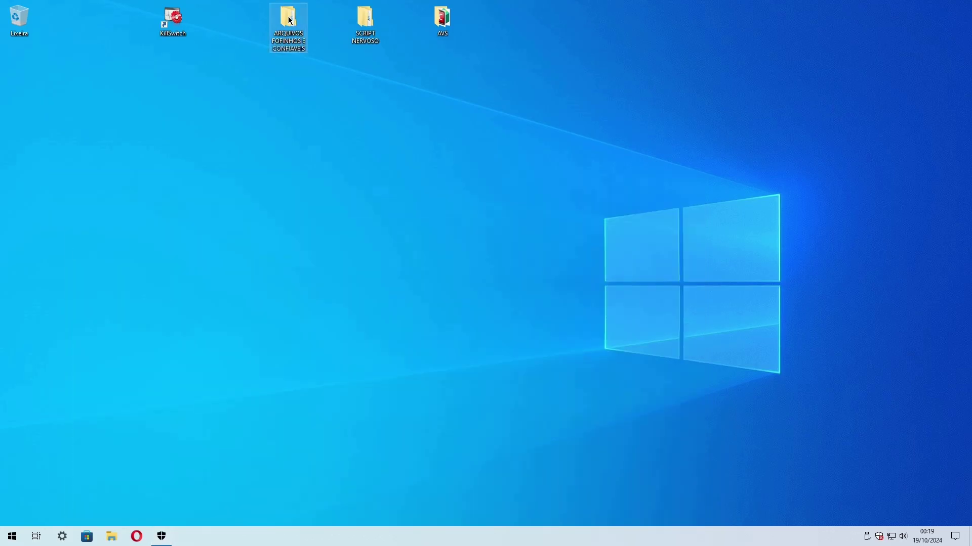
left_click(867, 29)
double_click(363, 19)
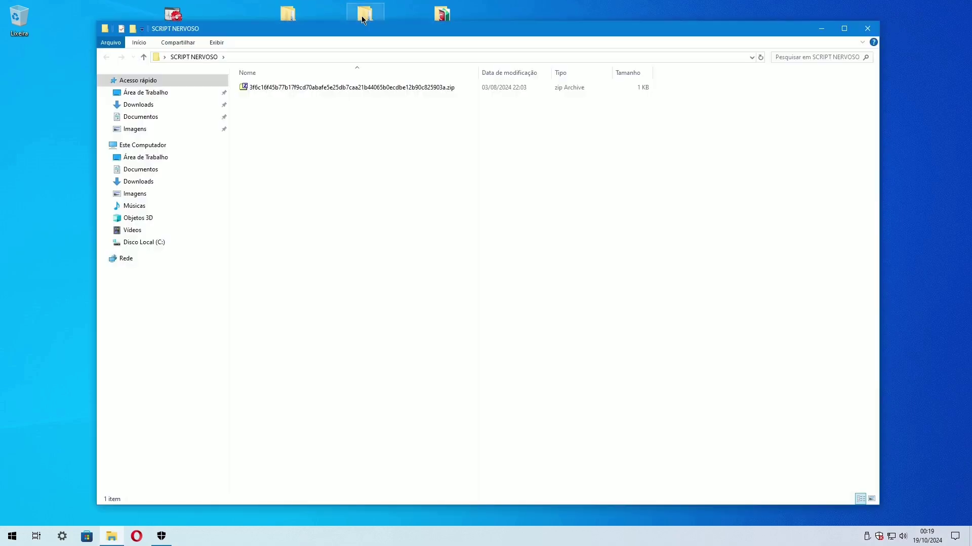
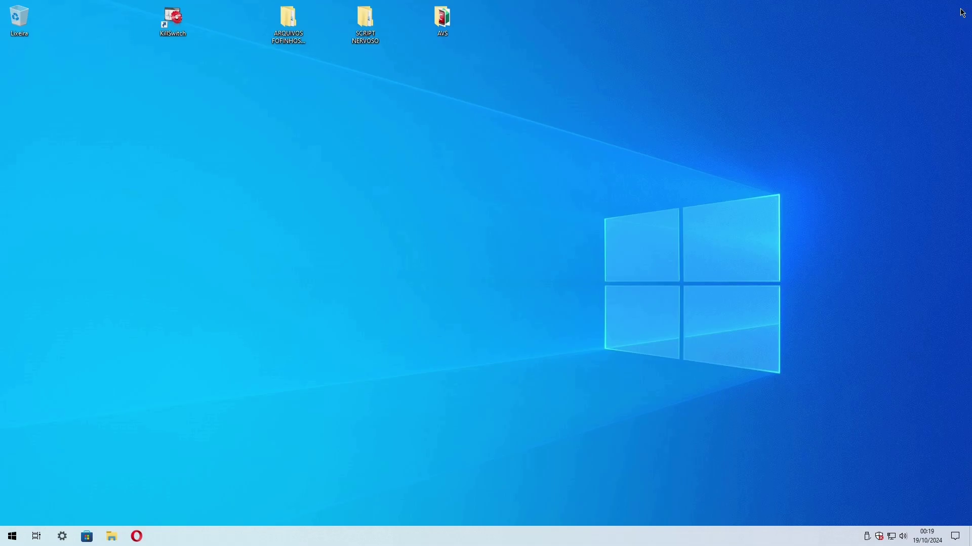
Run a Windows Update check under Update & Security, then close Settings.
key("super+i")
left_click(518, 271)
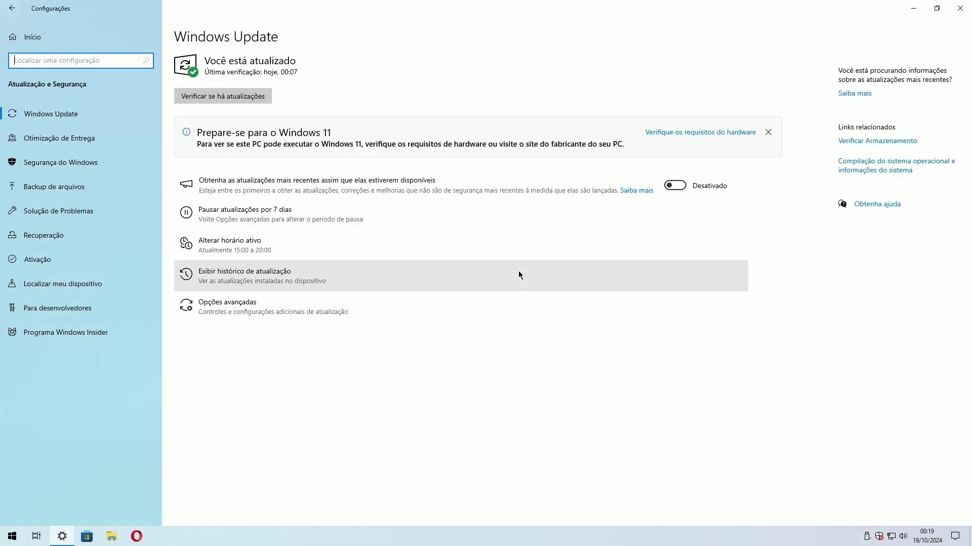
left_click(218, 96)
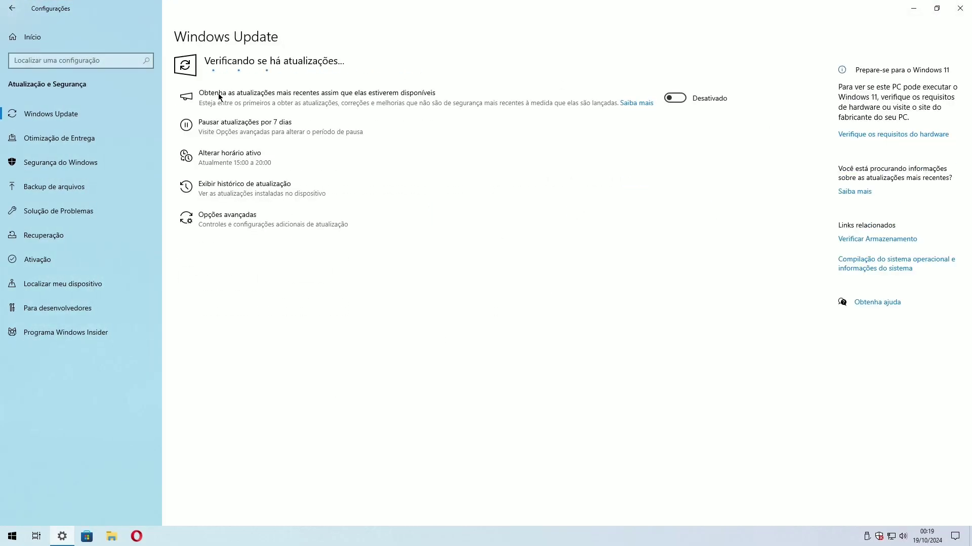
left_click(960, 8)
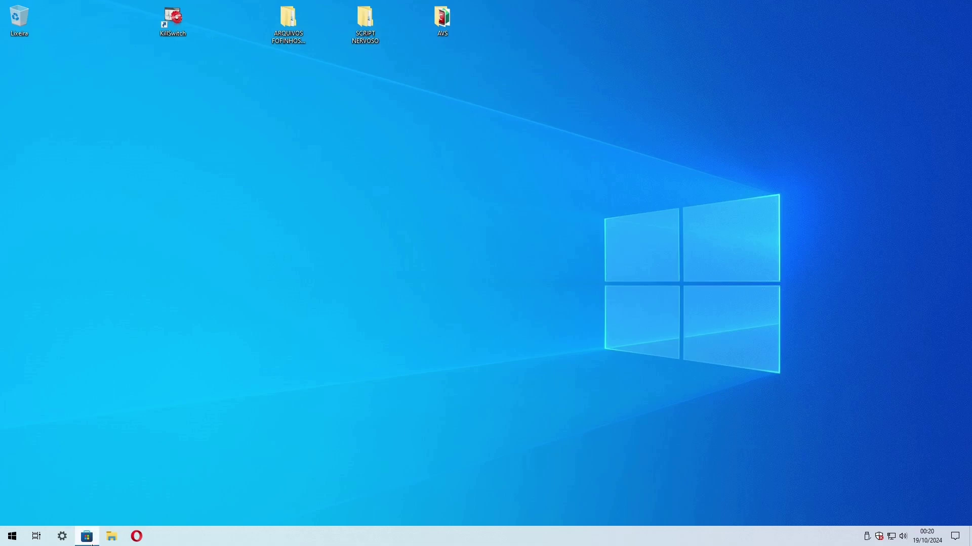
left_click(92, 543)
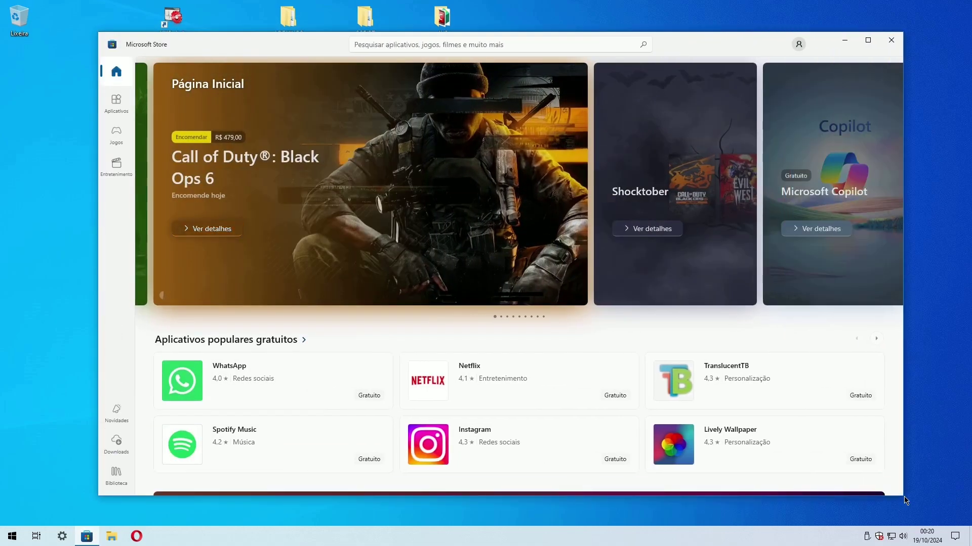
Check for app and game updates in Microsoft Store's Downloads, then close Store.
left_click_drag(704, 40, 691, 38)
left_click(104, 440)
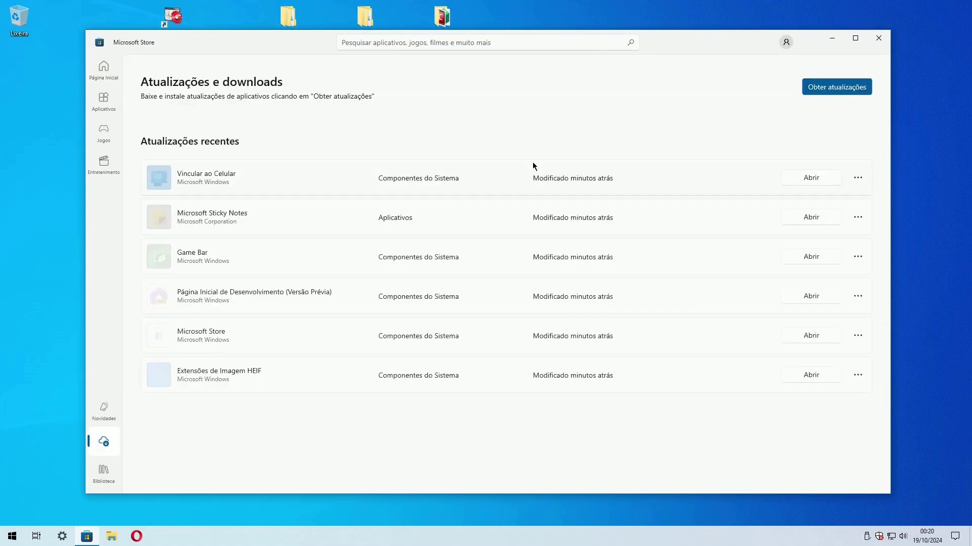
left_click(827, 91)
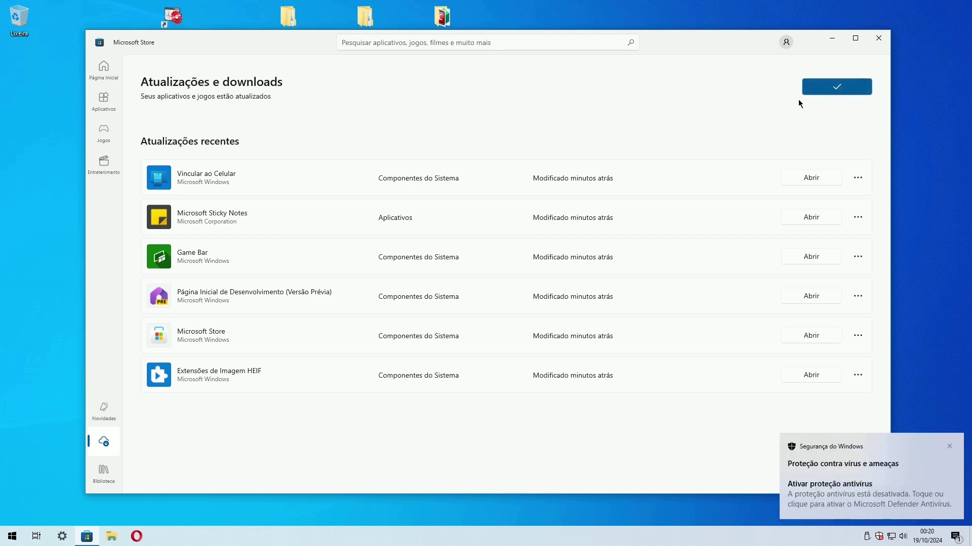
left_click(878, 38)
Disable the Ethernet0 adapter from the Ethernet adapter options.
left_click(955, 537)
left_click(925, 441)
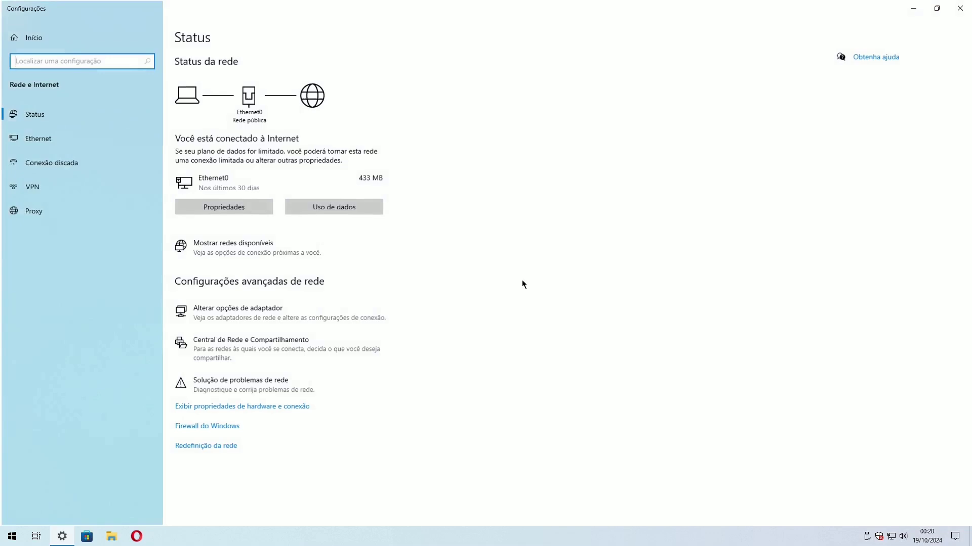
left_click(38, 138)
left_click(883, 69)
left_click(960, 8)
right_click(245, 167)
left_click(283, 170)
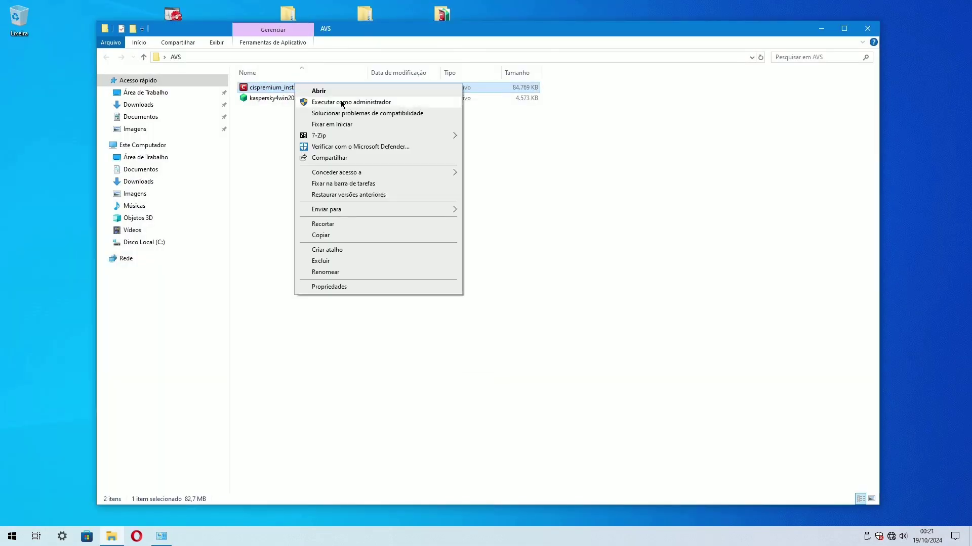
Install COMODO as administrator with only the Firewall component, untick the post-install options, finish.
left_click(342, 102)
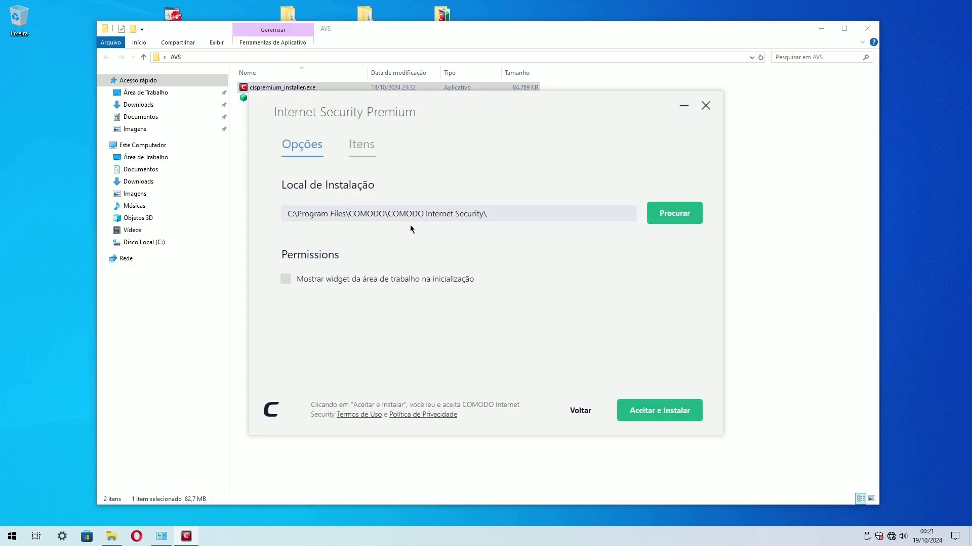
left_click(361, 147)
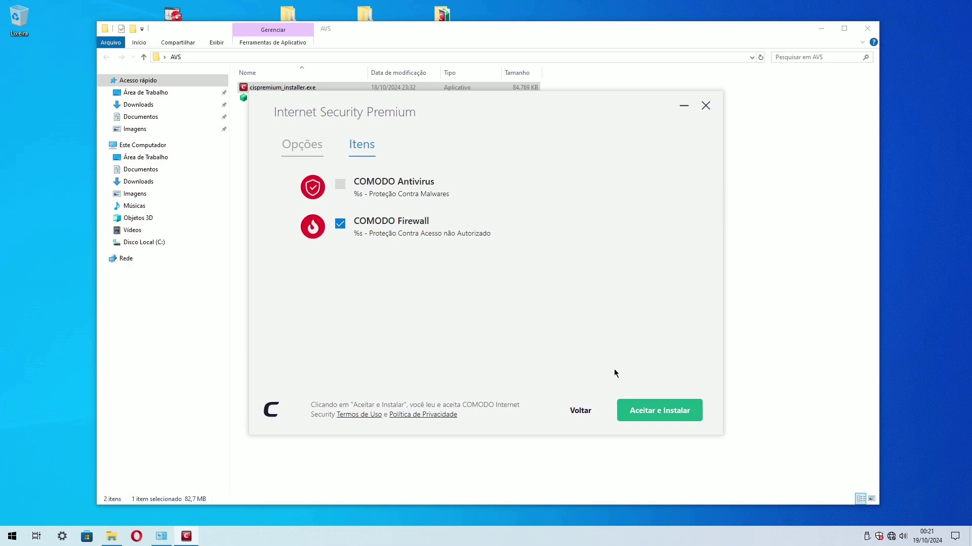
left_click(642, 409)
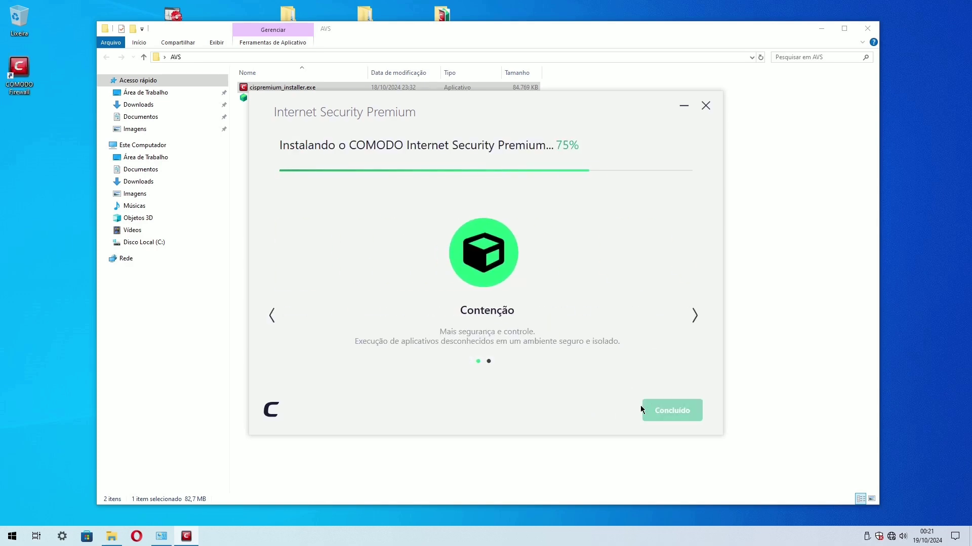
left_click(284, 287)
left_click(283, 305)
left_click(503, 412)
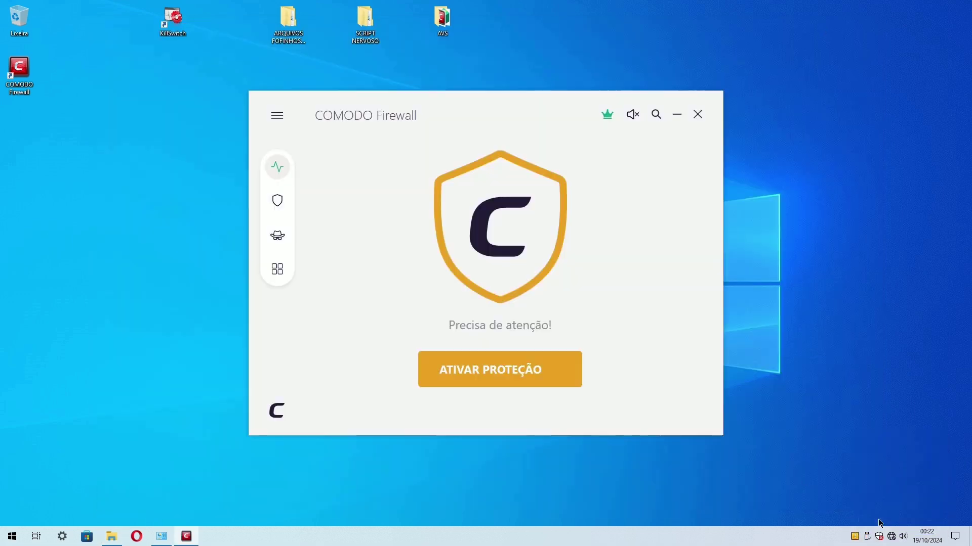
left_click(275, 116)
Apply the Lycia theme in COMODO settings and confirm the restart prompt.
left_click(332, 159)
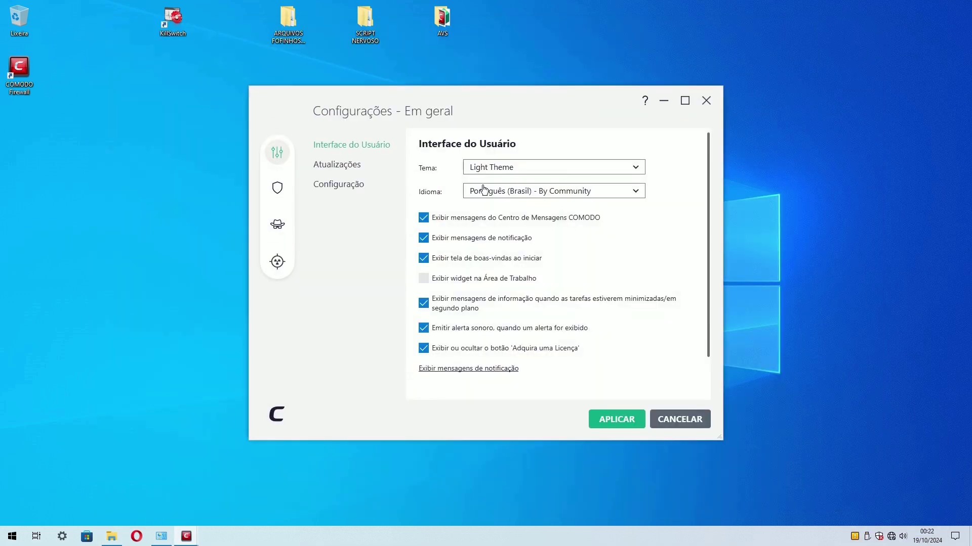
left_click(554, 167)
left_click(501, 237)
left_click(616, 419)
left_click(484, 297)
Check the configuration profiles in Advanced Settings and close it with OK.
left_click(435, 167)
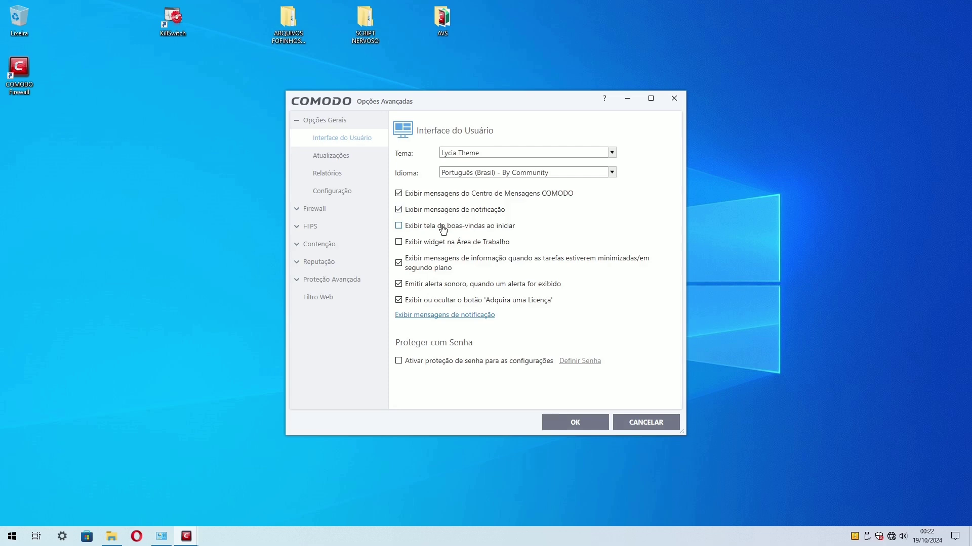
left_click(332, 191)
left_click(501, 289)
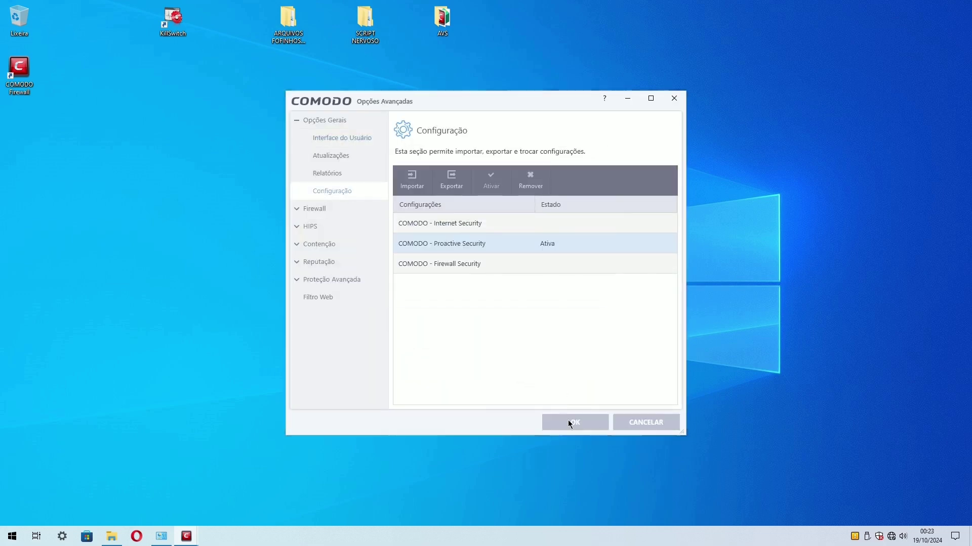
left_click(575, 422)
Set update checks to every 30 days; review Interface, Reports, HIPS, global rules, zones, port sets.
left_click(412, 161)
left_click(331, 155)
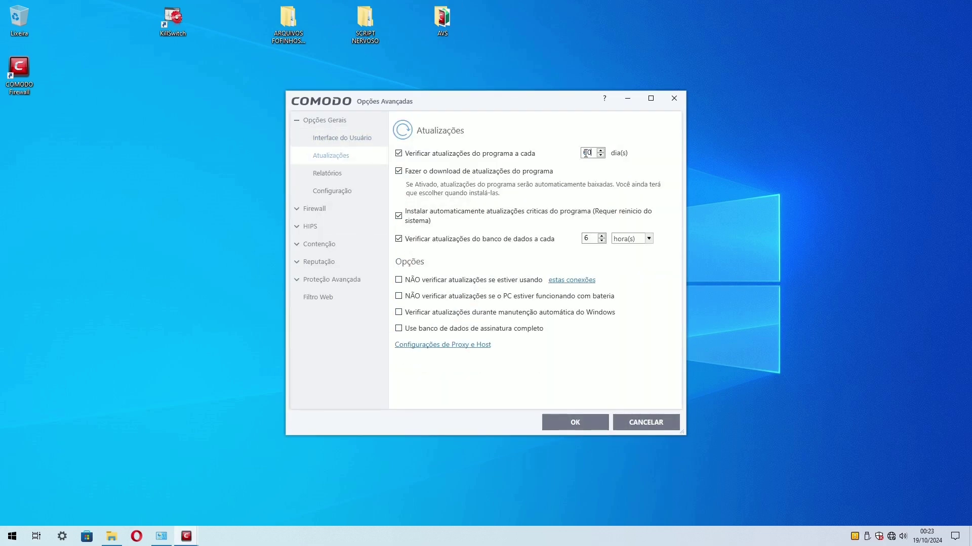
left_click(341, 138)
left_click(331, 155)
left_click(331, 172)
left_click(311, 226)
left_click(314, 138)
left_click(331, 193)
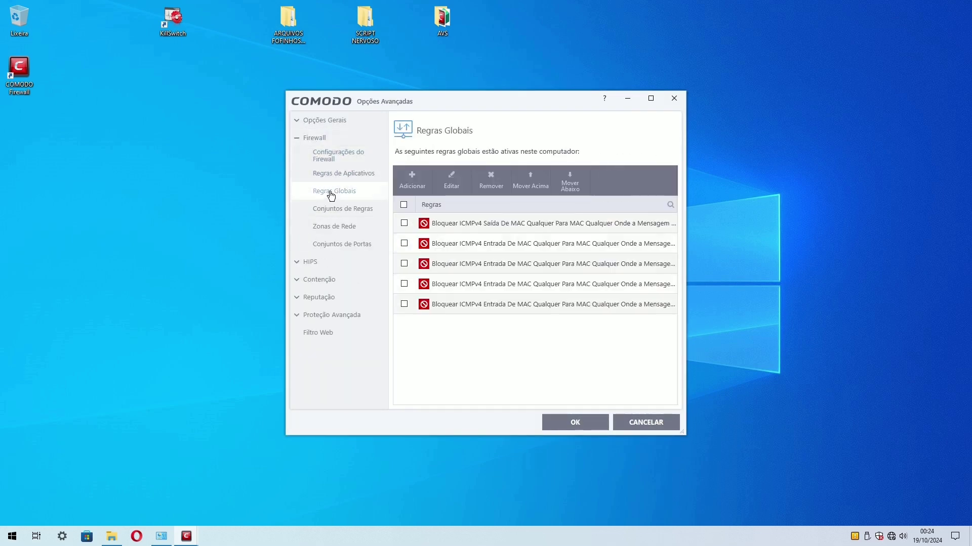
left_click(334, 226)
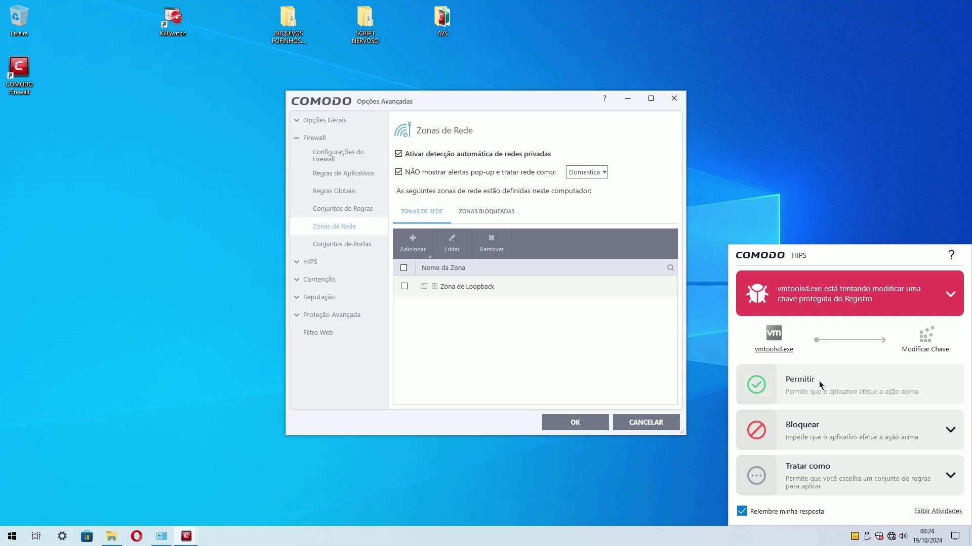
left_click(821, 385)
Inspect the Execução Virtual auto-containment rule and its restriction levels.
left_click(342, 244)
left_click(319, 279)
left_click(337, 208)
left_click(468, 313)
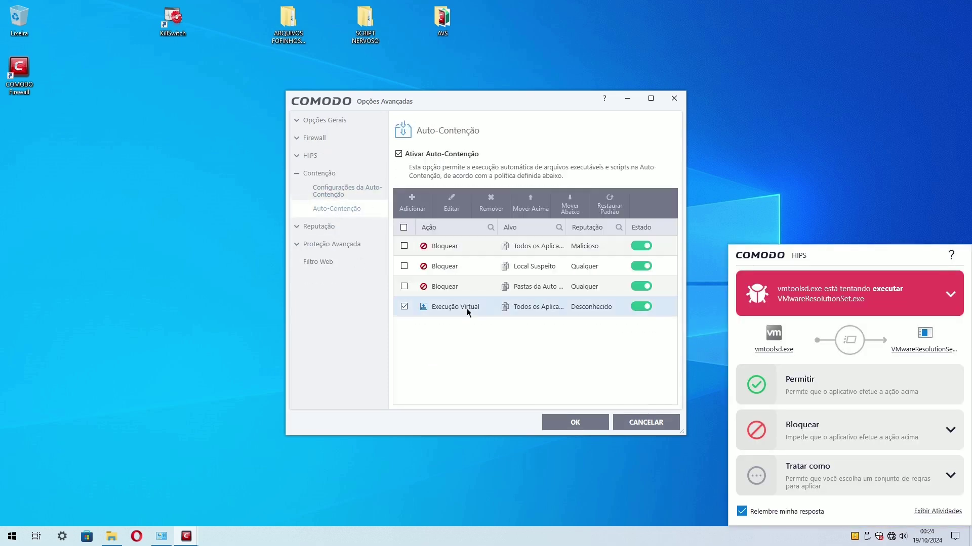
double_click(468, 313)
left_click(471, 241)
left_click(567, 371)
left_click(318, 226)
Review reputation, submitted files and scan exclusions, and allow the VMware tools HIPS alert.
left_click(324, 212)
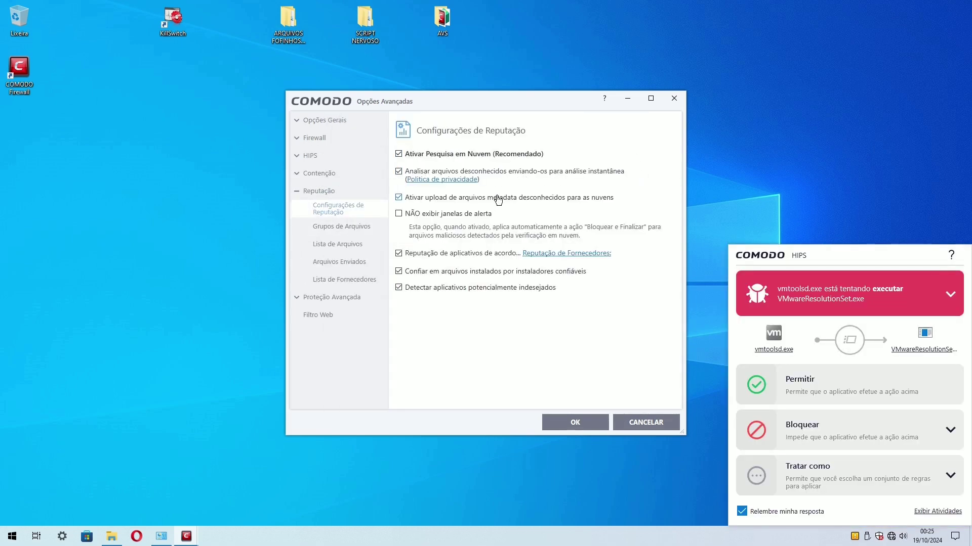
left_click(339, 262)
left_click(331, 297)
left_click(334, 244)
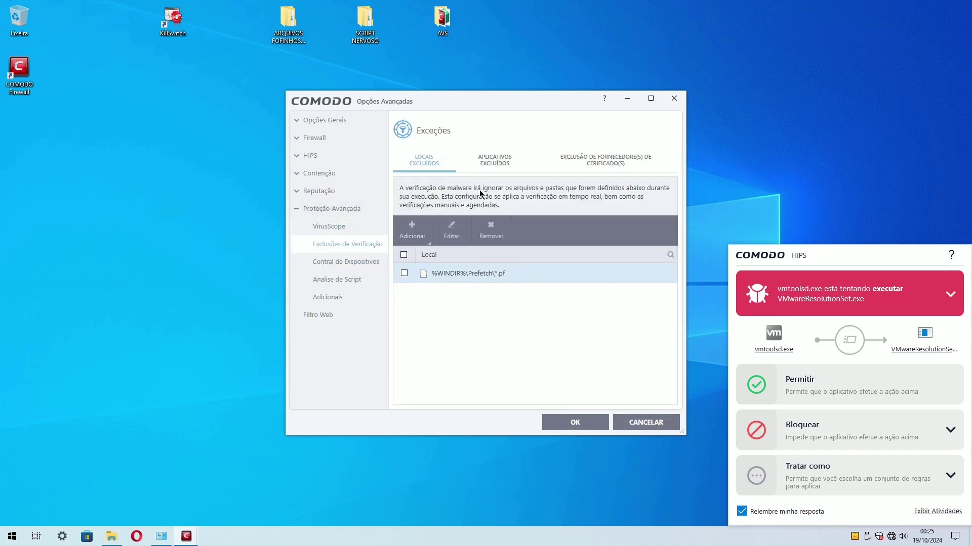
left_click(494, 160)
left_click(545, 301)
left_click(824, 391)
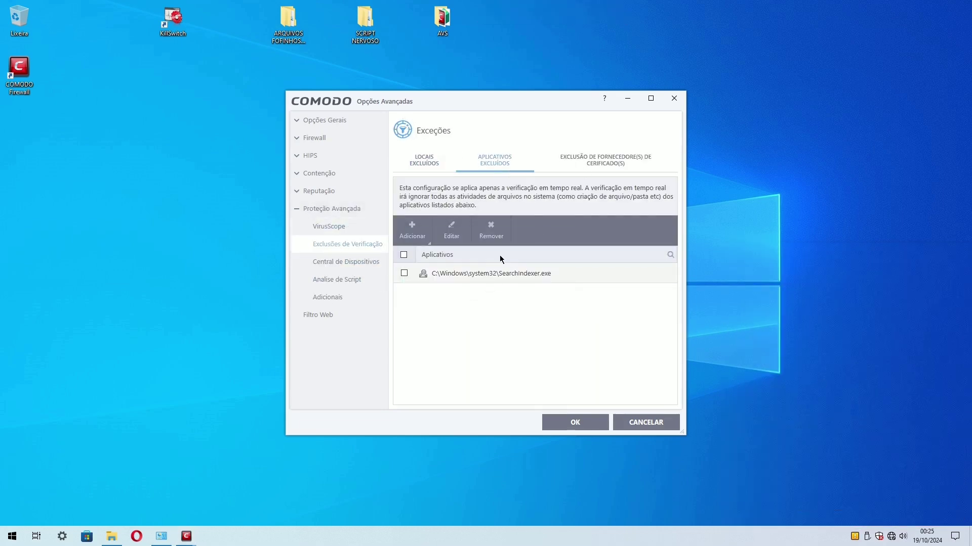
Review device control and script analysis, then save Advanced Settings with OK and close COMODO.
left_click(339, 261)
left_click(335, 279)
left_click(329, 297)
left_click(571, 423)
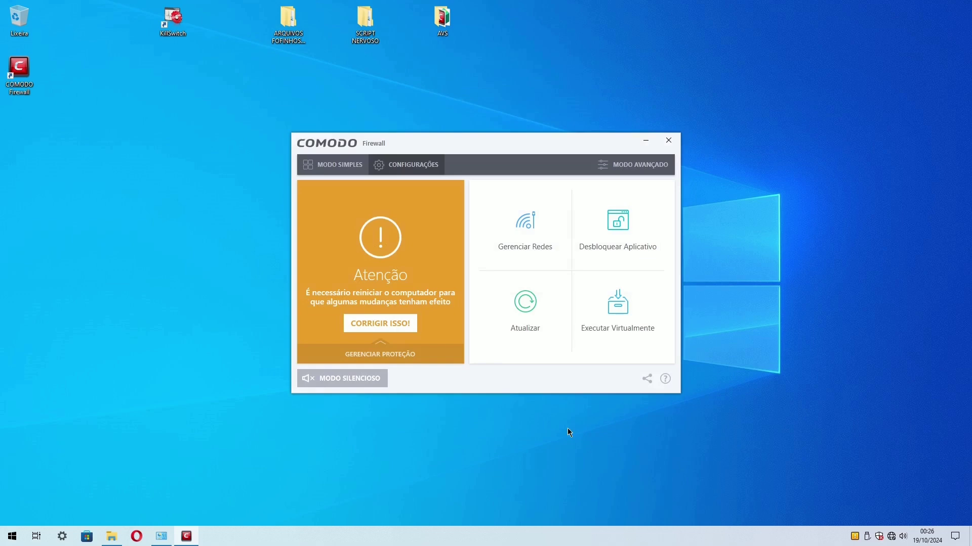
key("alt+F4")
Re-enable the Ethernet0 connection and unblock both blocked applications.
right_click(246, 161)
left_click(260, 169)
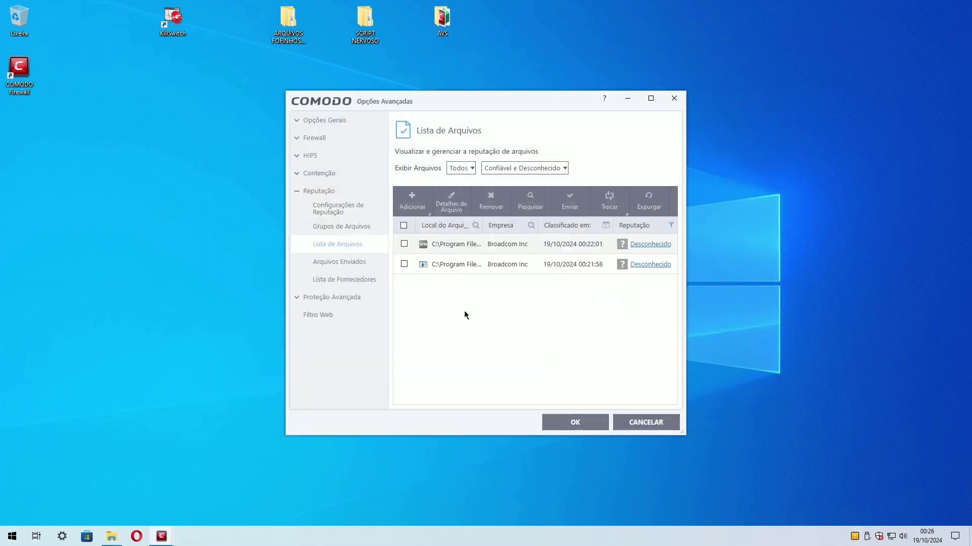
right_click(462, 261)
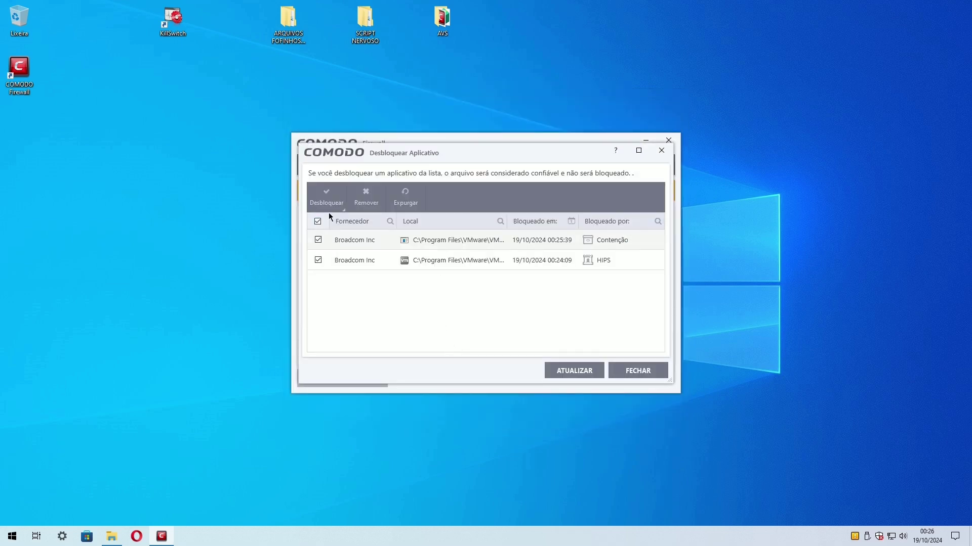
left_click(327, 202)
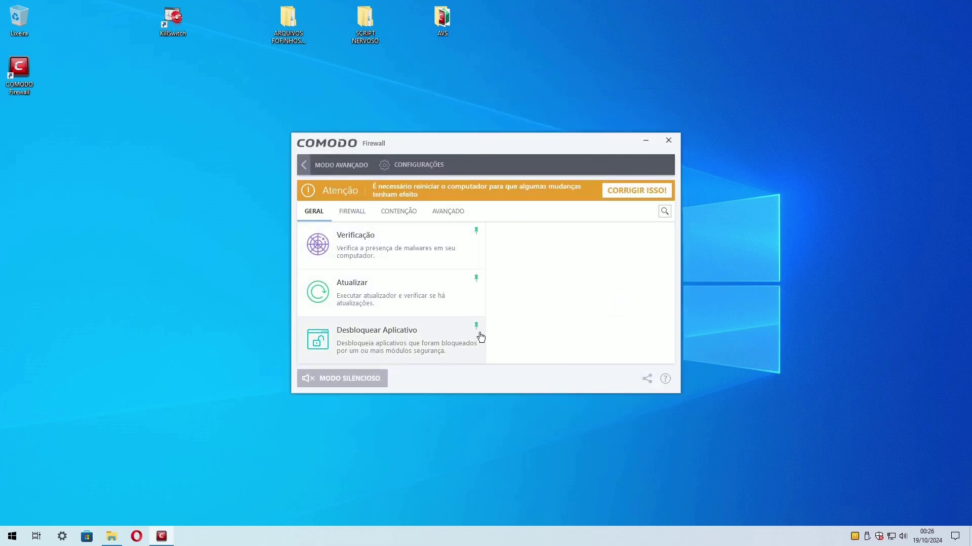
Browse COMODO's General, Firewall, Containment and Advanced task panels.
left_click(351, 211)
left_click(405, 213)
left_click(447, 211)
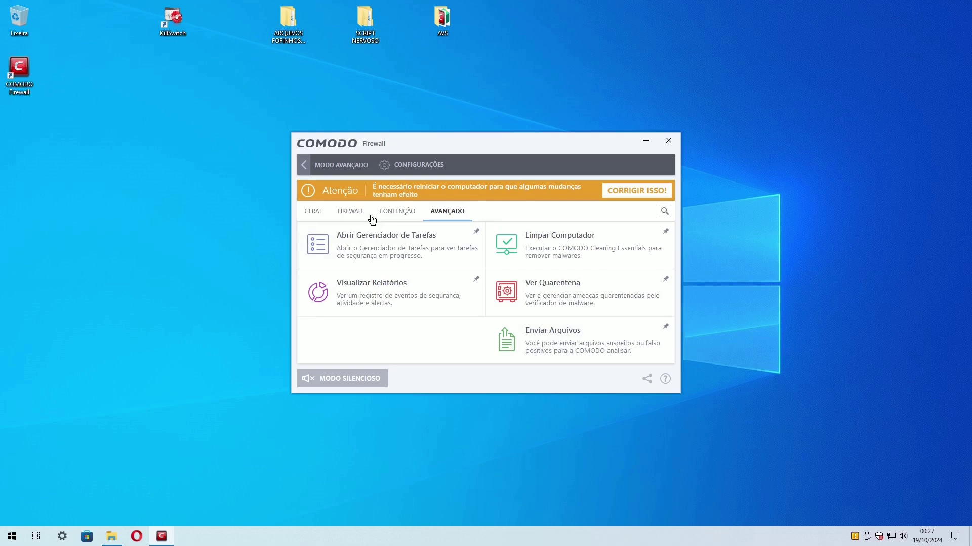
left_click(313, 211)
left_click(320, 165)
left_click(612, 241)
left_click(320, 165)
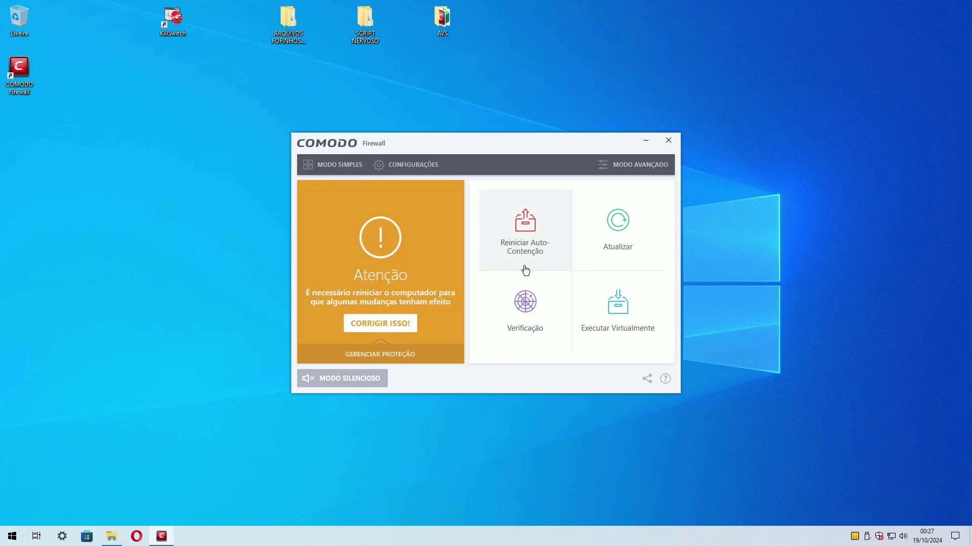
left_click(582, 251)
left_click(313, 211)
left_click(349, 212)
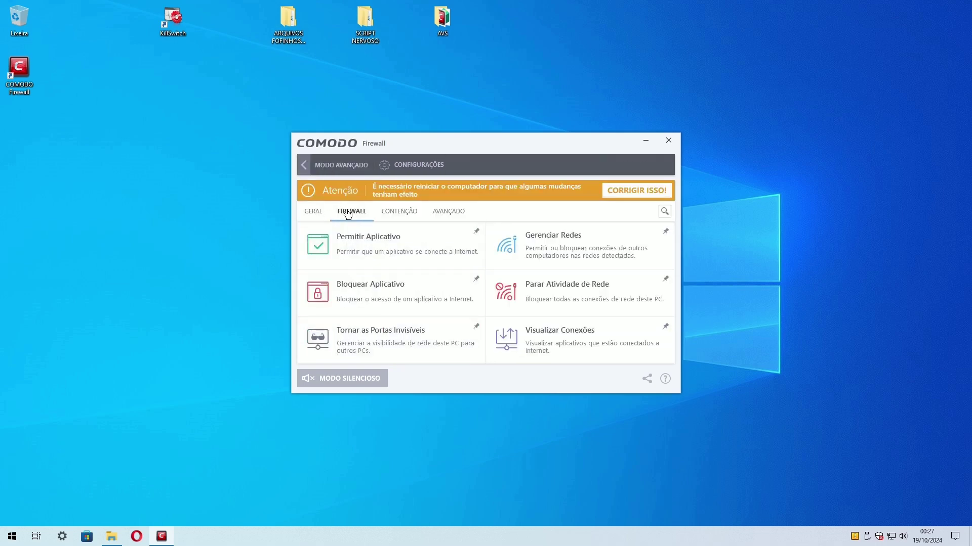
left_click(399, 211)
left_click(320, 164)
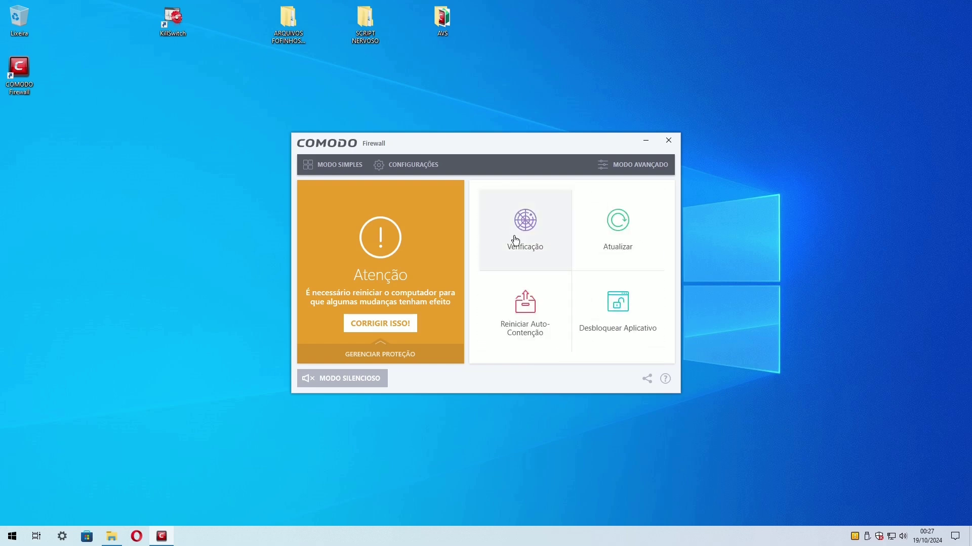
Close the COMODO Firewall window and show the Start menu's power options.
left_click(668, 140)
left_click(13, 540)
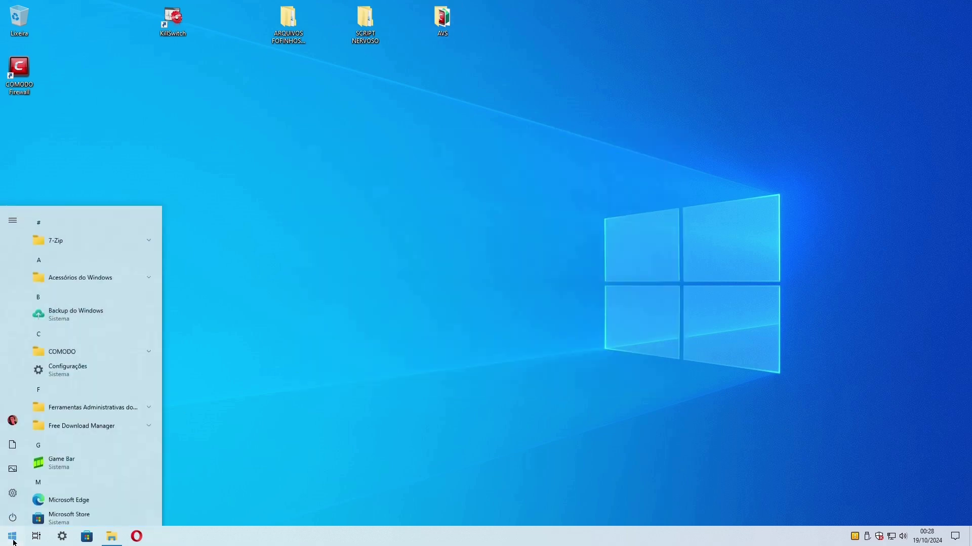
left_click(13, 517)
Restart Windows and update COMODO Firewall.
left_click(36, 488)
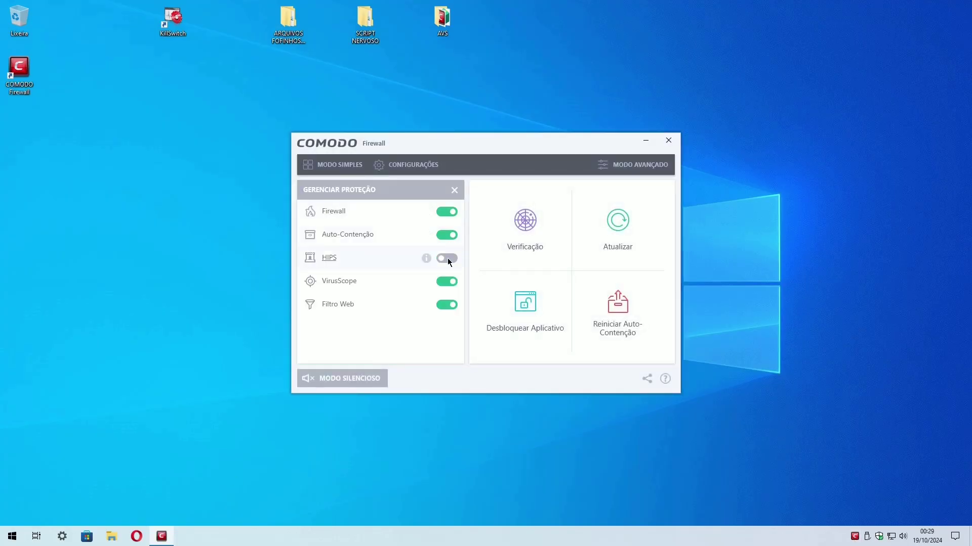
left_click(620, 221)
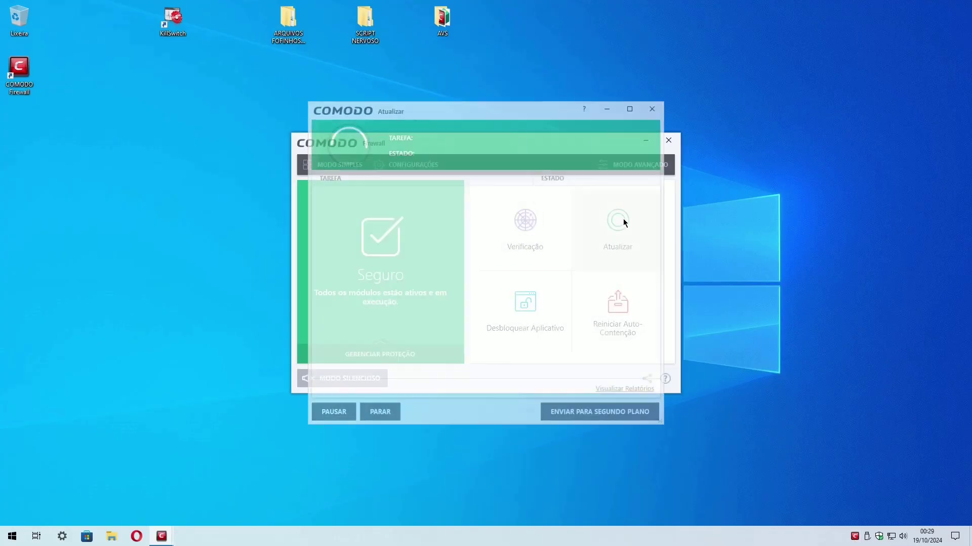
left_click(367, 411)
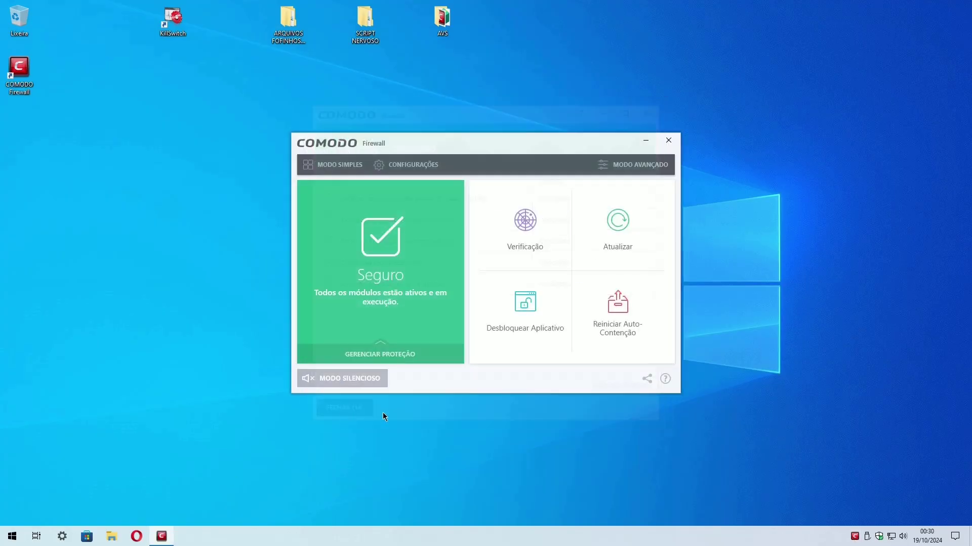
Run a reputation scan scoring 99.70% and close COMODO Firewall.
left_click(524, 222)
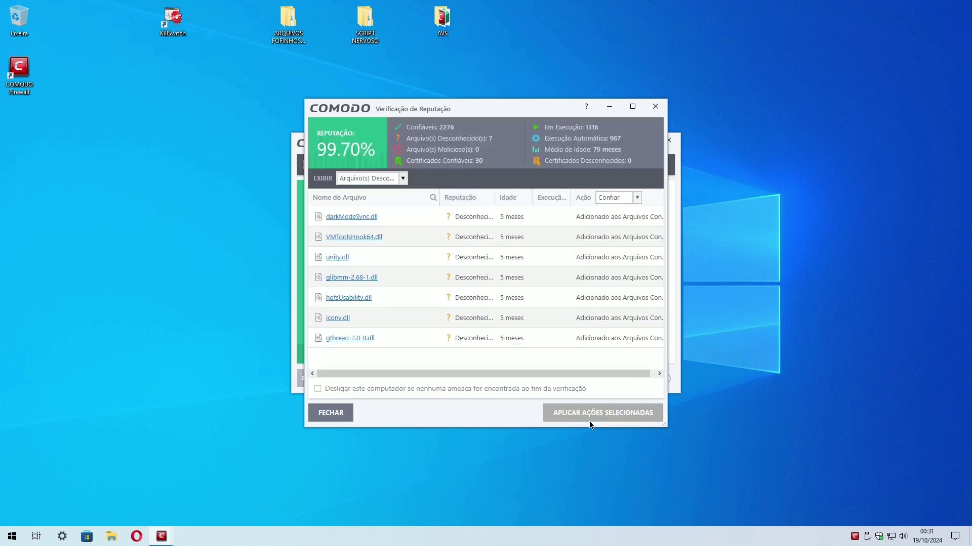
left_click(331, 413)
left_click(668, 139)
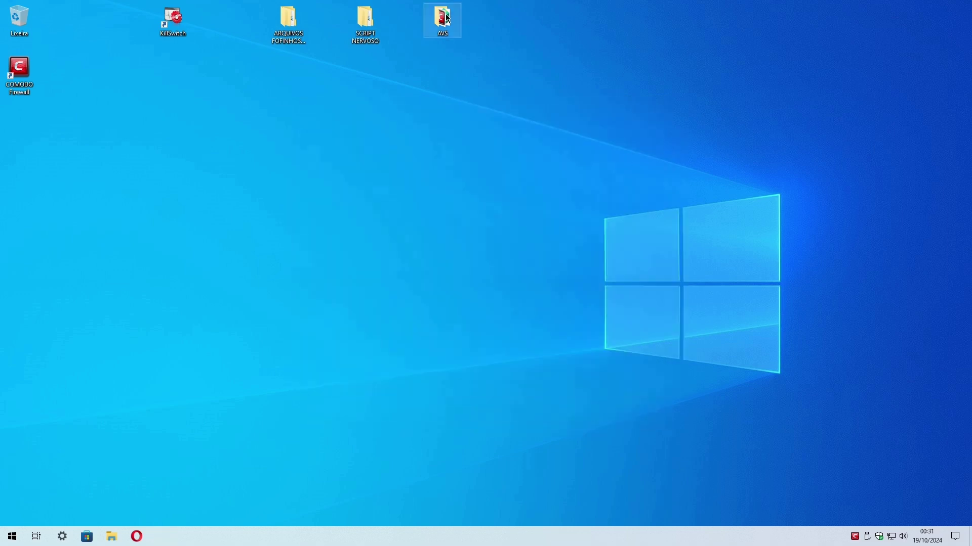
double_click(447, 18)
left_click(261, 98)
Check the Kaspersky installer's details (version 21.18.5.438, 4.46 MB), then launch it.
right_click(261, 98)
left_click(282, 317)
left_click(360, 127)
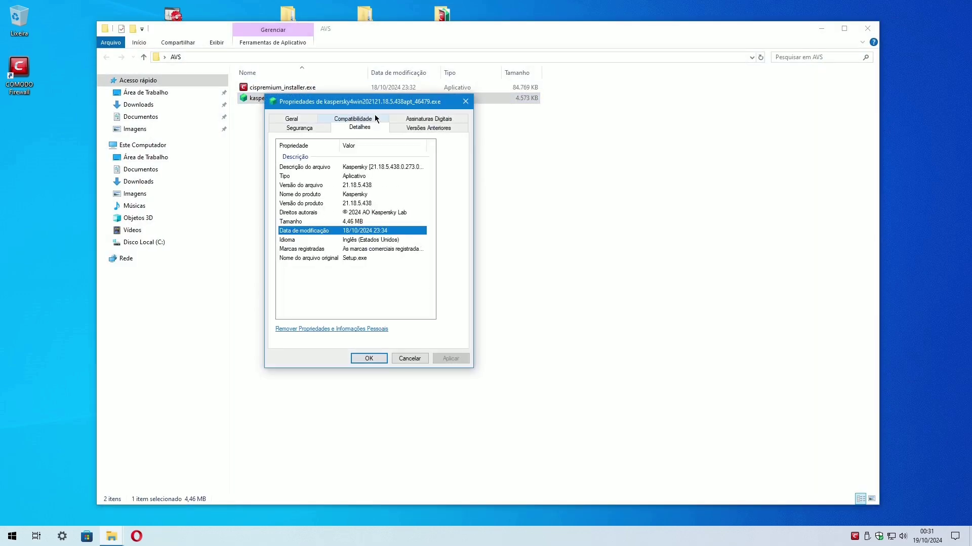
left_click(391, 167)
left_click_drag(427, 146, 430, 147)
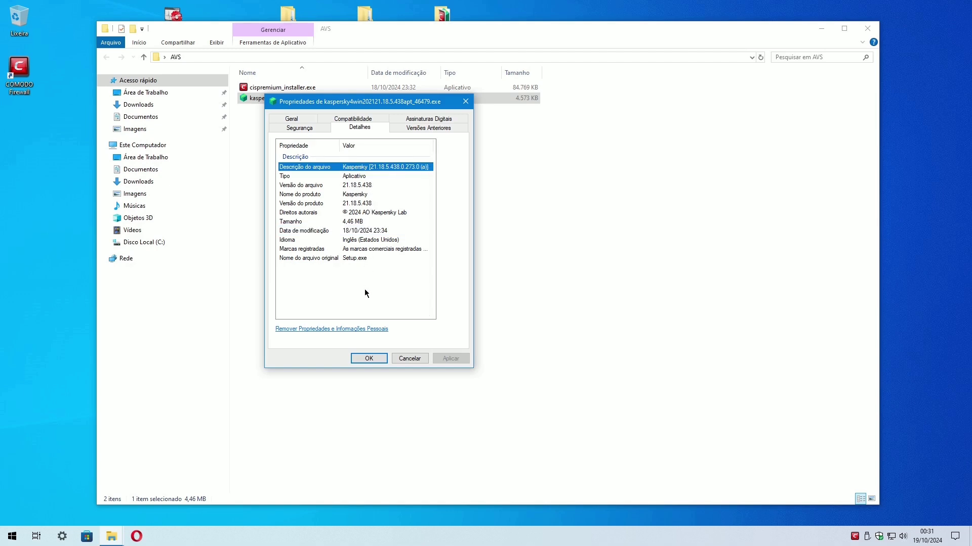
left_click(379, 232)
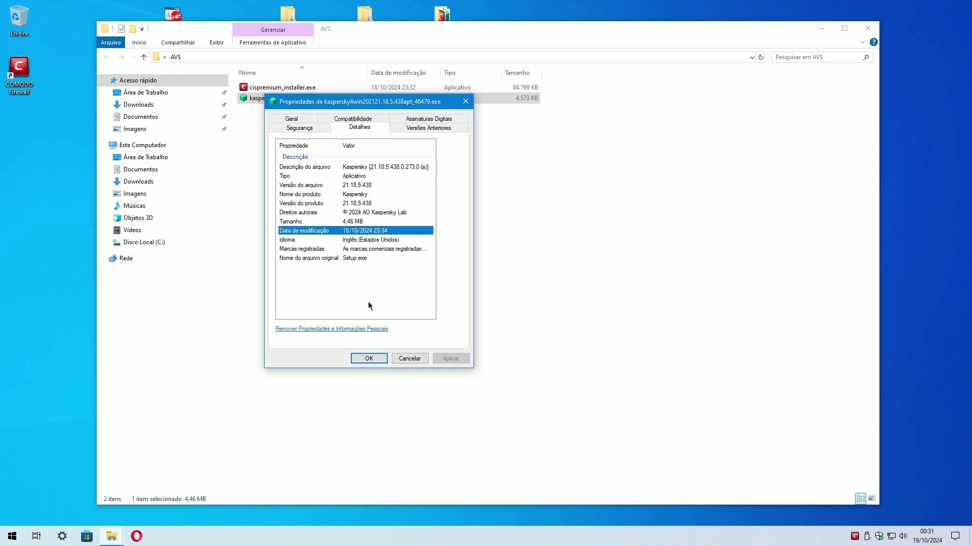
left_click(358, 359)
double_click(310, 99)
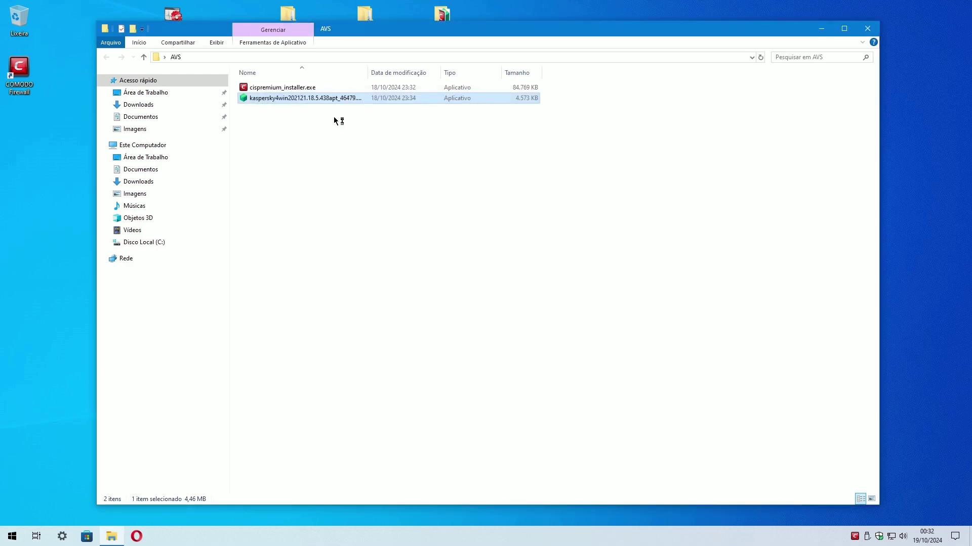
Accept the Kaspersky licence, data processing, marketing and KSN terms.
left_click(866, 33)
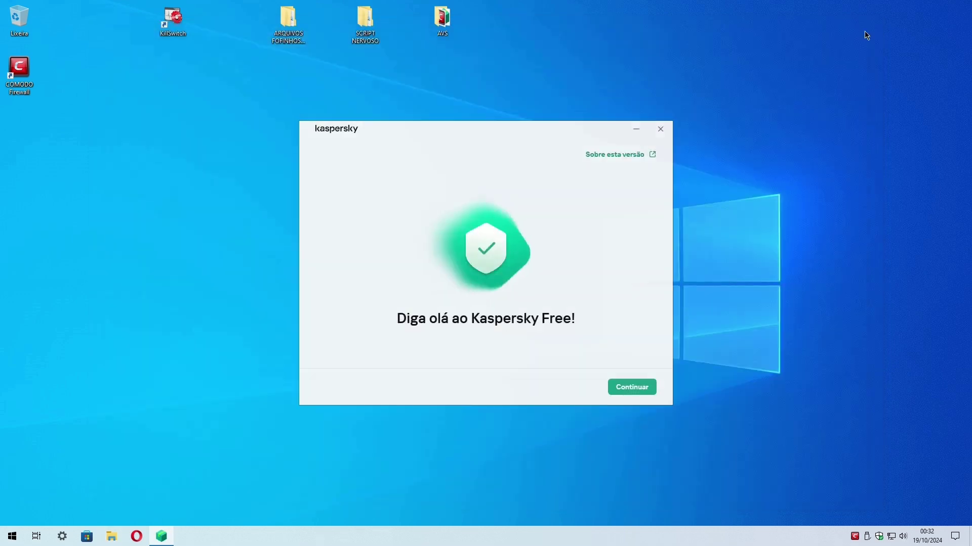
left_click(631, 388)
left_click(345, 306)
left_click(404, 336)
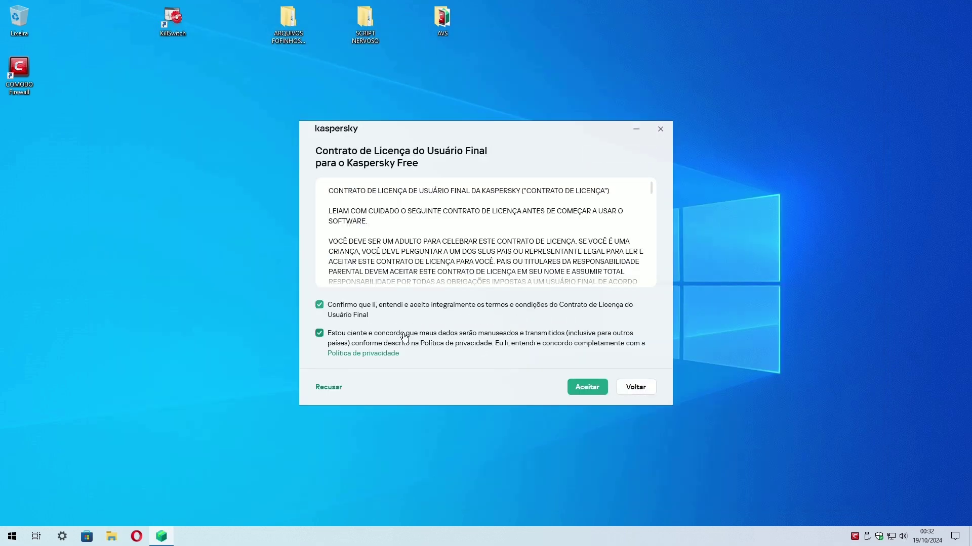
left_click(588, 388)
left_click(587, 388)
left_click(589, 387)
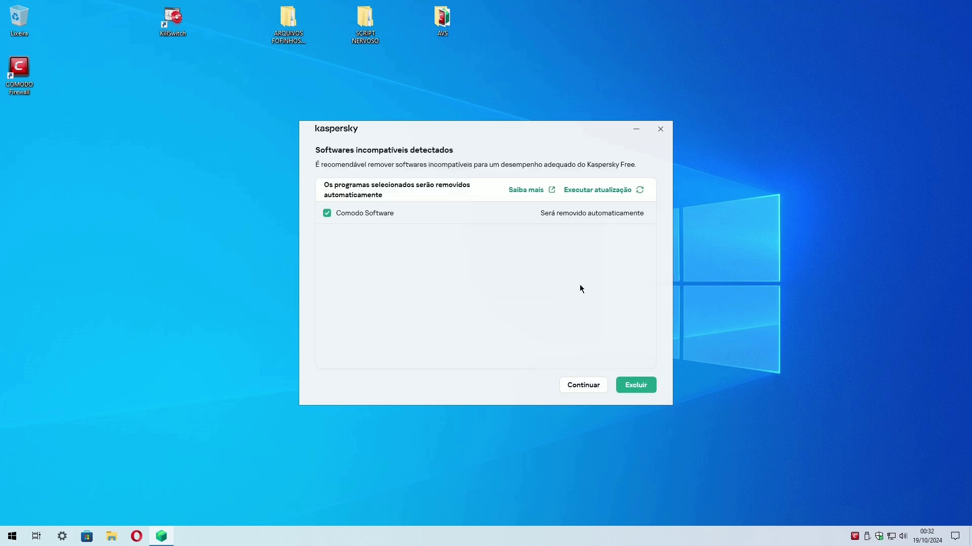
Keep Comodo Software installed instead of removing it as incompatible.
left_click(327, 213)
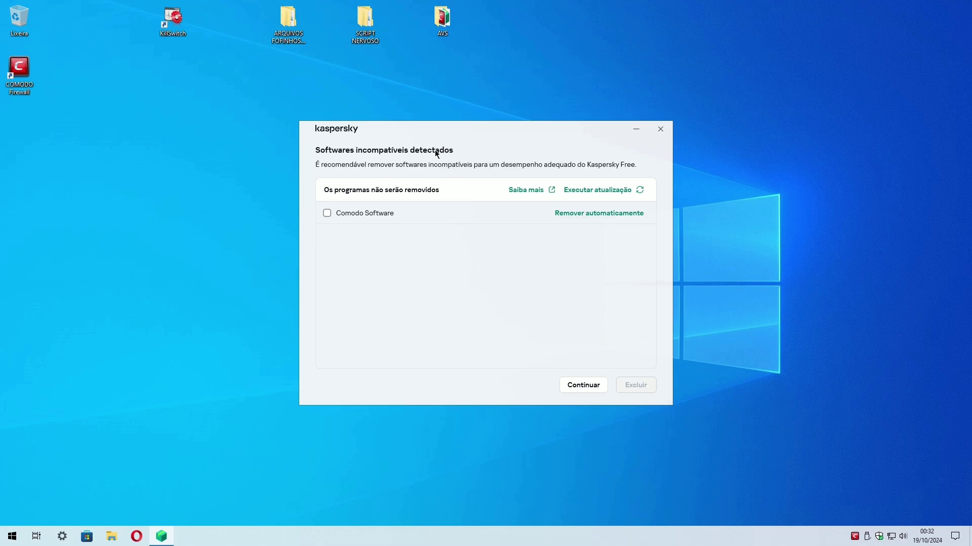
left_click(582, 385)
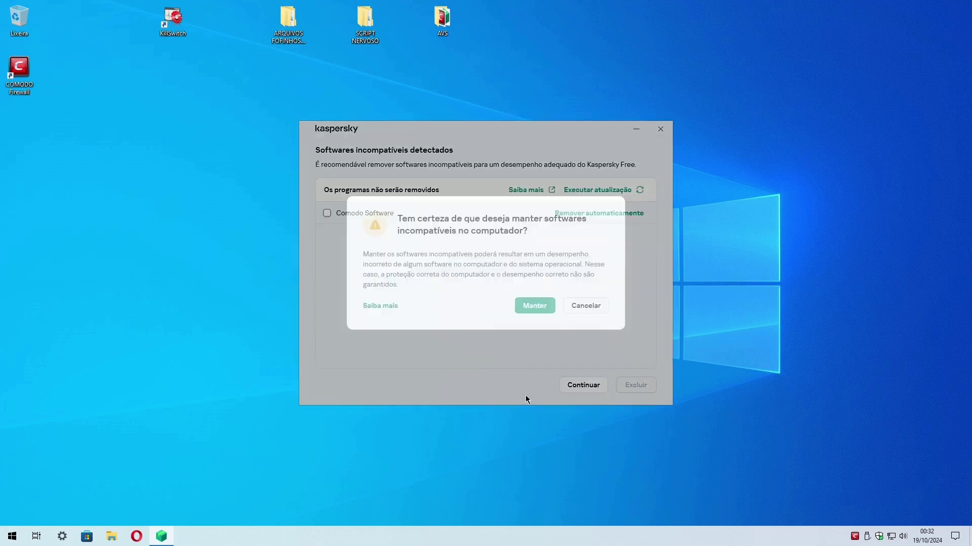
left_click(532, 305)
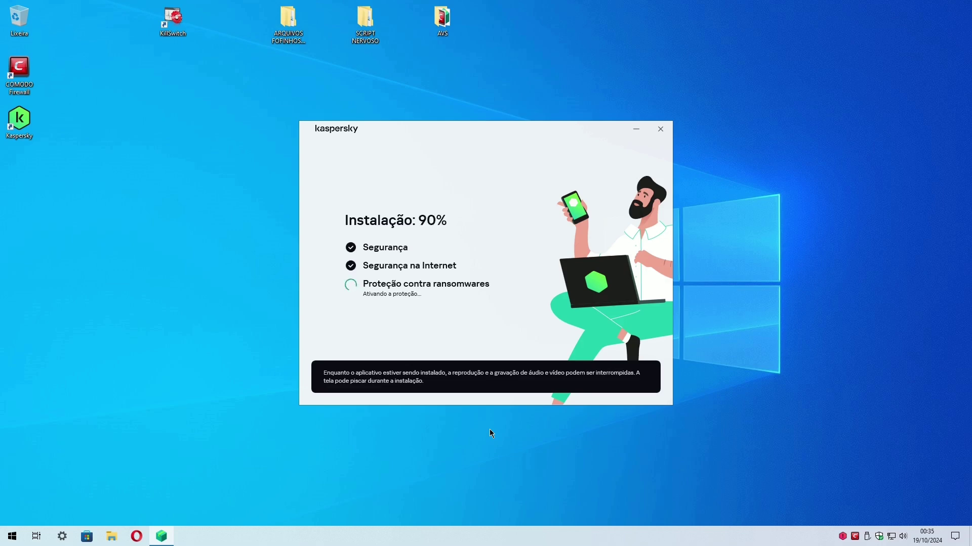
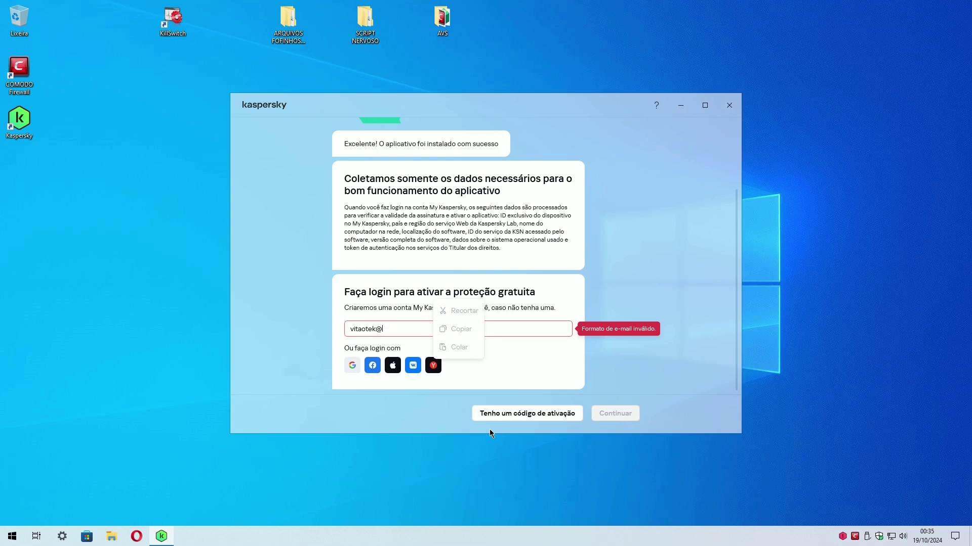
Enter the user's e-mail address and create a My Kaspersky account for the detected region.
left_click(614, 419)
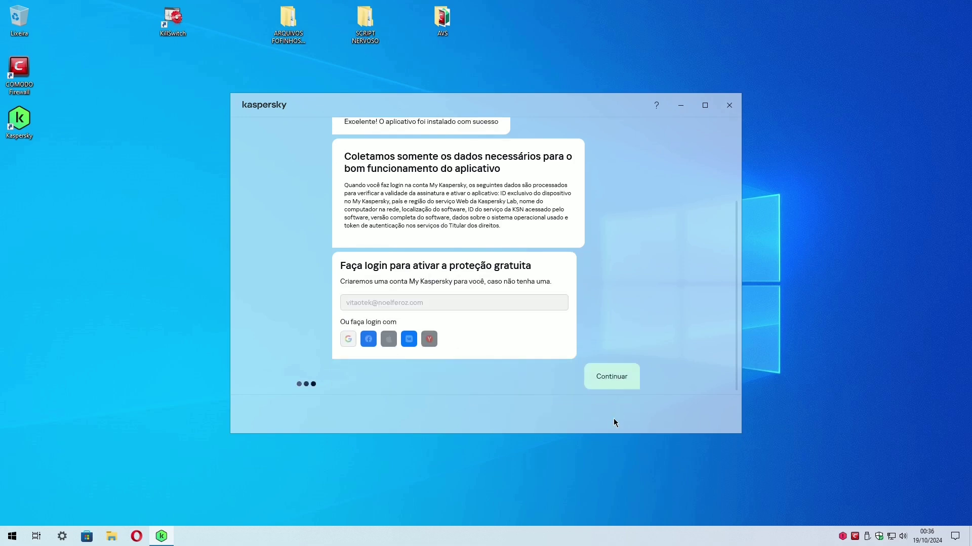
left_click(630, 412)
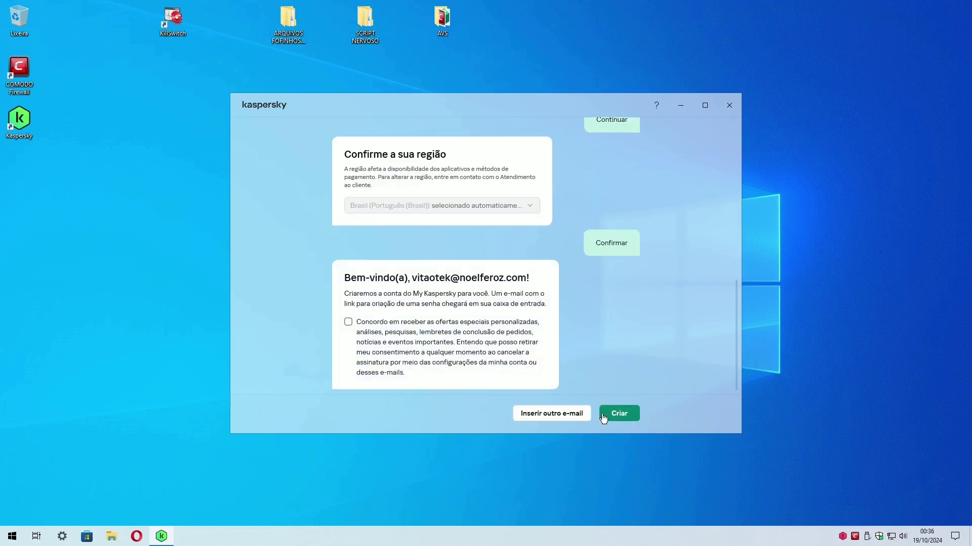
left_click(619, 413)
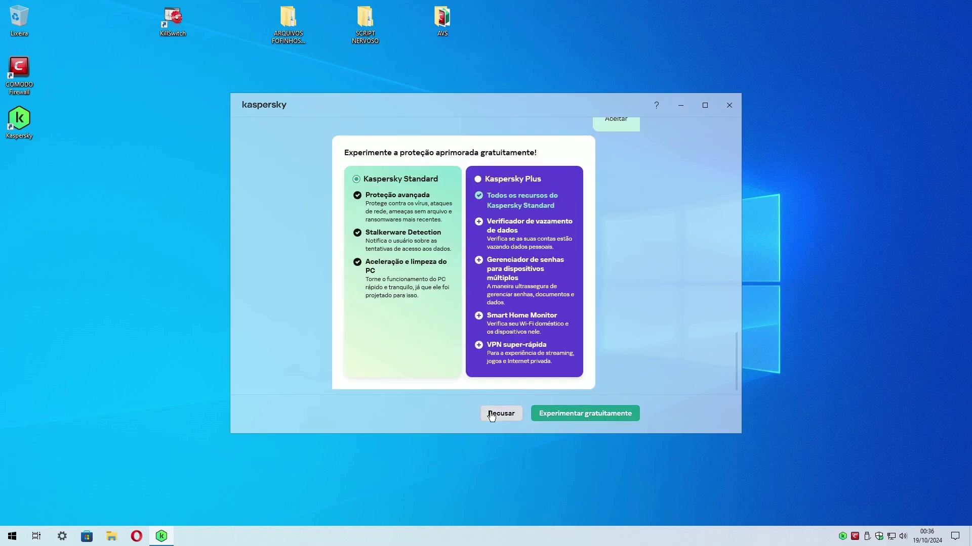
Decline the paid trial, postpone the scan, and advance through the intro cards to the home screen.
left_click(501, 413)
left_click(493, 414)
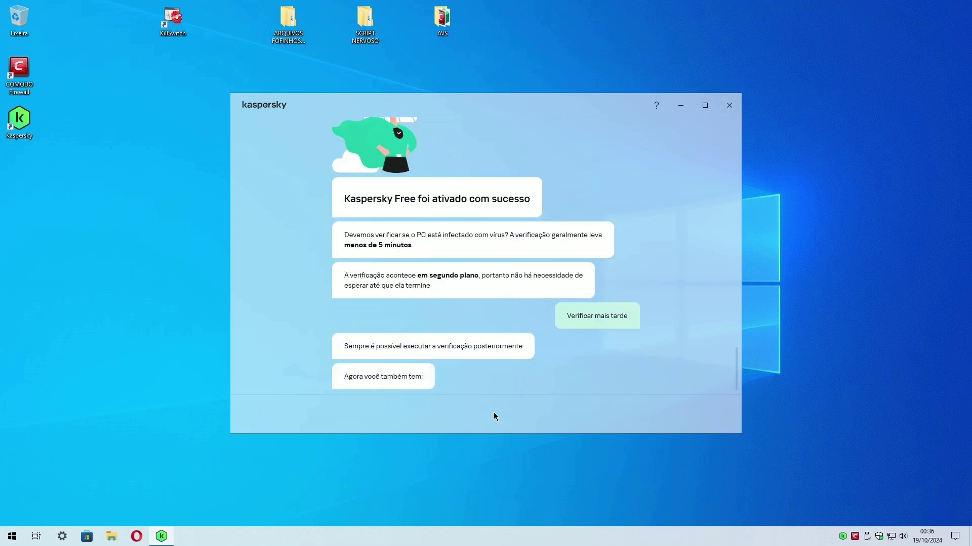
left_click(617, 417)
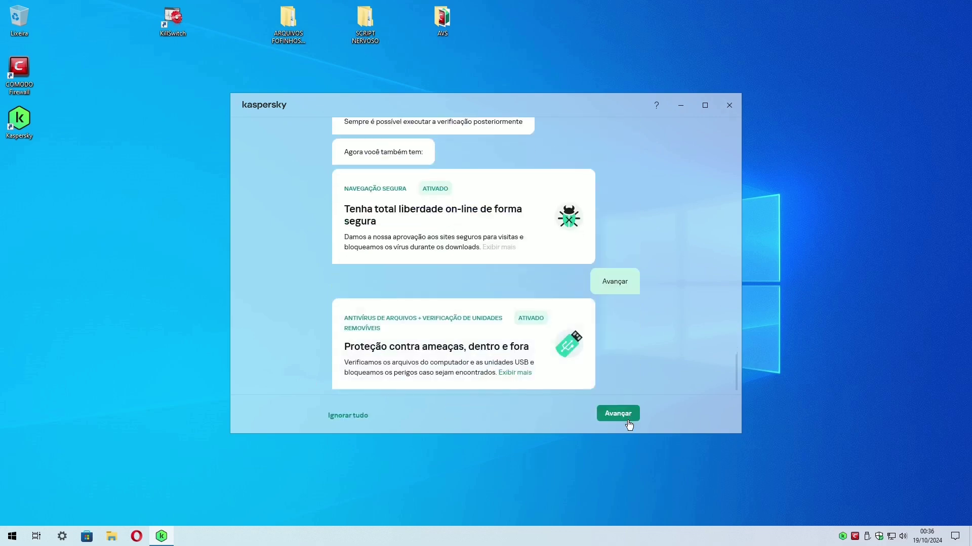
left_click(621, 419)
left_click(622, 419)
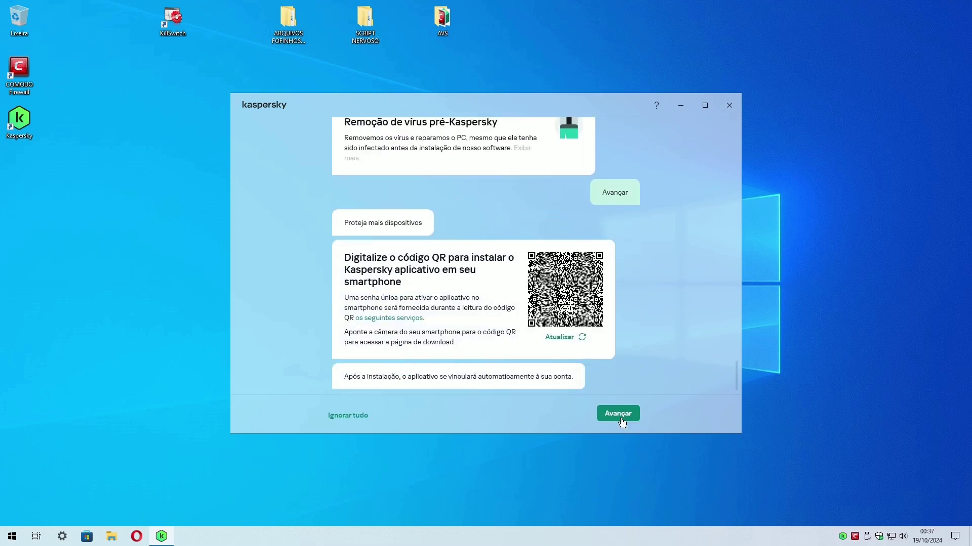
left_click(622, 419)
left_click(621, 419)
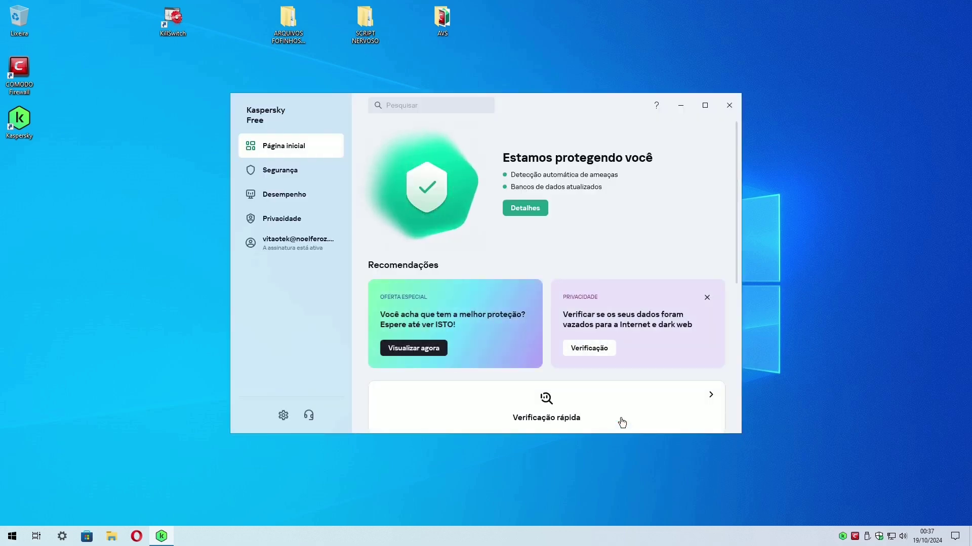
Close Kaspersky, restart Windows and sign back in.
left_click(729, 106)
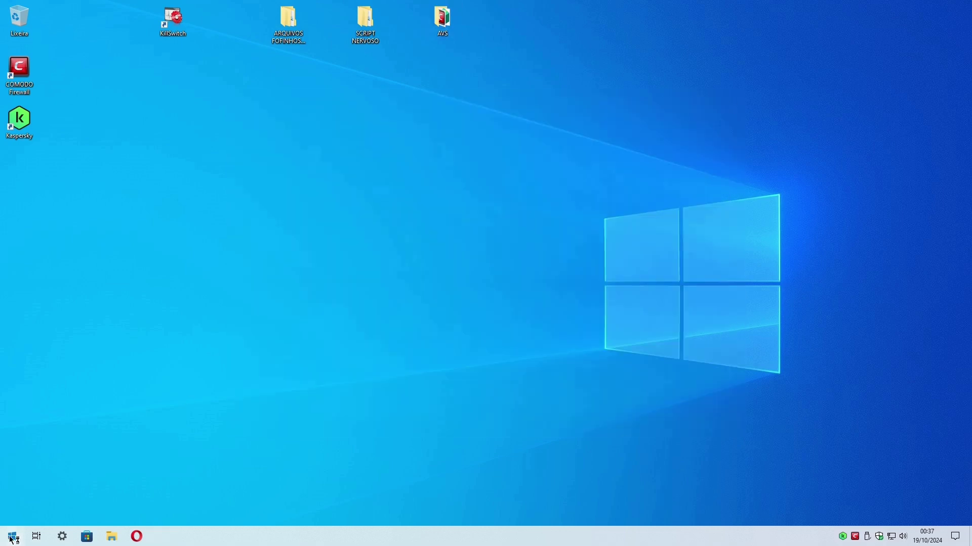
left_click(12, 536)
left_click(12, 514)
left_click(32, 488)
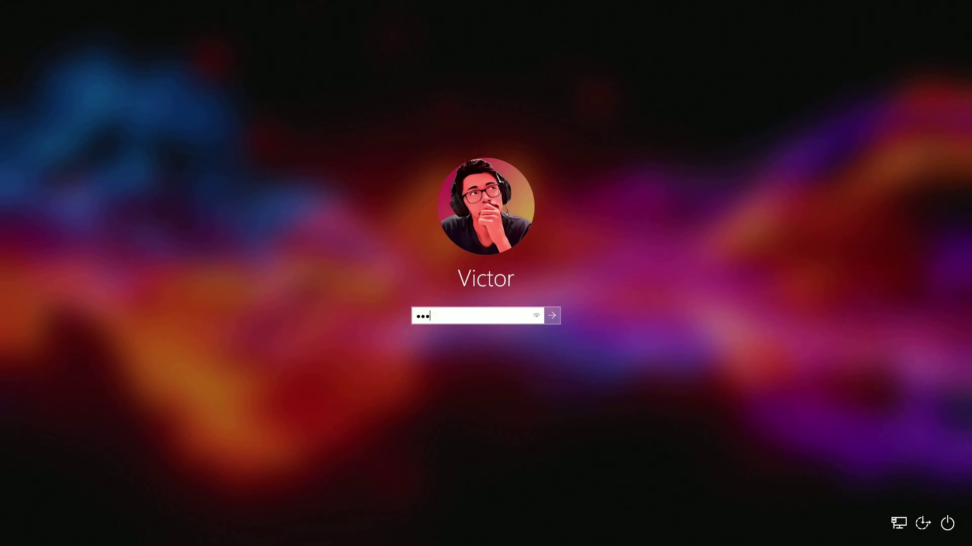
key("Return")
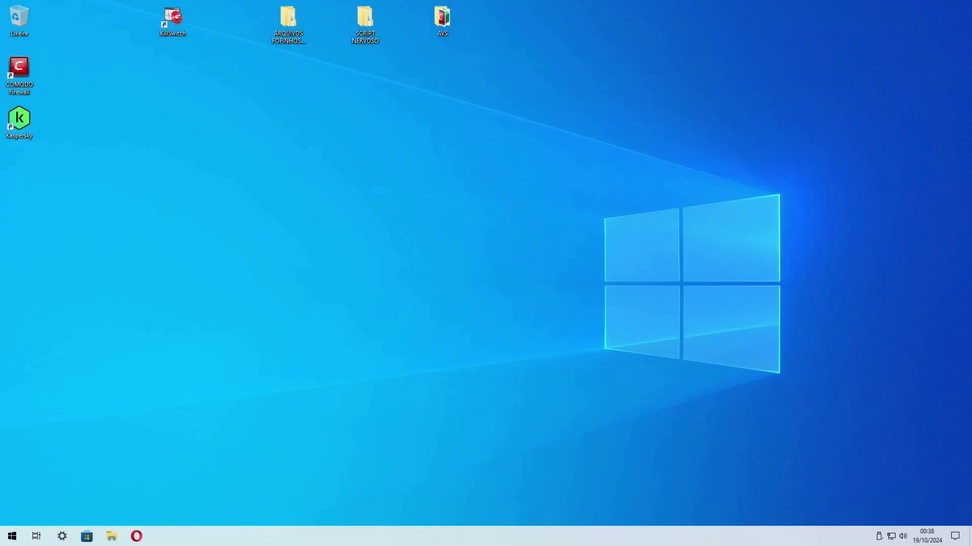
Turn off Kaspersky's Bloqueador de Ataques de Rede and confirm, skipping further prompts for a few minutes.
left_click(842, 536)
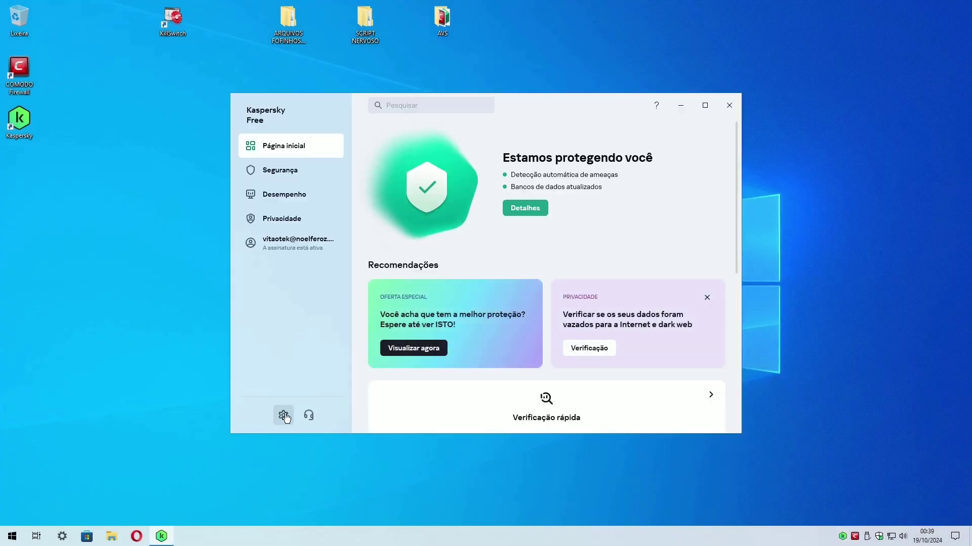
left_click(283, 415)
left_click(405, 187)
scroll(616, 264, "down", 2)
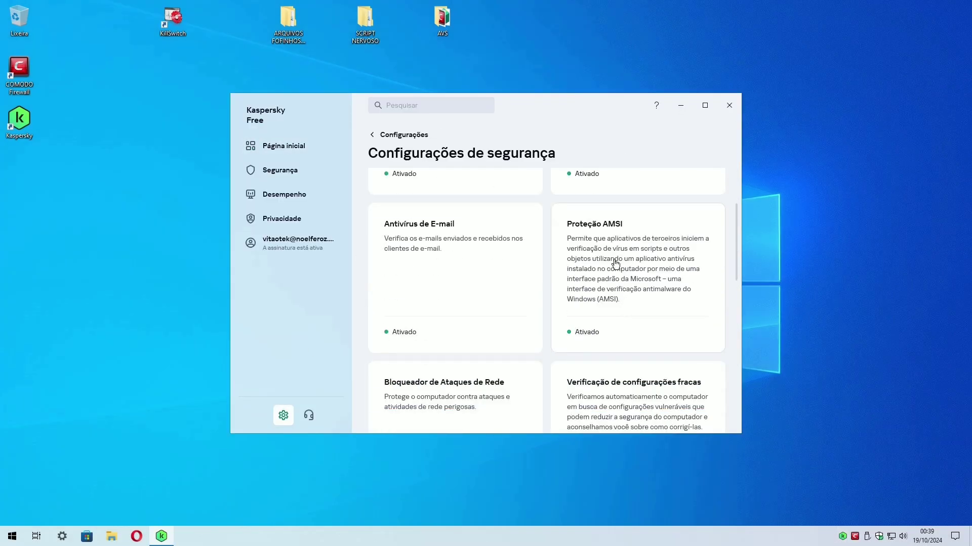
scroll(449, 284, "down", 3)
left_click(401, 330)
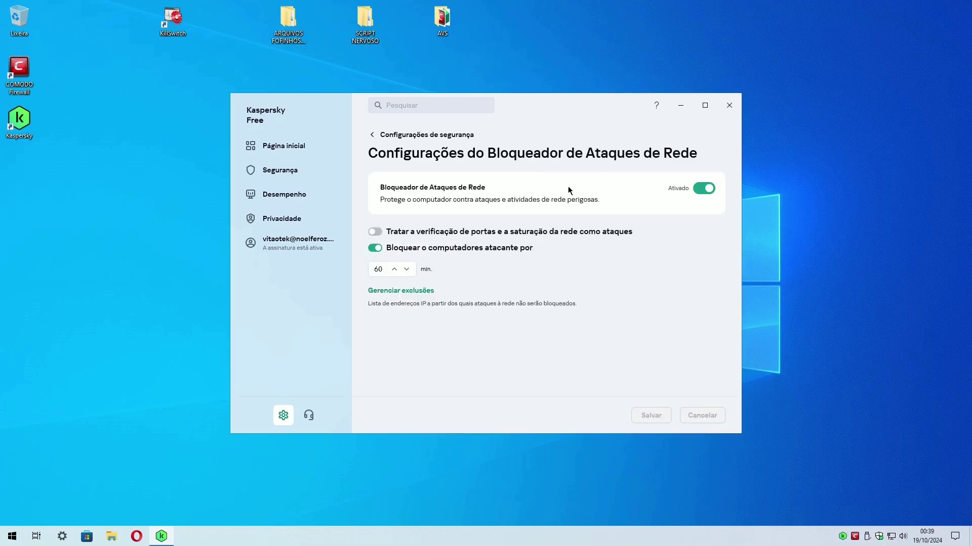
left_click(703, 189)
left_click(651, 414)
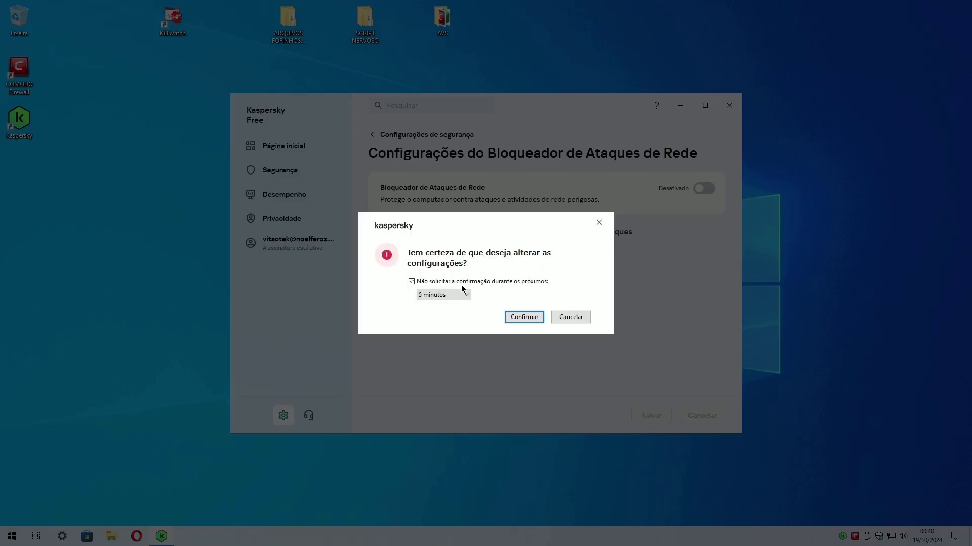
left_click(444, 329)
left_click(524, 315)
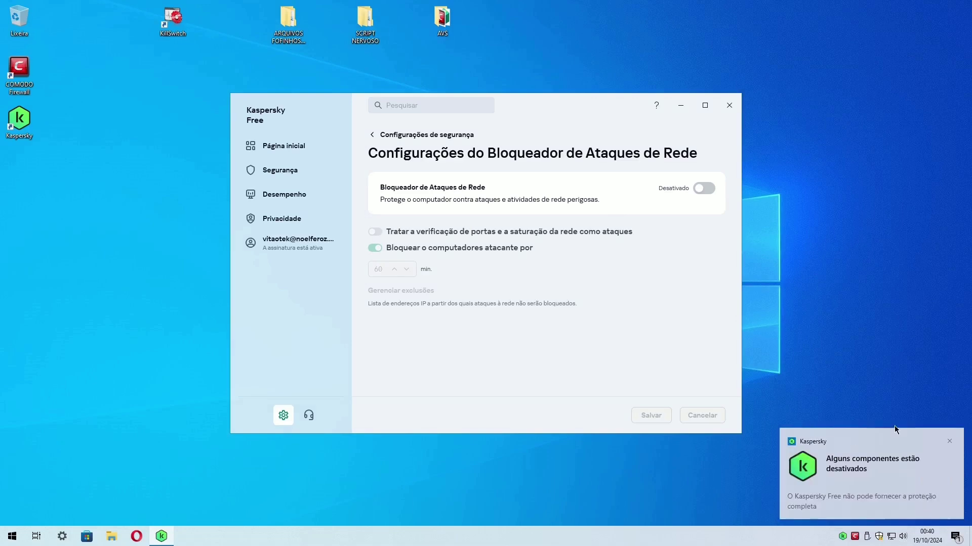
Set Verificação de configurações fracas to manual and save.
left_click(372, 134)
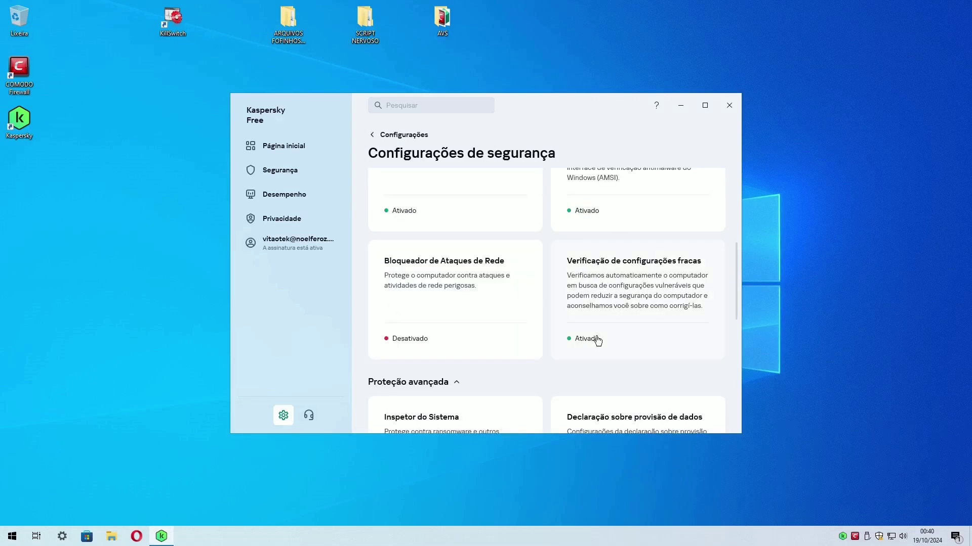
left_click(597, 340)
left_click(703, 188)
left_click(652, 416)
Go back to the security settings list and open Configurações de rede.
left_click(371, 135)
scroll(502, 282, "down", 3)
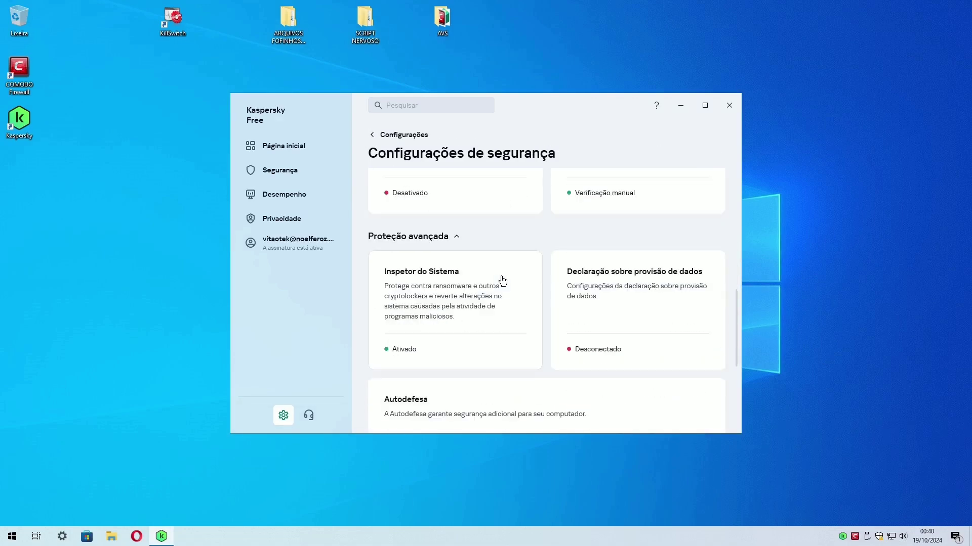
scroll(438, 246, "down", 3)
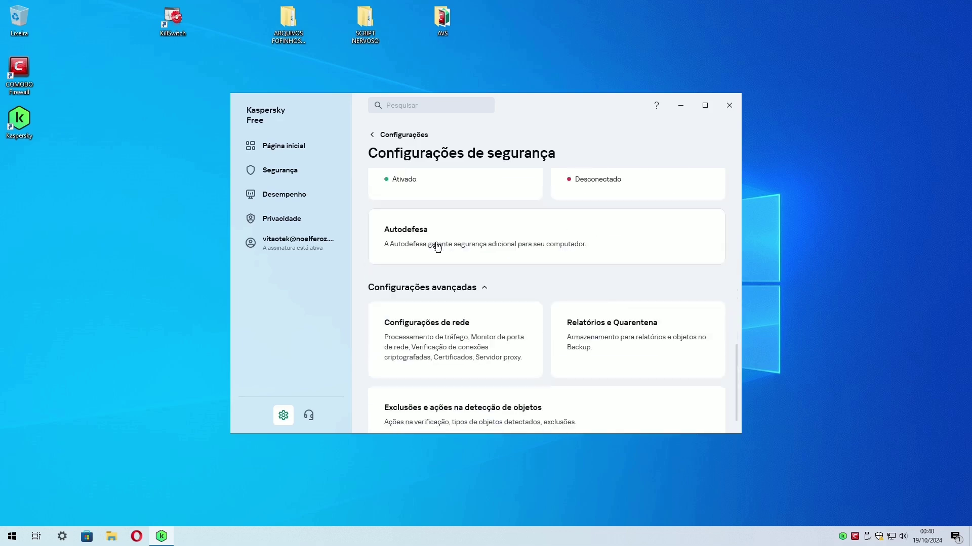
left_click(506, 329)
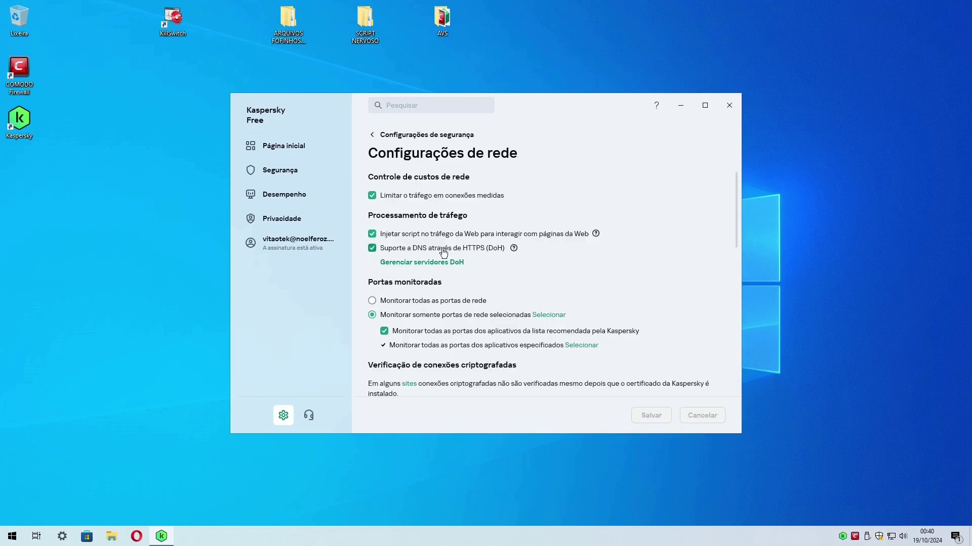
Uncheck Limitar o tráfego em conexões medidas and save the network settings.
left_click(450, 198)
scroll(445, 273, "down", 2)
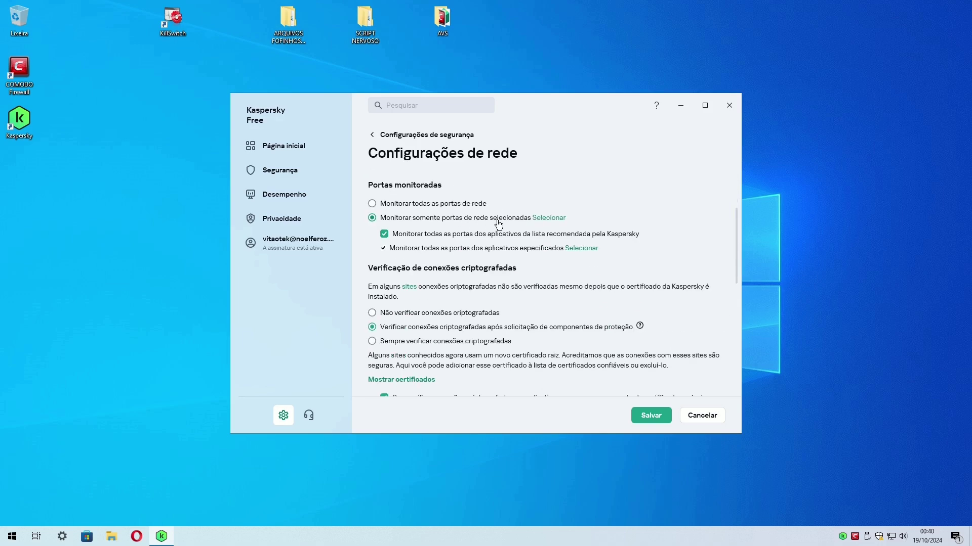
scroll(429, 323, "down", 7)
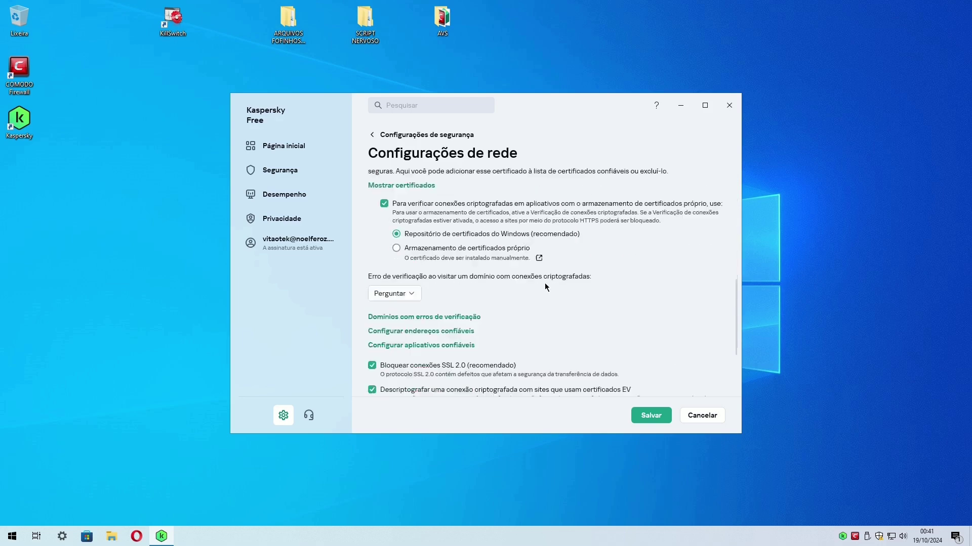
left_click(651, 415)
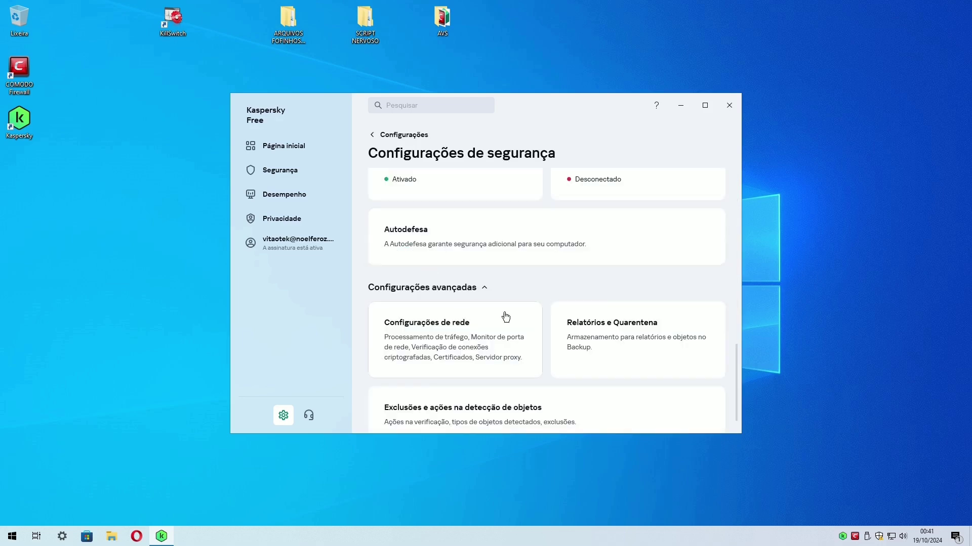
Update Kaspersky's antivirus databases from the Segurança page.
scroll(503, 317, "down", 1)
left_click(269, 170)
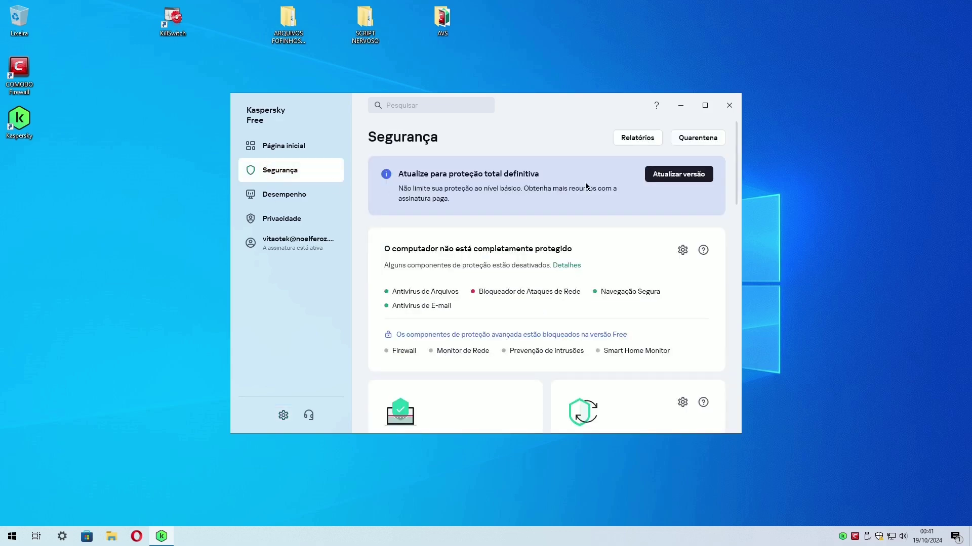
scroll(578, 296, "down", 1)
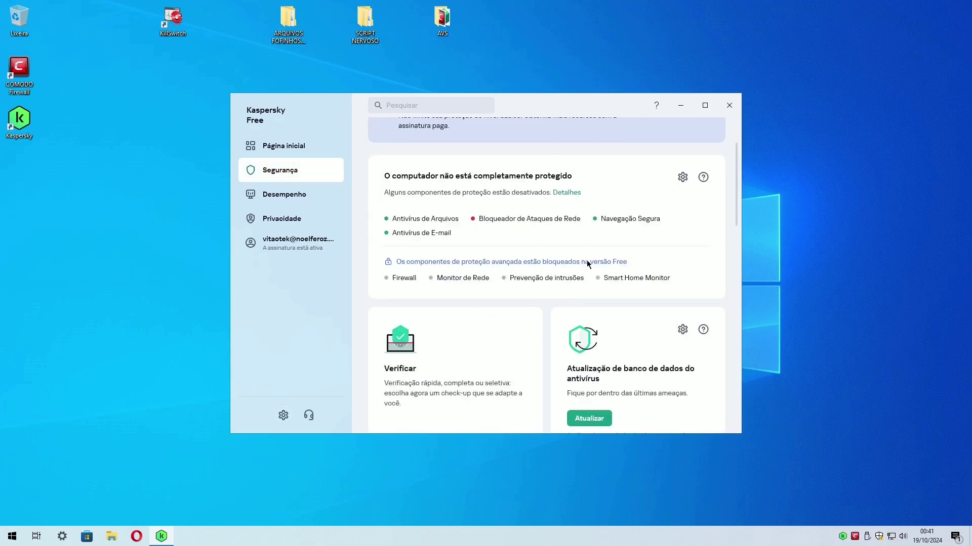
scroll(611, 284, "down", 1)
left_click(589, 321)
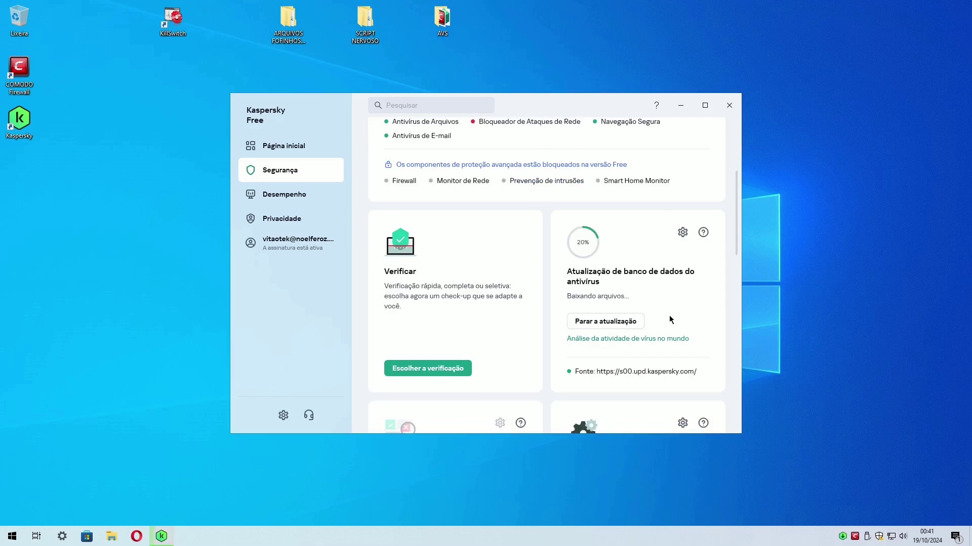
Switch protection back on from Kaspersky's notifications and close Kaspersky.
scroll(708, 354, "down", 5)
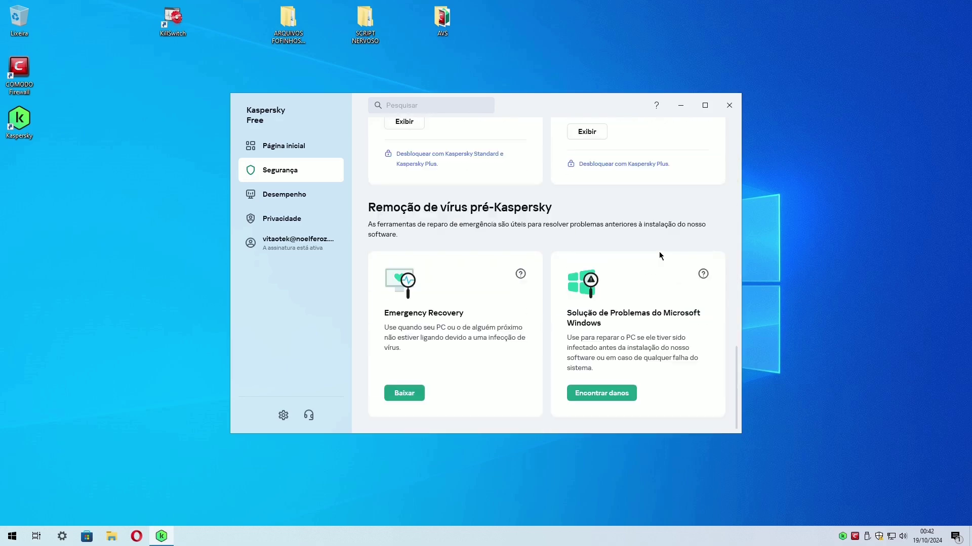
left_click(303, 224)
left_click(283, 146)
left_click(524, 219)
left_click(705, 239)
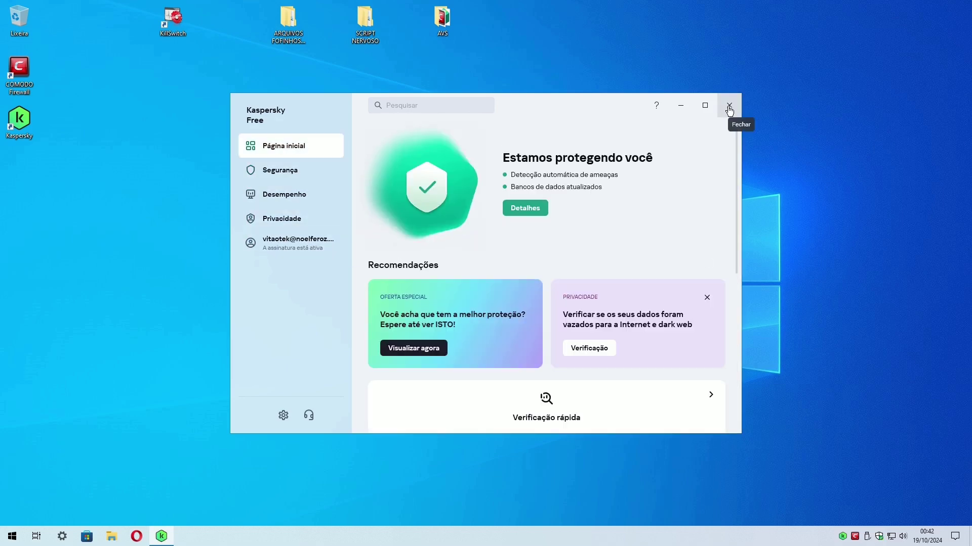
left_click(729, 105)
Confirm on Windows Security's virus and threat protection page that Kaspersky is active, then close it.
left_click(880, 539)
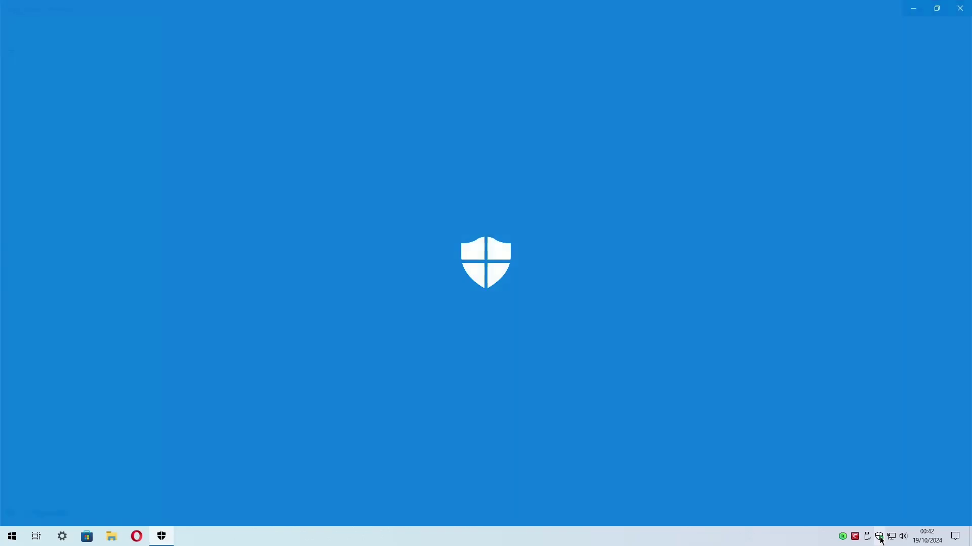
left_click(232, 147)
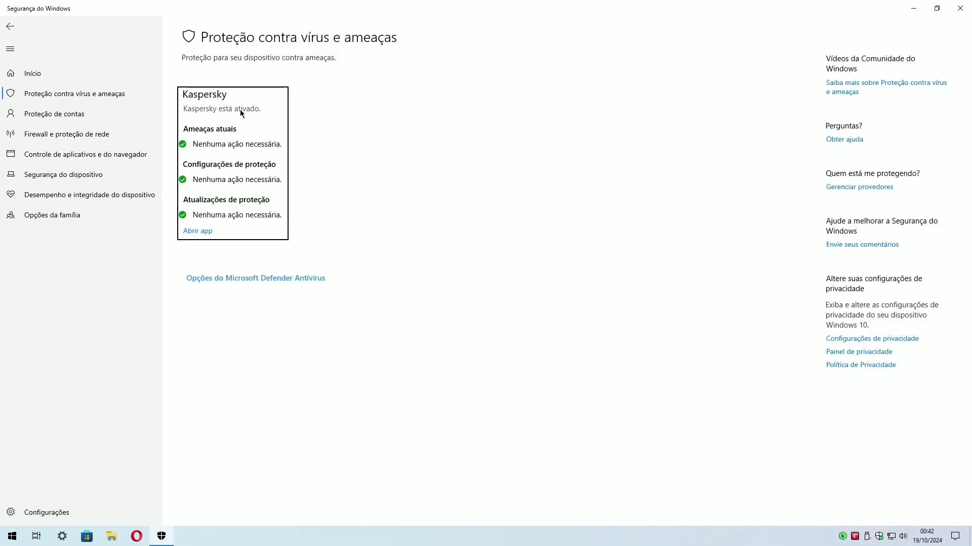
left_click(960, 8)
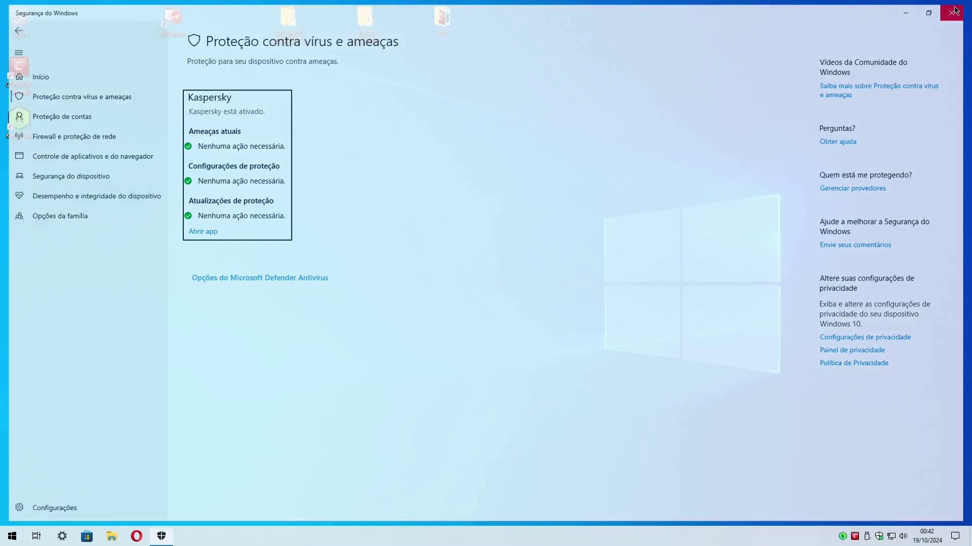
Remove the blocked Microsoft Windows SearchApp entry from COMODO's Desbloquear Aplicativo list.
left_click(855, 537)
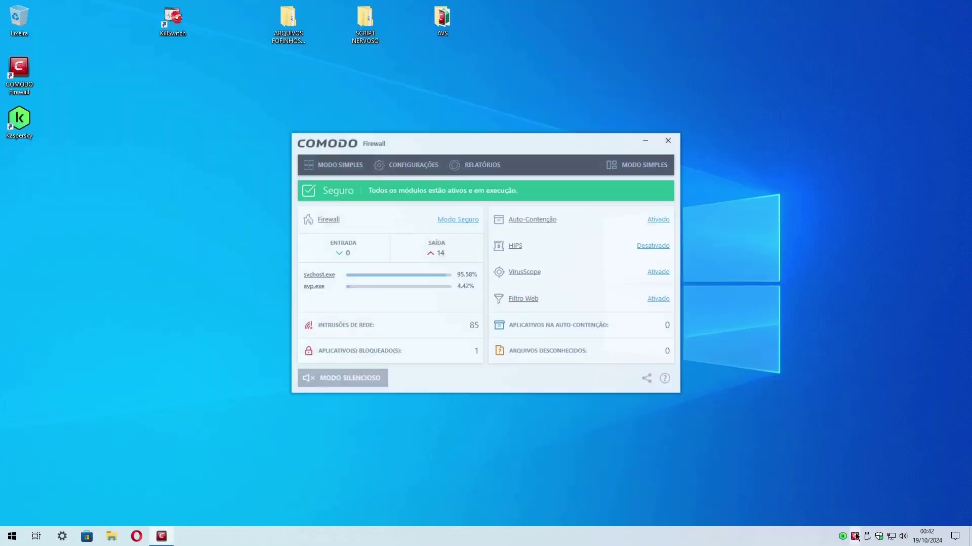
left_click(446, 347)
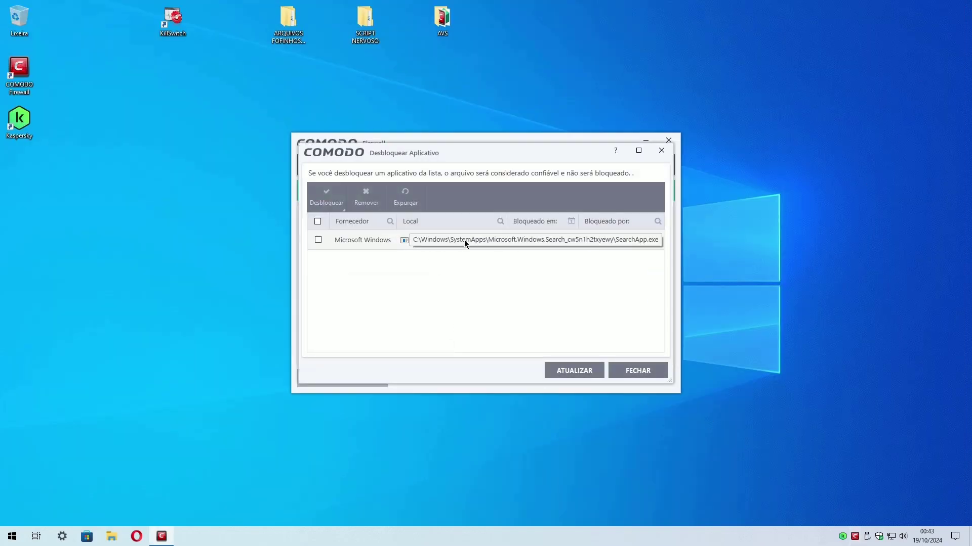
left_click(318, 240)
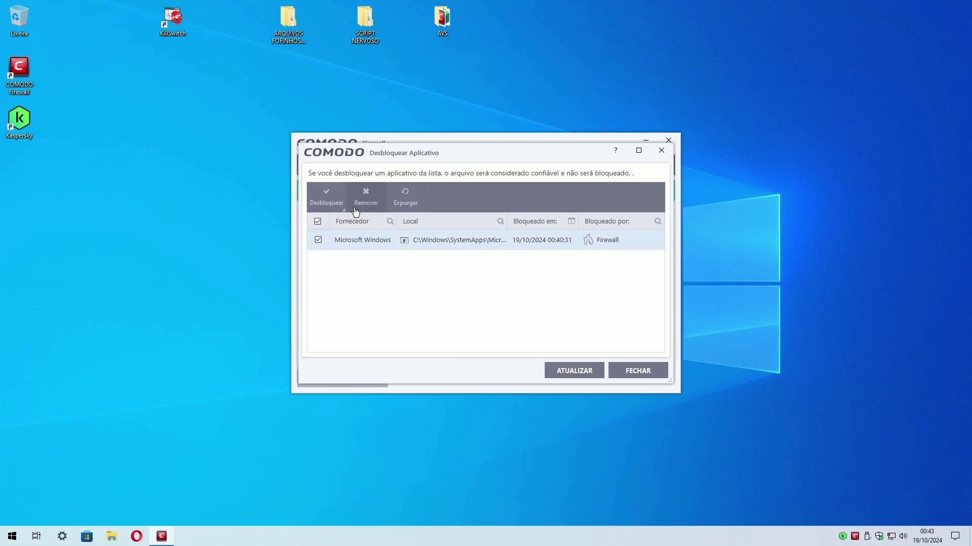
left_click(366, 196)
left_click(636, 370)
Run a reputation scan in simple view and filter results to Certificados Desconhecidos.
left_click(638, 165)
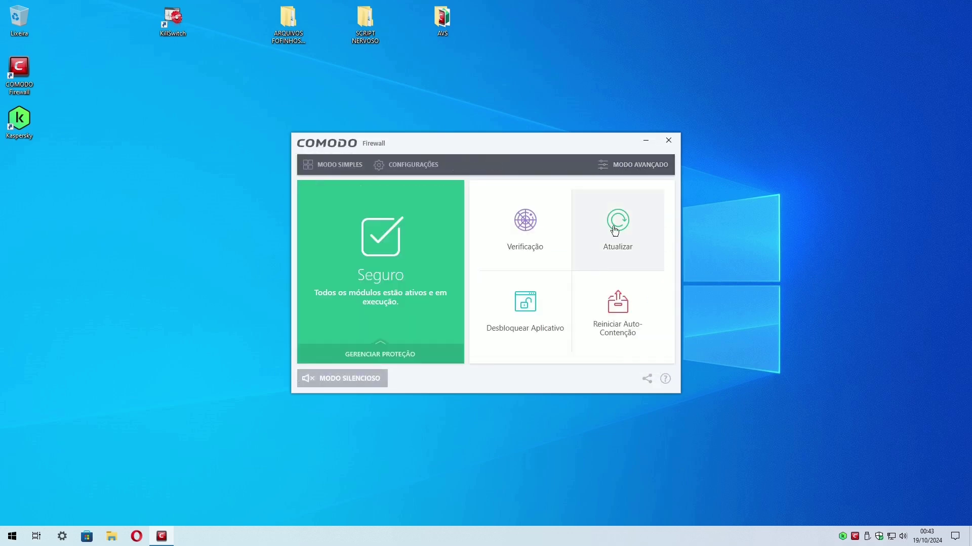
left_click(536, 228)
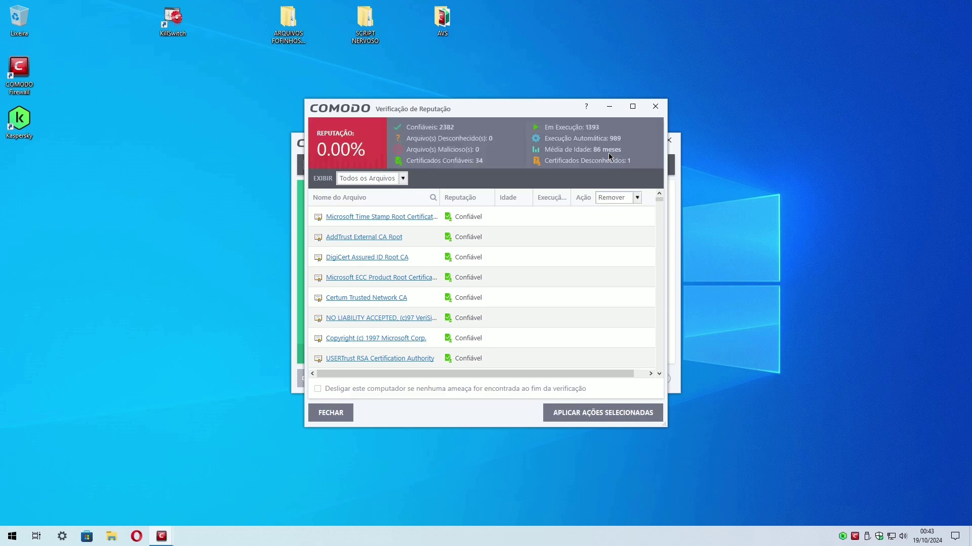
left_click(397, 178)
left_click(384, 221)
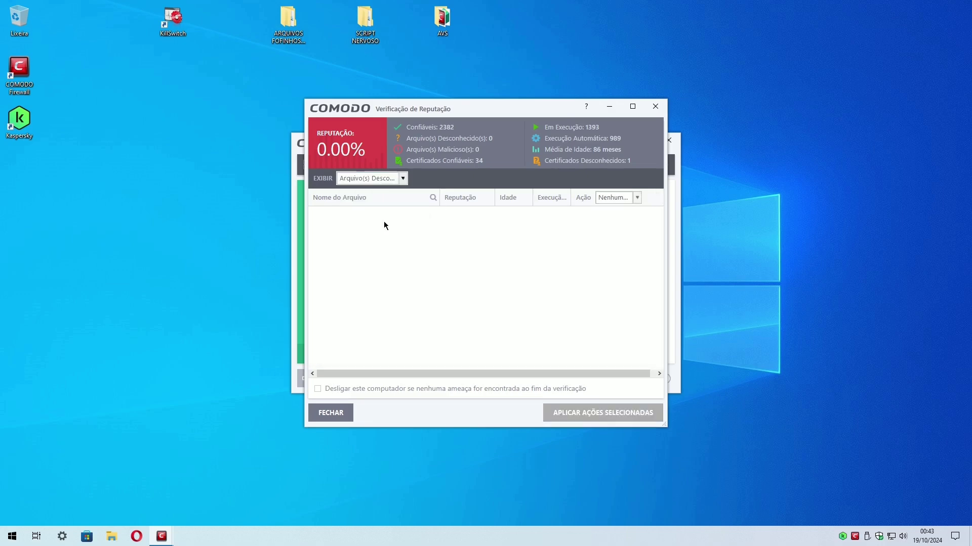
left_click(399, 180)
left_click(373, 282)
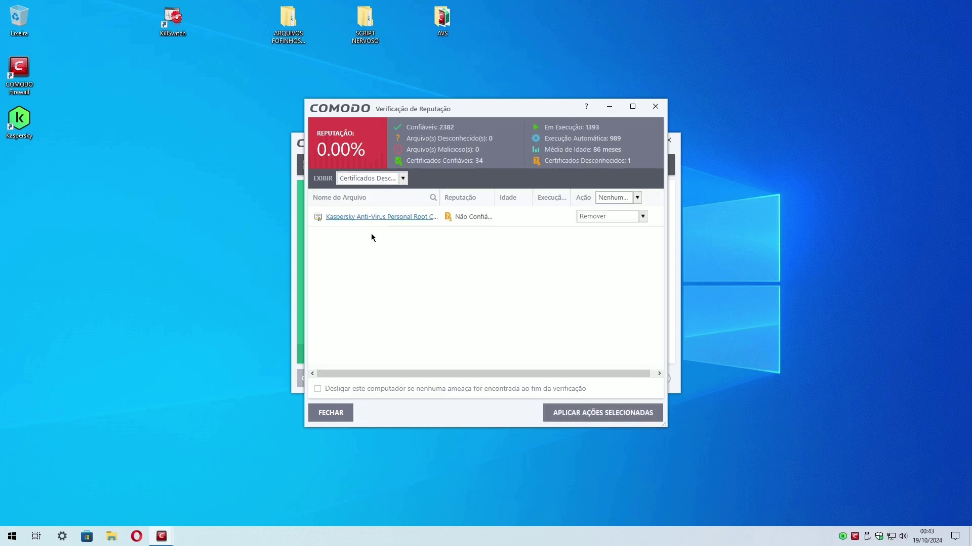
Set the Kaspersky root certificate's action to Confiar, apply, and rescan to reach 100.00%.
left_click(618, 218)
left_click(593, 252)
left_click(636, 197)
left_click(610, 238)
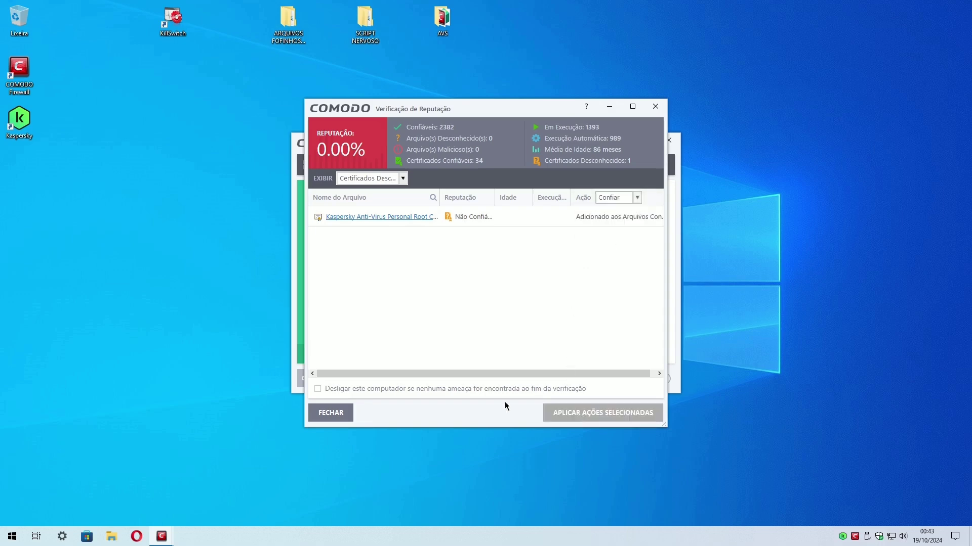
left_click(330, 413)
left_click(524, 217)
left_click(617, 144)
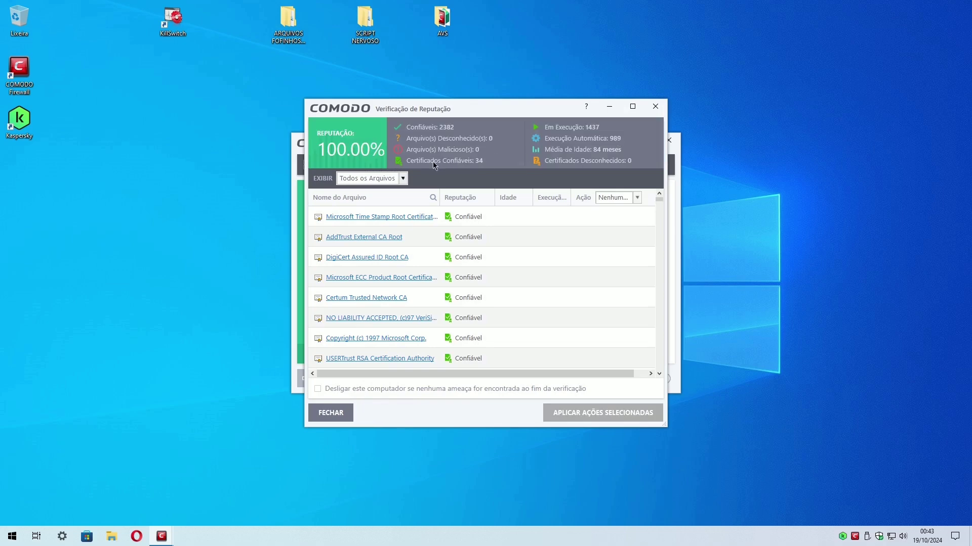
left_click(330, 412)
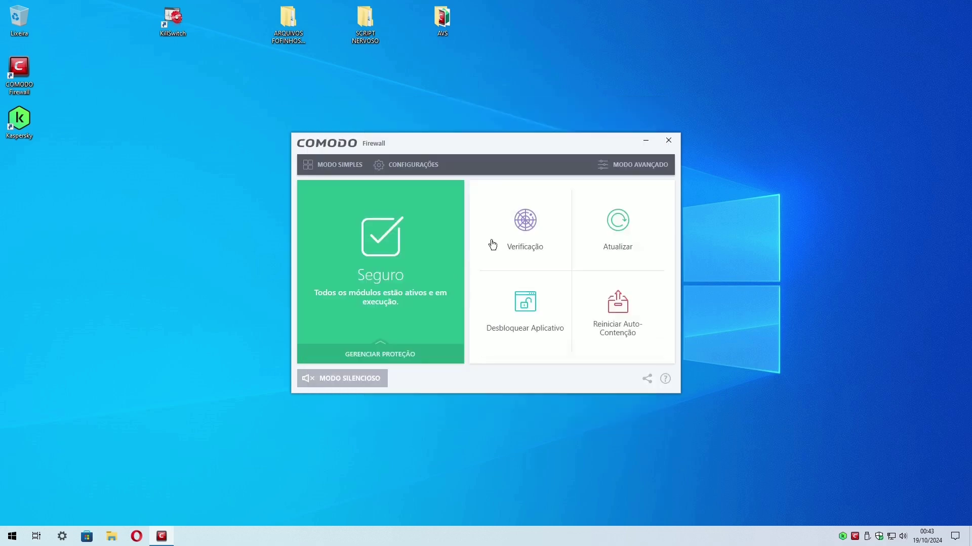
Return COMODO to advanced view, close it, and open the ARQUIVOS FOFINHOS E CONFIAVEIS folder.
left_click(638, 165)
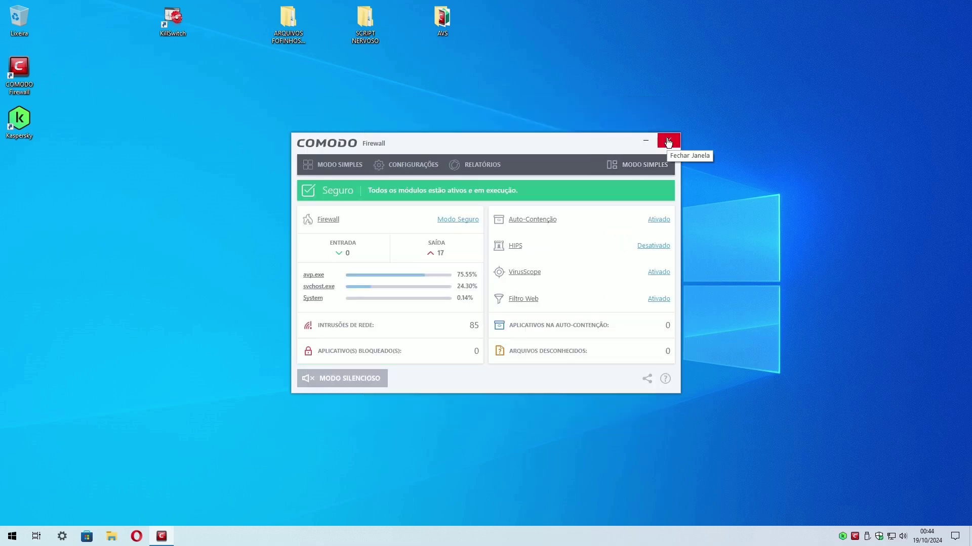
left_click(668, 141)
right_click(855, 537)
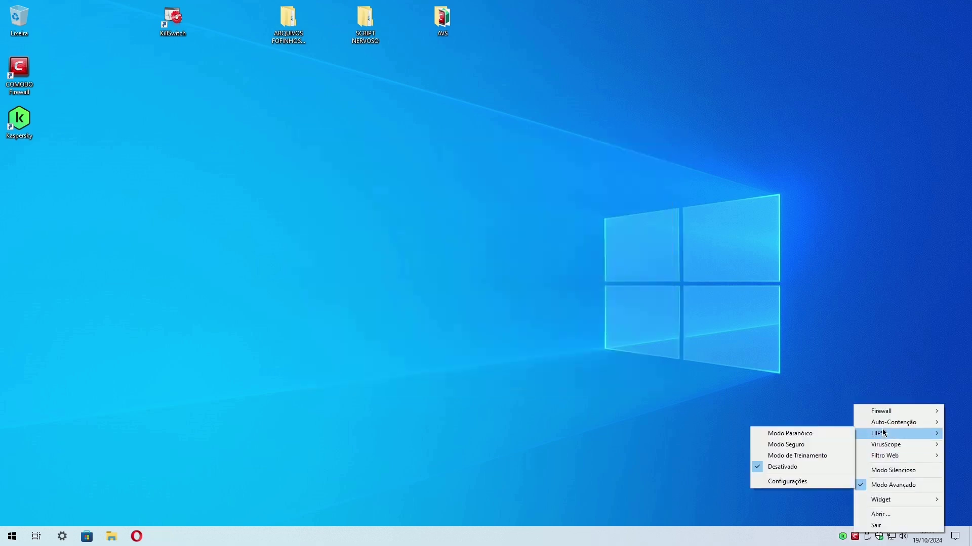
mouse_move(890, 412)
left_click(778, 362)
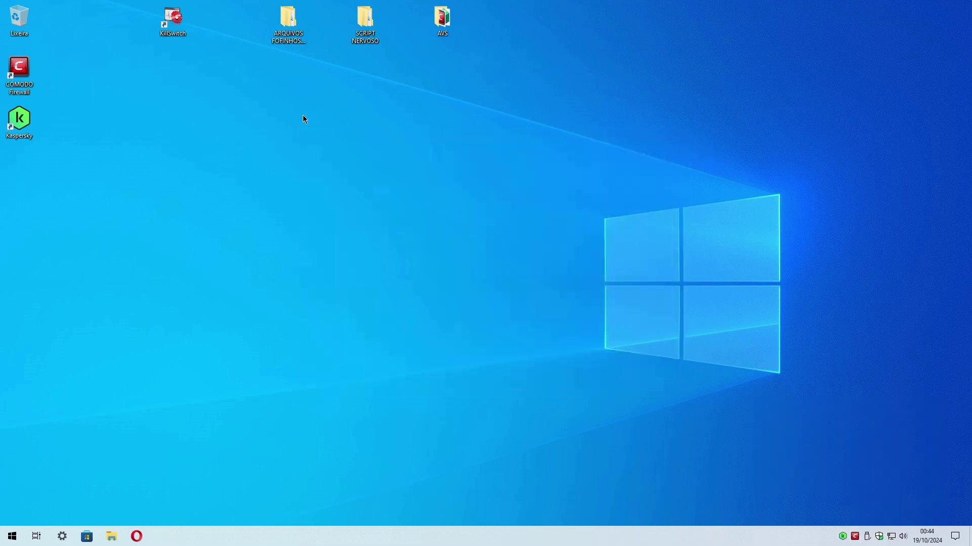
double_click(288, 20)
Launch COMODO KillSwitch on the right half beside the sample folder on the left.
left_click(357, 151)
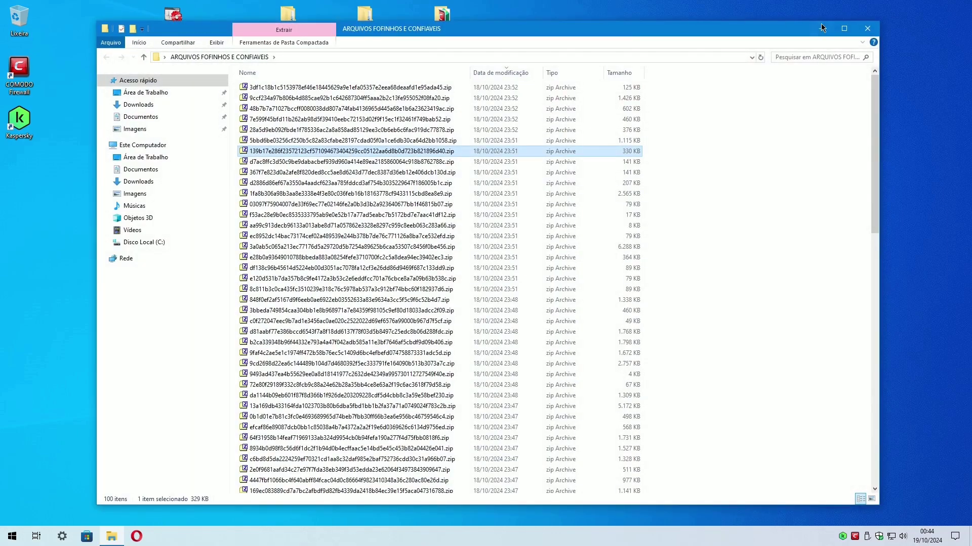
left_click(821, 28)
double_click(180, 17)
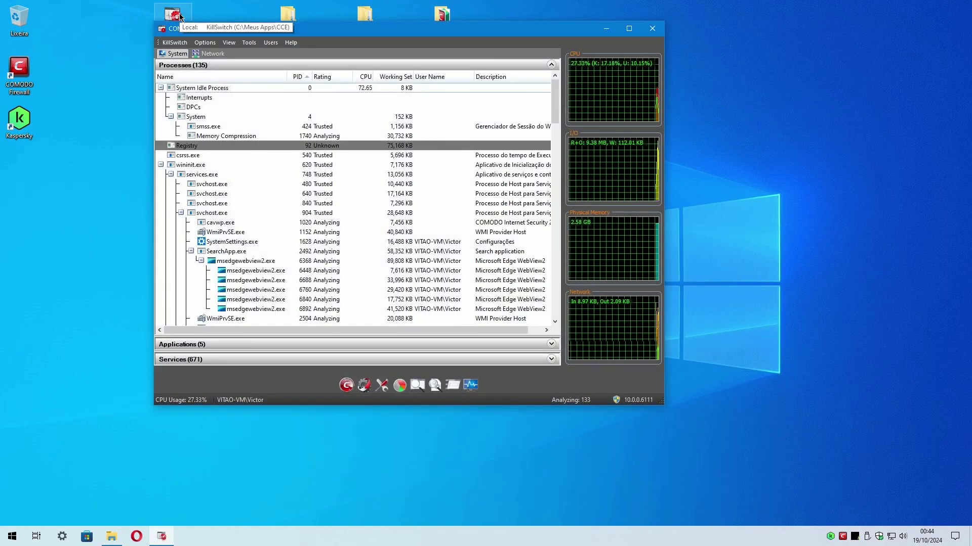
left_click_drag(181, 17, 969, 202)
left_click(243, 228)
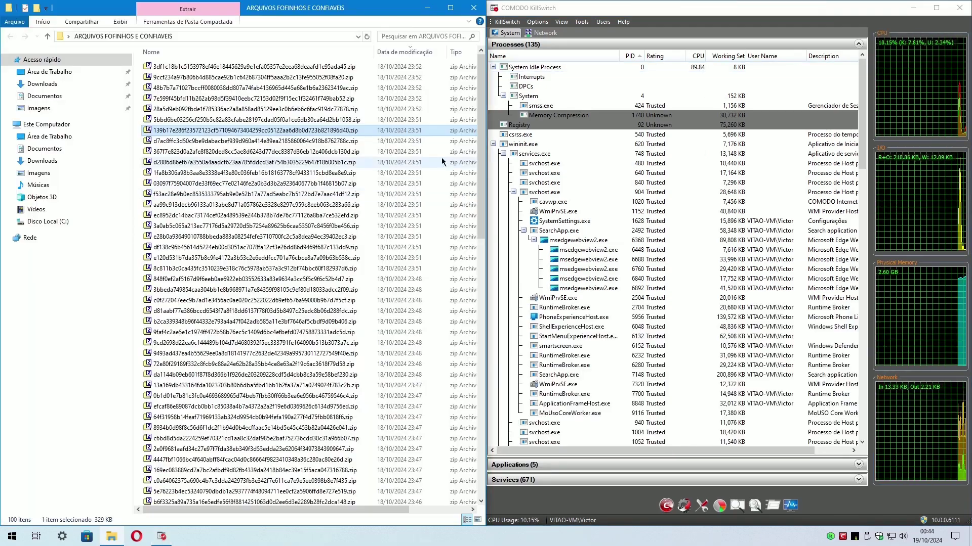
left_click_drag(517, 154, 580, 153)
Filter KillSwitch to Show Only Untrusted Processes, then launch Task Manager.
left_click(655, 22)
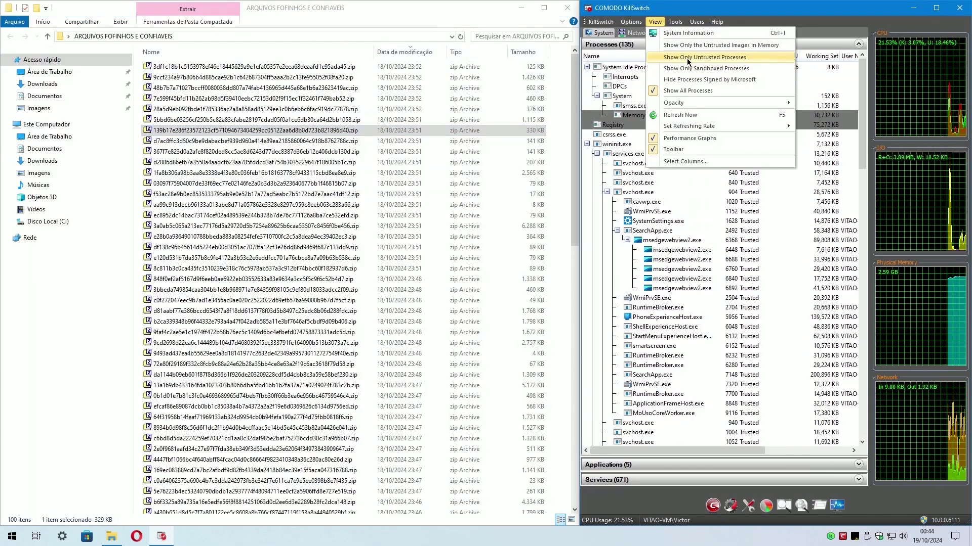
left_click(688, 57)
right_click(582, 537)
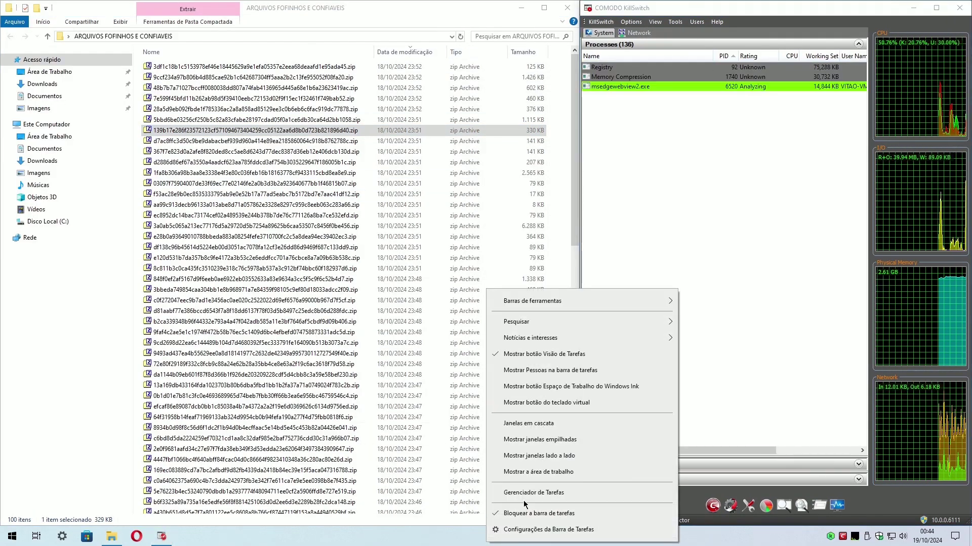
left_click(607, 485)
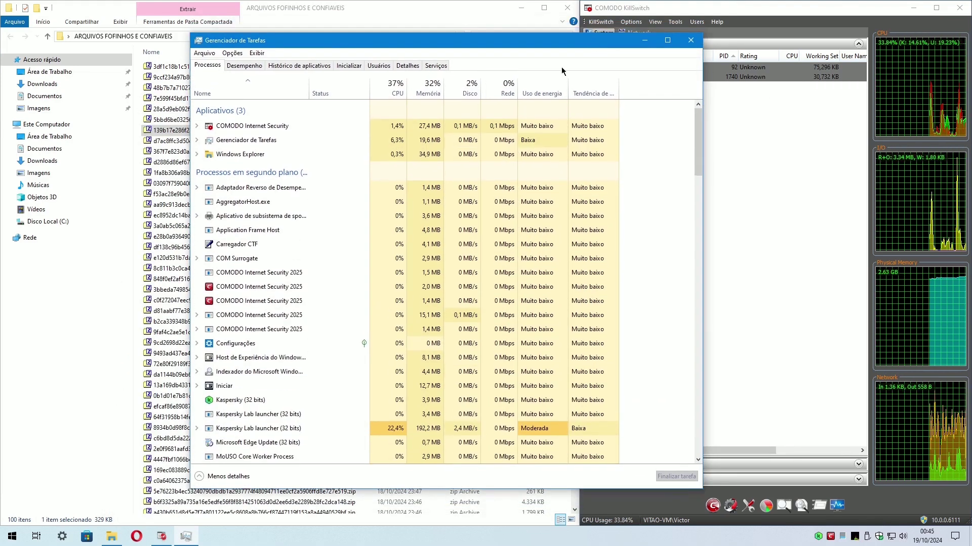
Add and sort by the Fornecedor column, then inspect the Kaspersky Lab launcher processes.
right_click(405, 89)
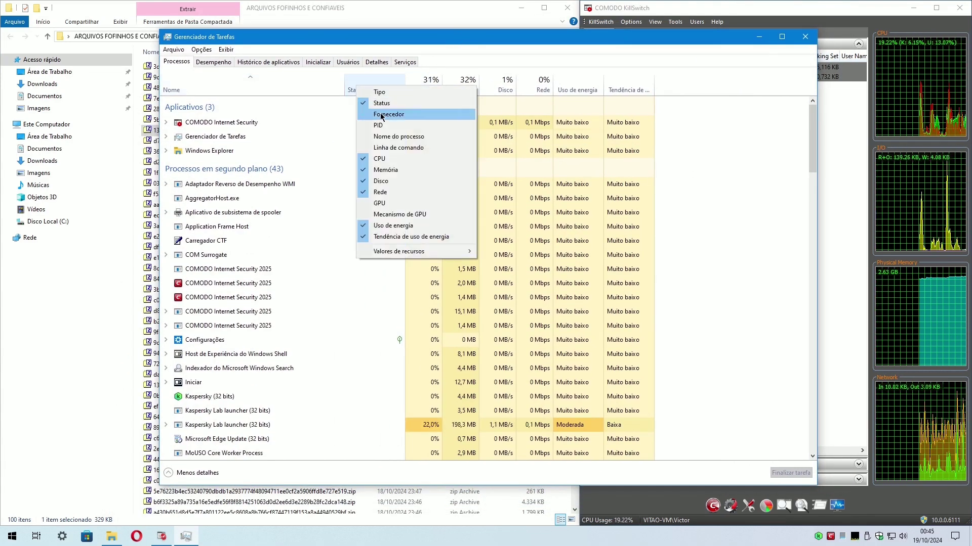
left_click(435, 111)
left_click(450, 89)
left_click(529, 232)
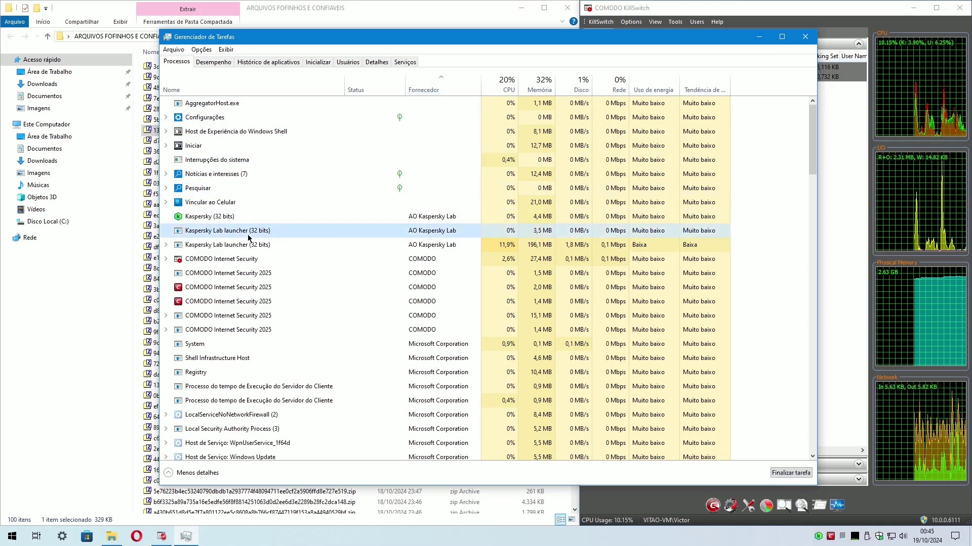
left_click(536, 245)
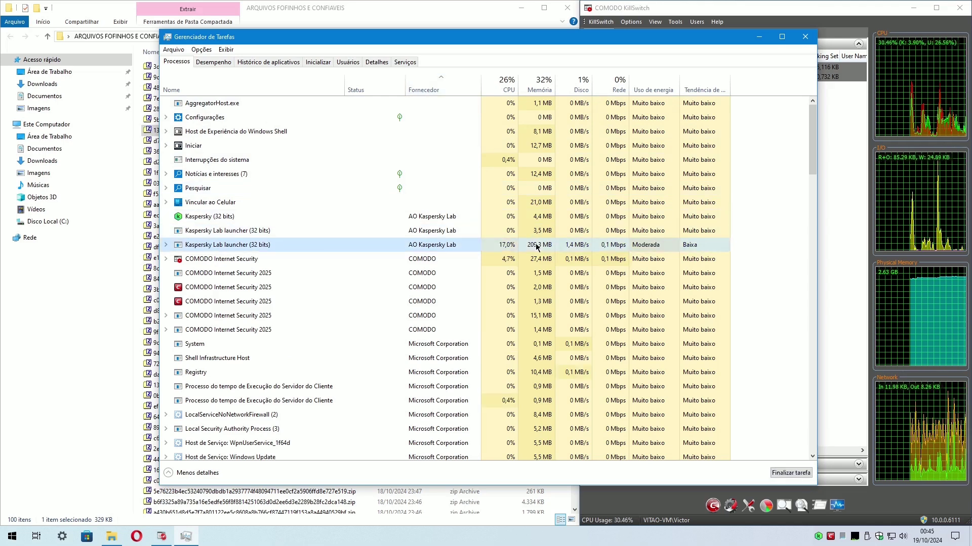
left_click(166, 245)
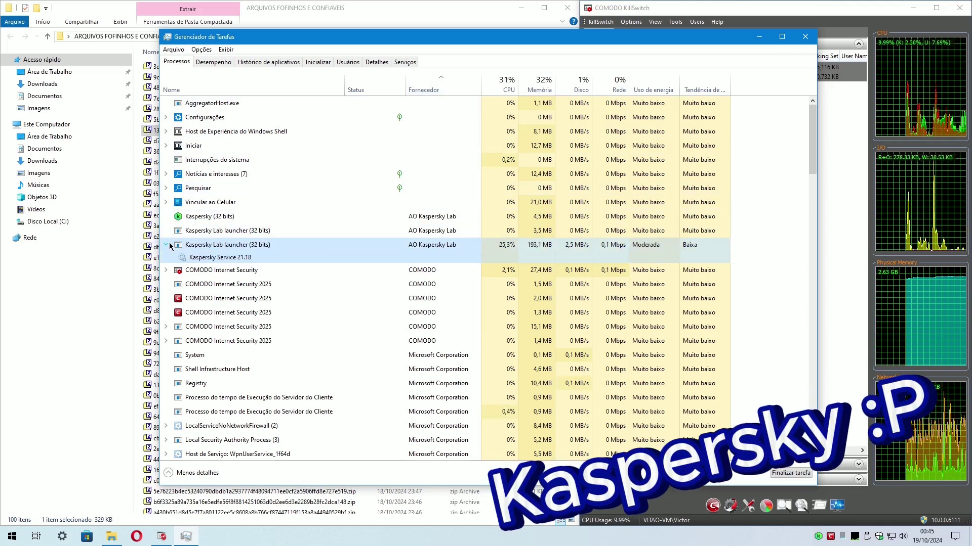
left_click(168, 243)
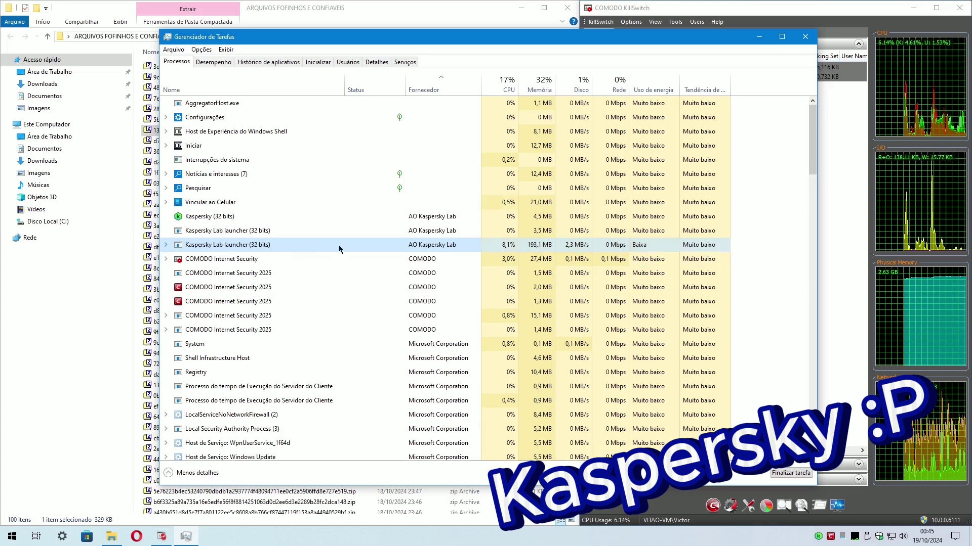
Review the COMODO Internet Security 2025 processes, close Task Manager, and select all sample archives.
left_click(550, 259)
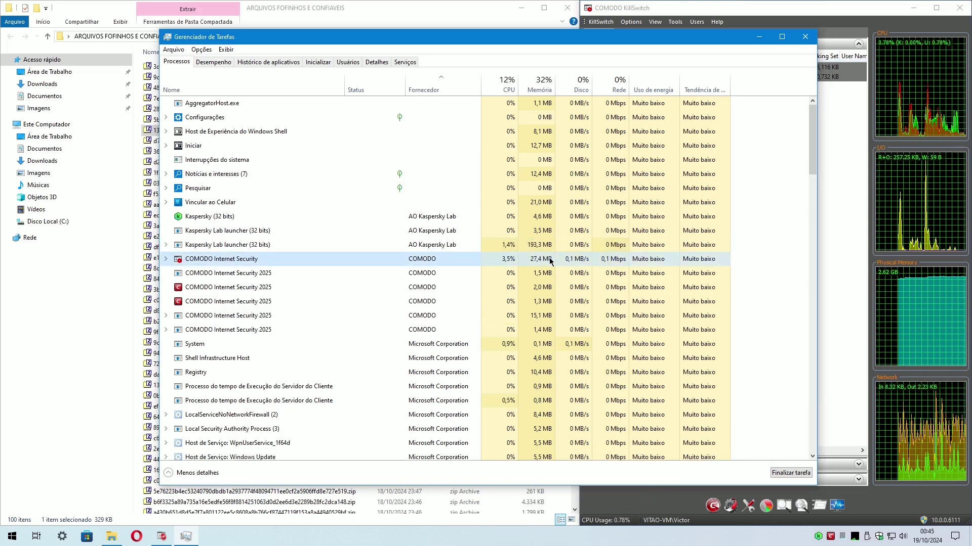
left_click(540, 275)
left_click(538, 302)
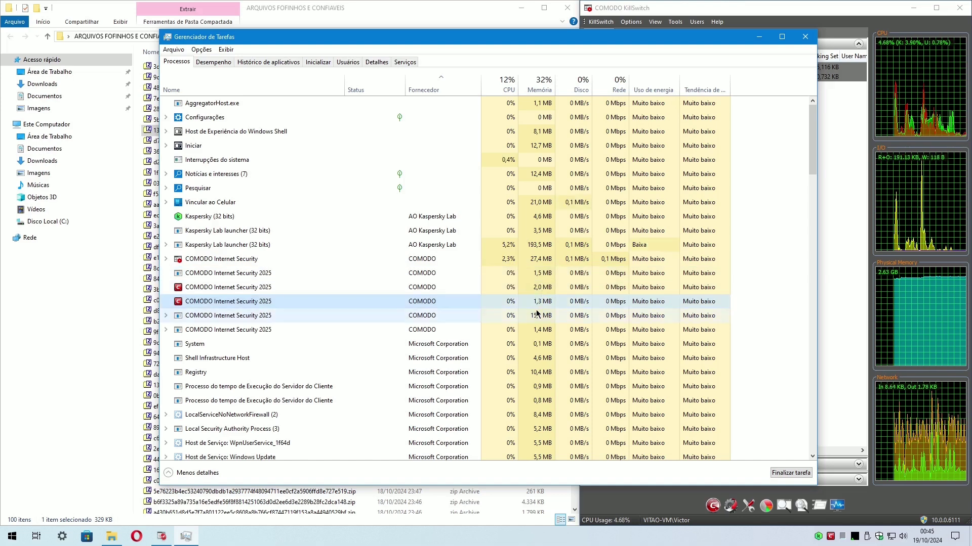
left_click(538, 315)
left_click(544, 330)
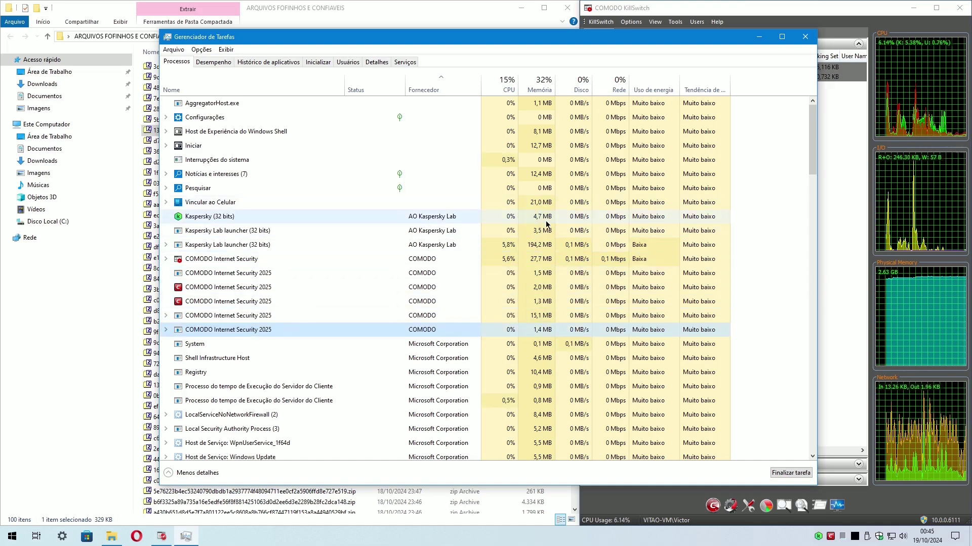
left_click(805, 37)
key("ctrl+a")
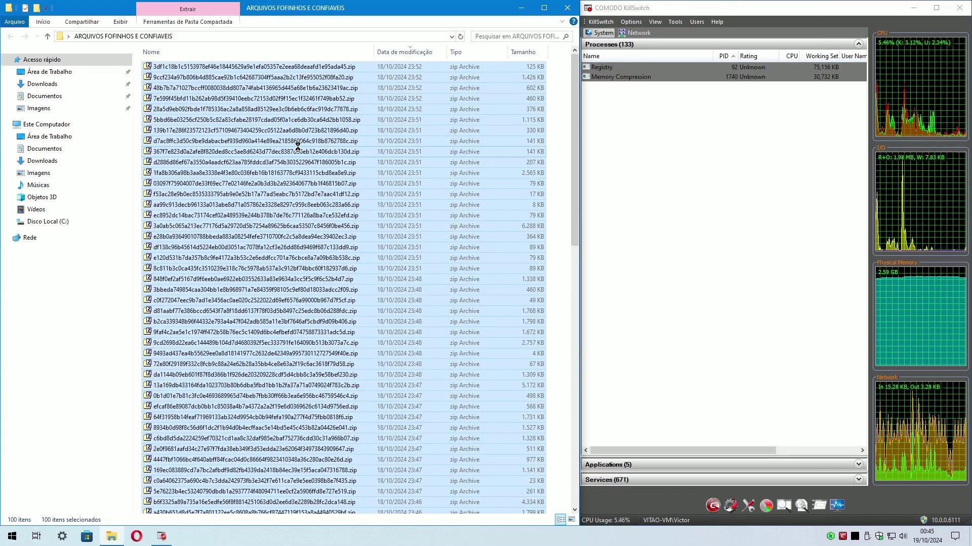
right_click(294, 151)
Extract each sample archive into its own folder with 7-Zip, entering the archive password.
mouse_move(355, 155)
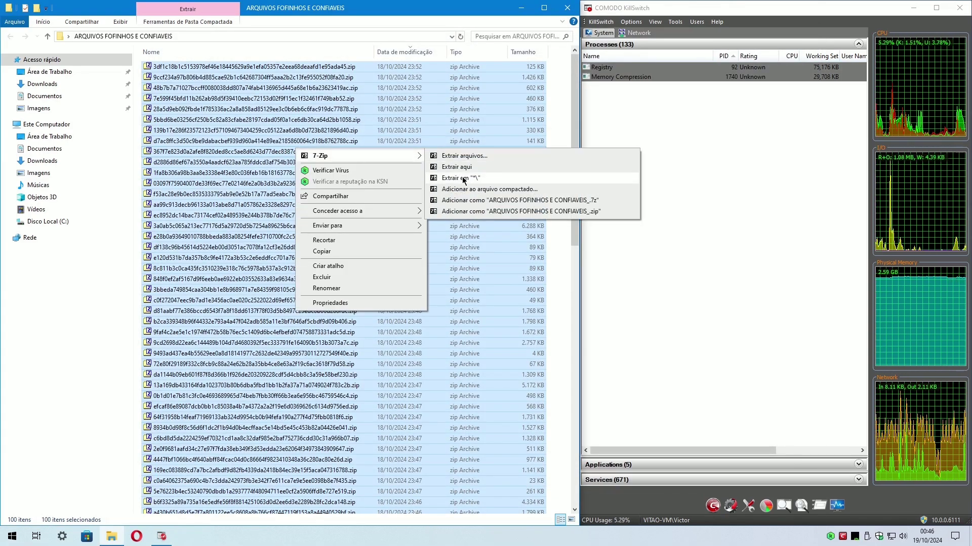
left_click(463, 178)
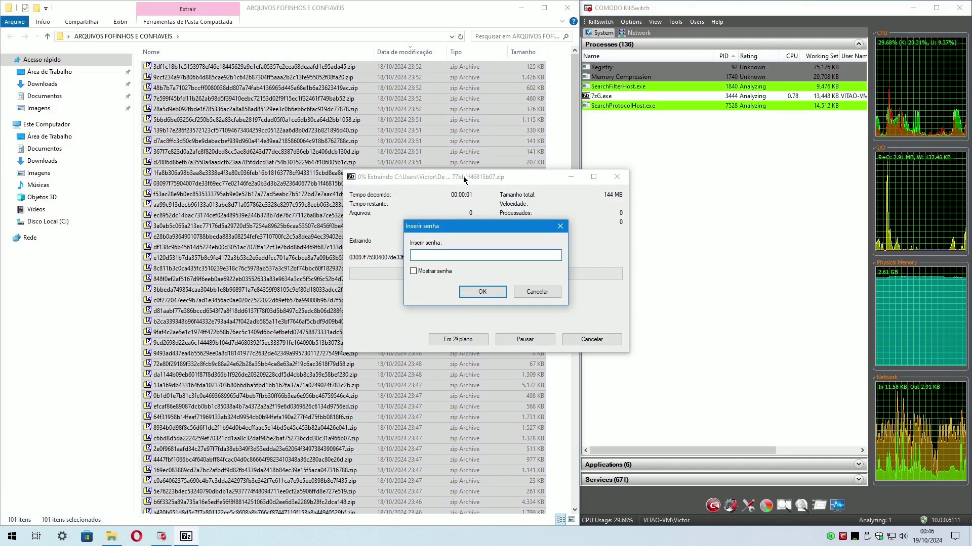
type("*******")
key("Return")
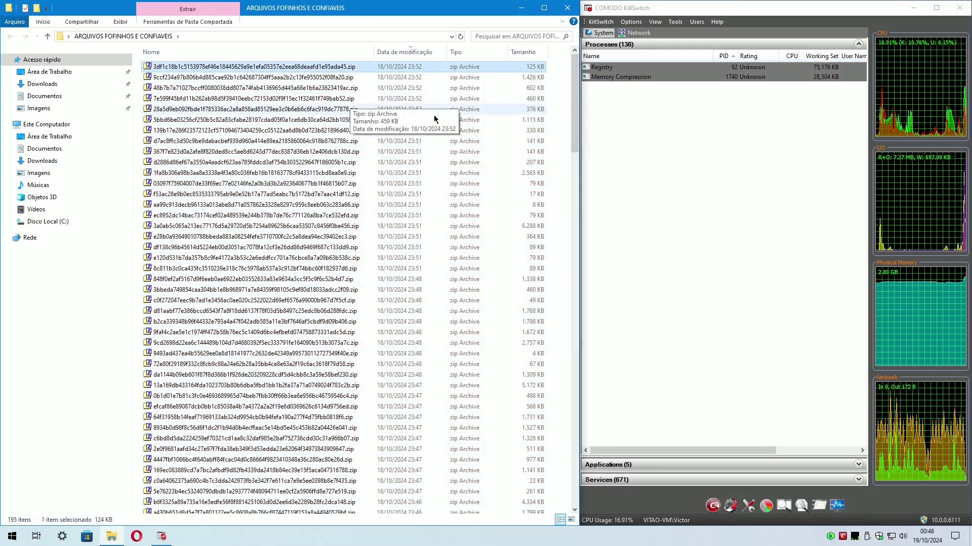
Delete the original zip archives and select all extracted sample folders.
scroll(243, 126, "down", 20)
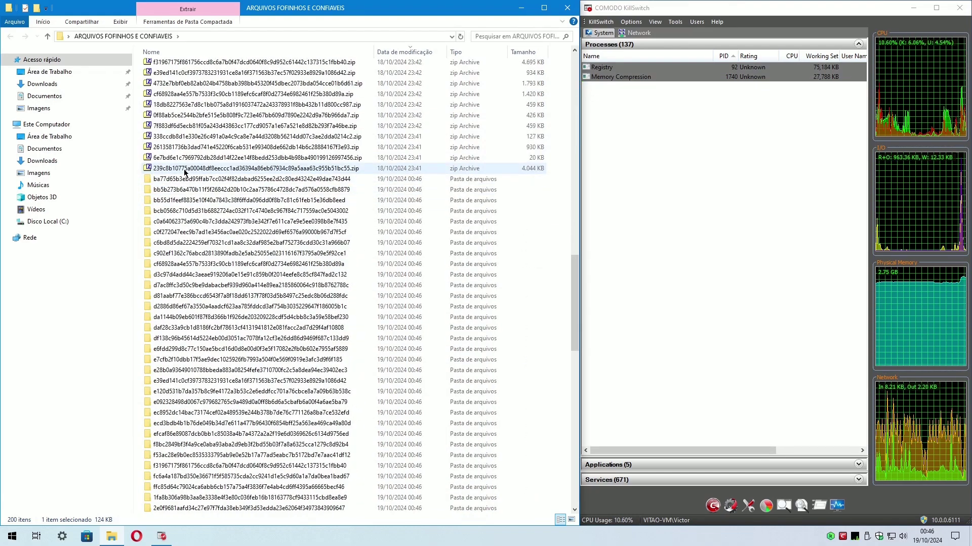
key("shift+Home")
key("Delete")
key("Return")
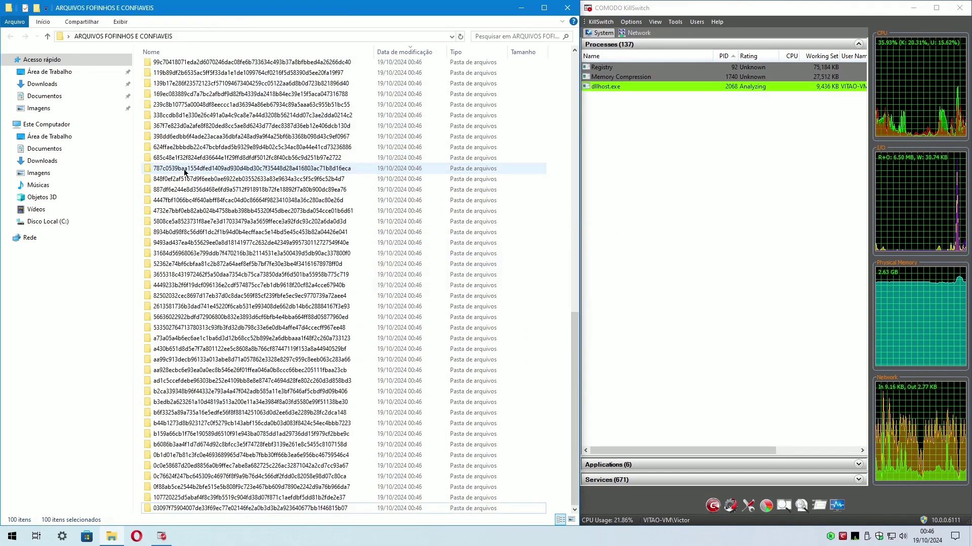
key("ctrl+a")
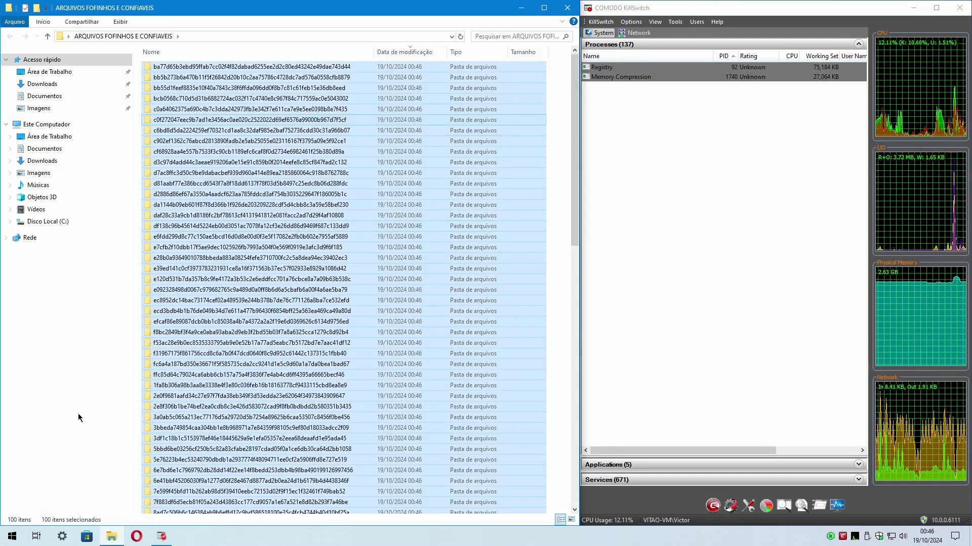
right_click(237, 69)
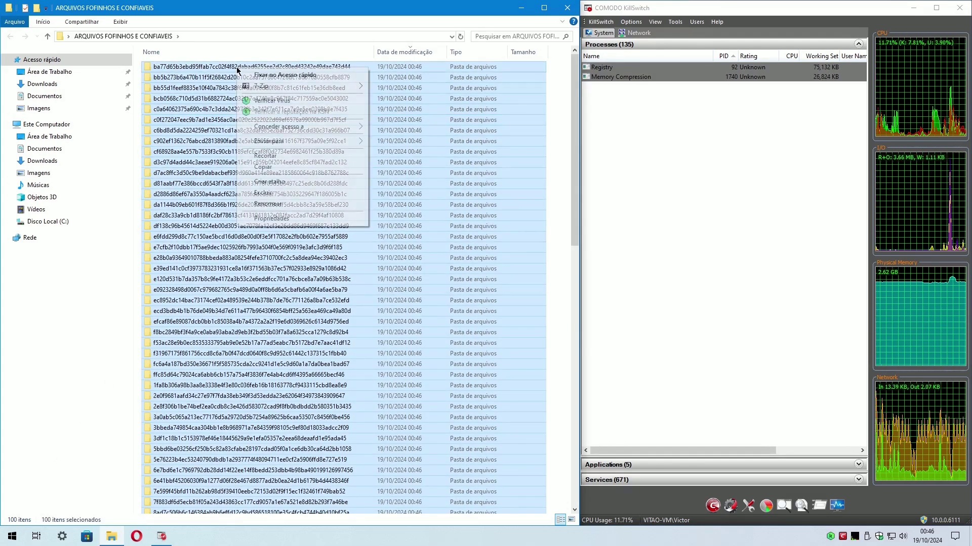
Scan the selected folders with Kaspersky's Verificar vírus and review the per-file report.
left_click(271, 100)
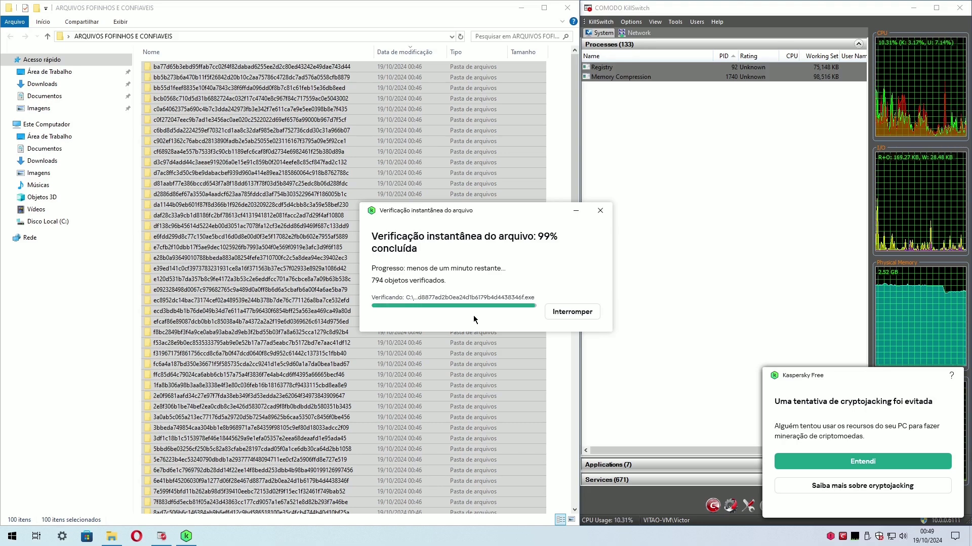
left_click(417, 315)
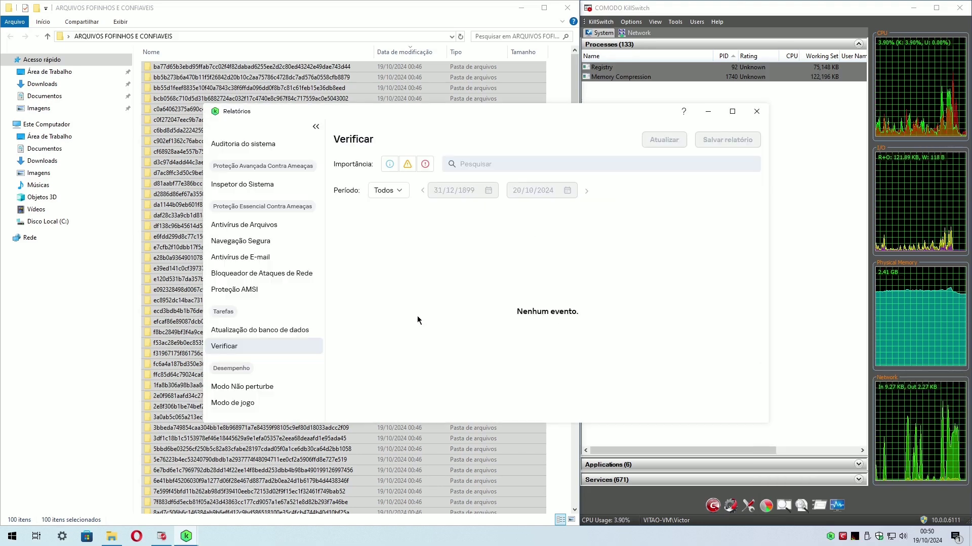
left_click(340, 241)
scroll(755, 354, "down", 5)
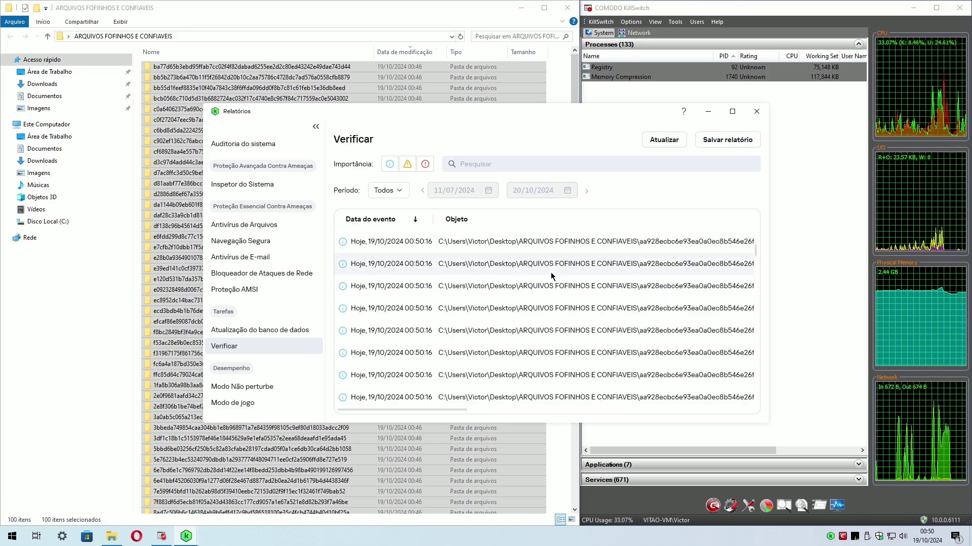
key("alt+F4")
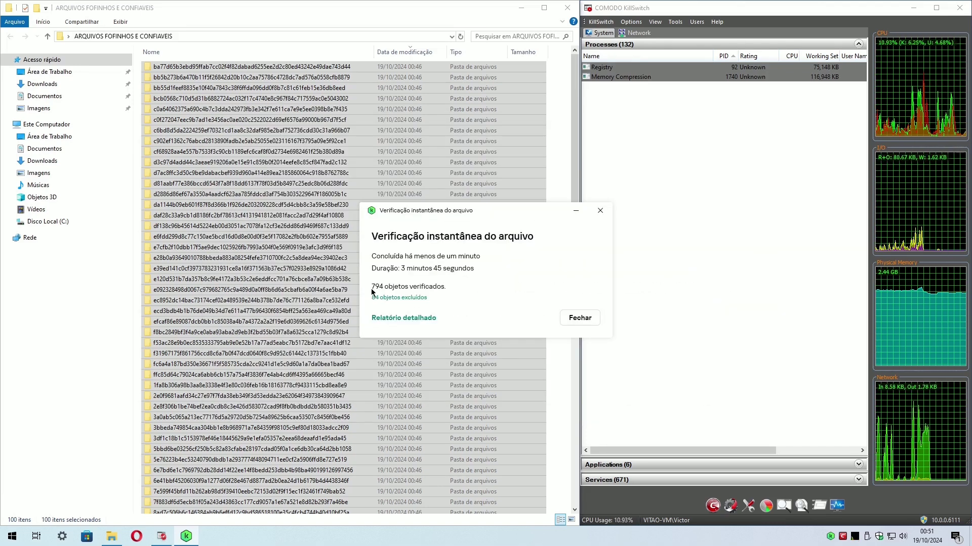
Delete all 95 files in Kaspersky's Quarentena, then close Kaspersky and the scan summary.
left_click(417, 298)
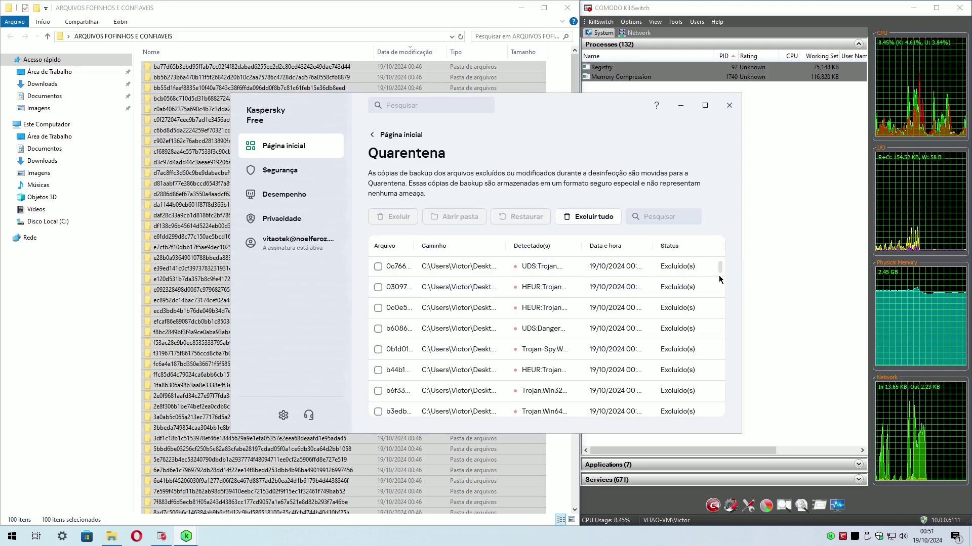
left_click_drag(721, 302, 719, 407)
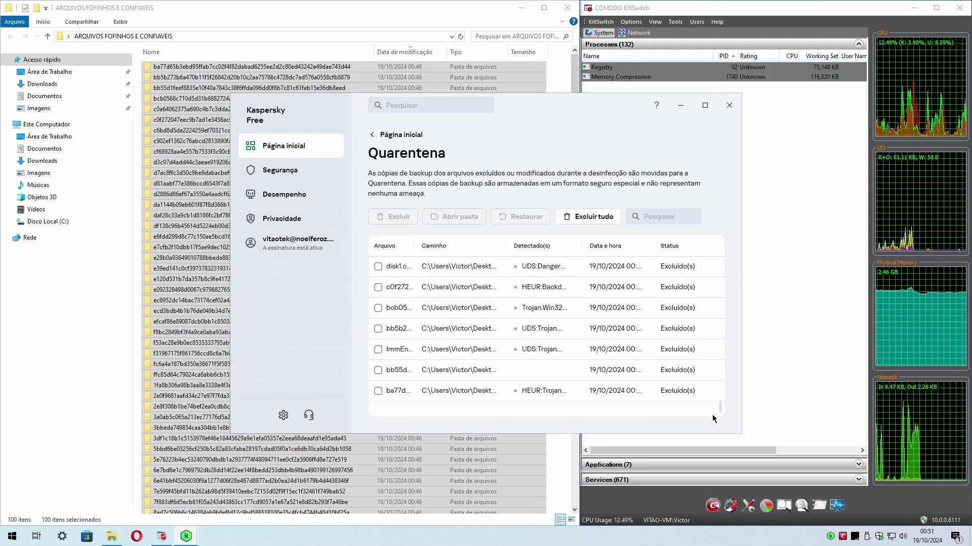
left_click(590, 217)
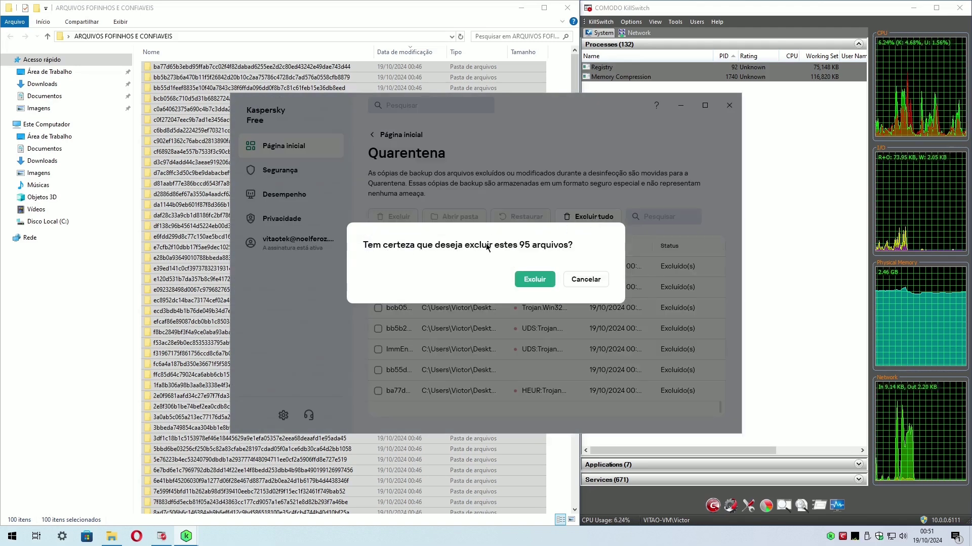
left_click(536, 281)
left_click(395, 135)
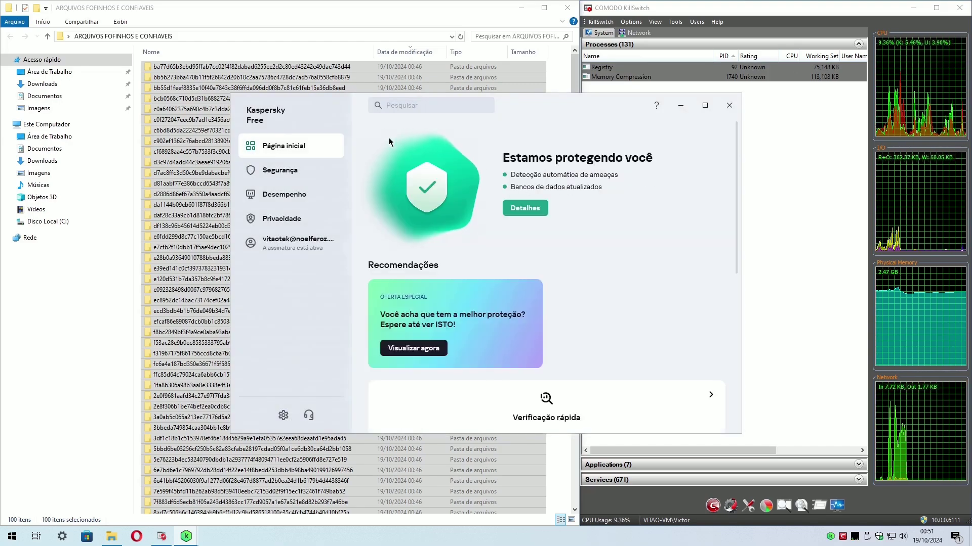
left_click(730, 105)
left_click(580, 318)
Inspect the first extracted hash folders' contents from the navigation tree.
double_click(202, 471)
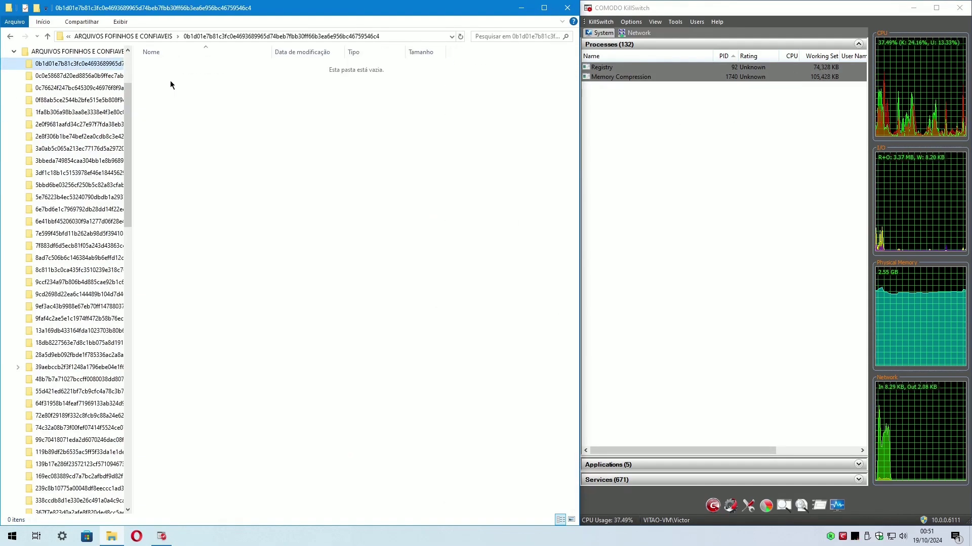
left_click(76, 51)
left_click(93, 76)
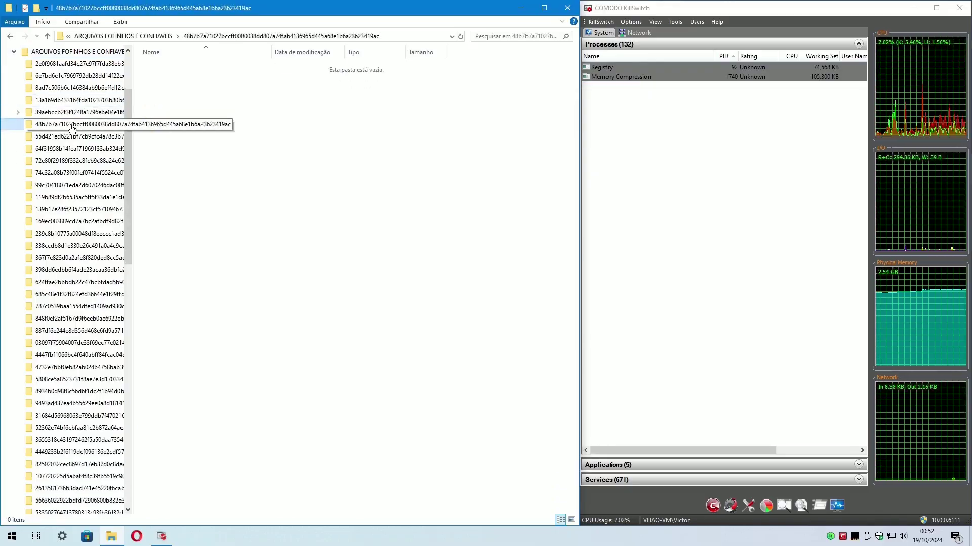
left_click(79, 147)
left_click(79, 168)
left_click(80, 174)
left_click(79, 185)
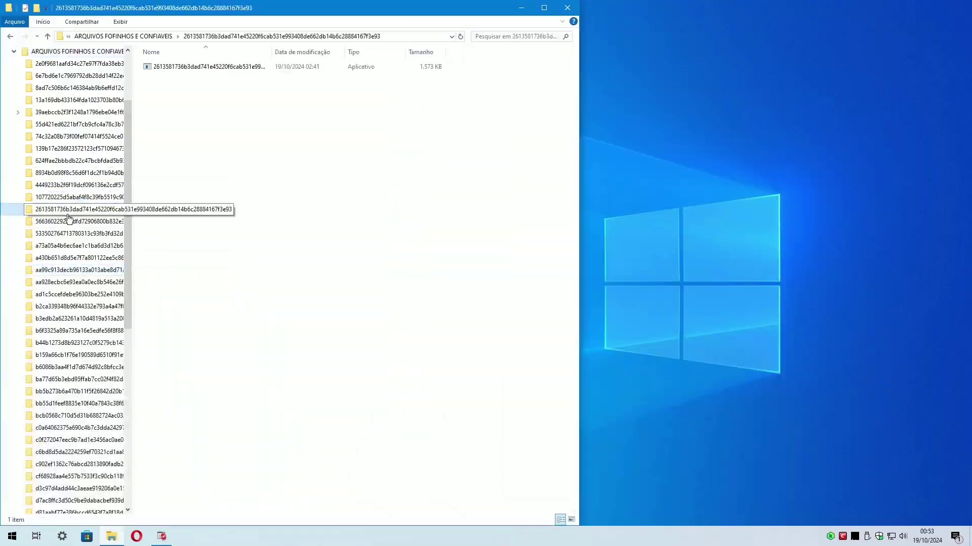
Check the remaining hash folders, then select all 19 in ARQUIVOS FOFINHOS E CONFIAVEIS.
left_click(70, 221)
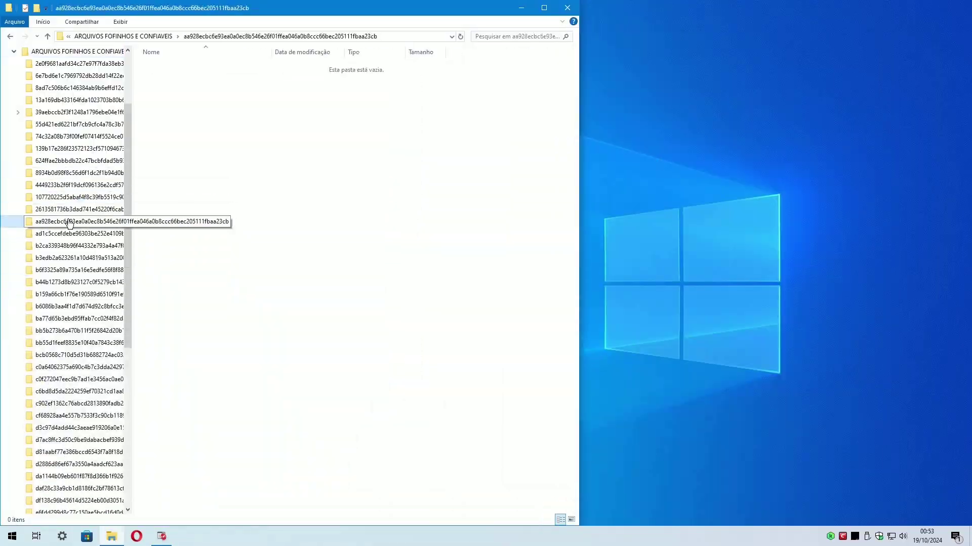
left_click(69, 232)
left_click(66, 244)
left_click(62, 257)
left_click(62, 272)
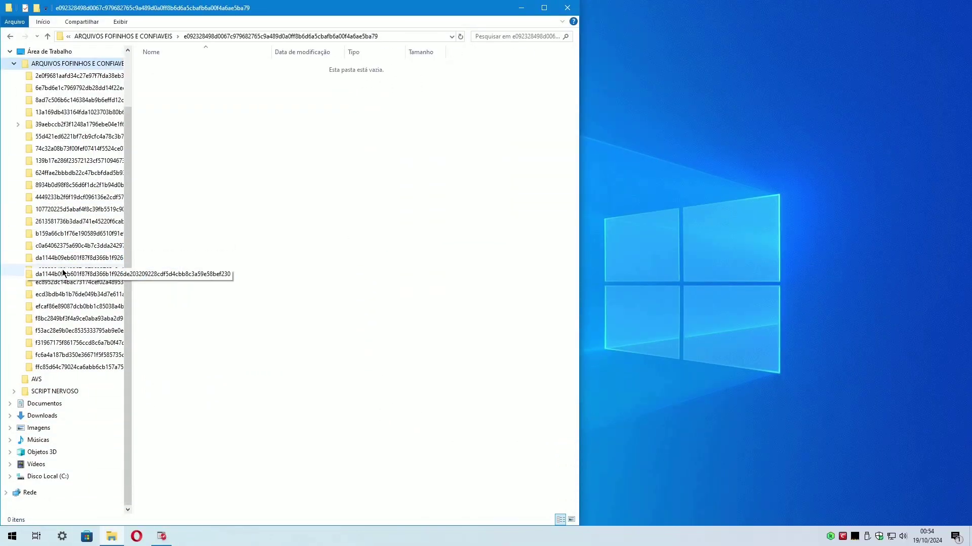
left_click(66, 322)
left_click_drag(310, 292, 248, 67)
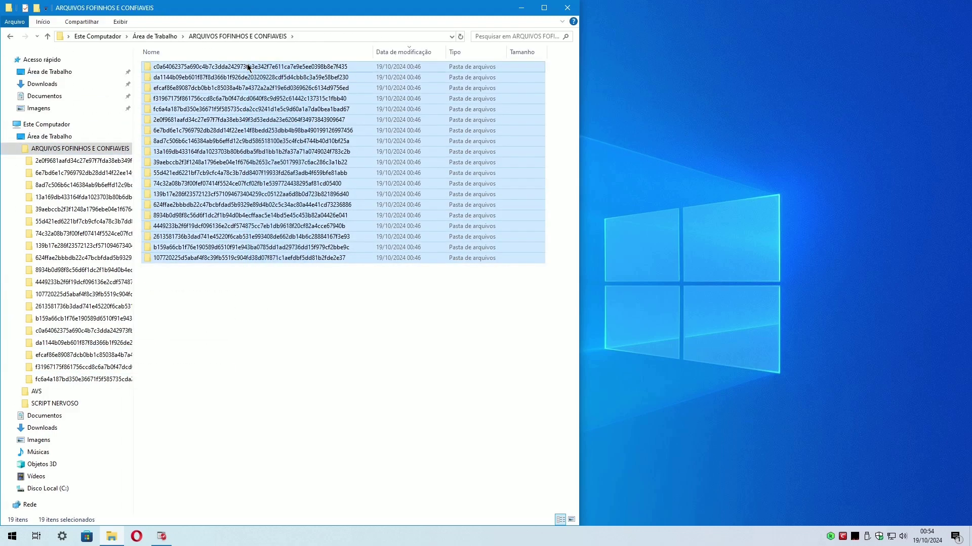
View the Properties of the 19 selected folders, then cancel.
right_click(249, 67)
left_click(294, 215)
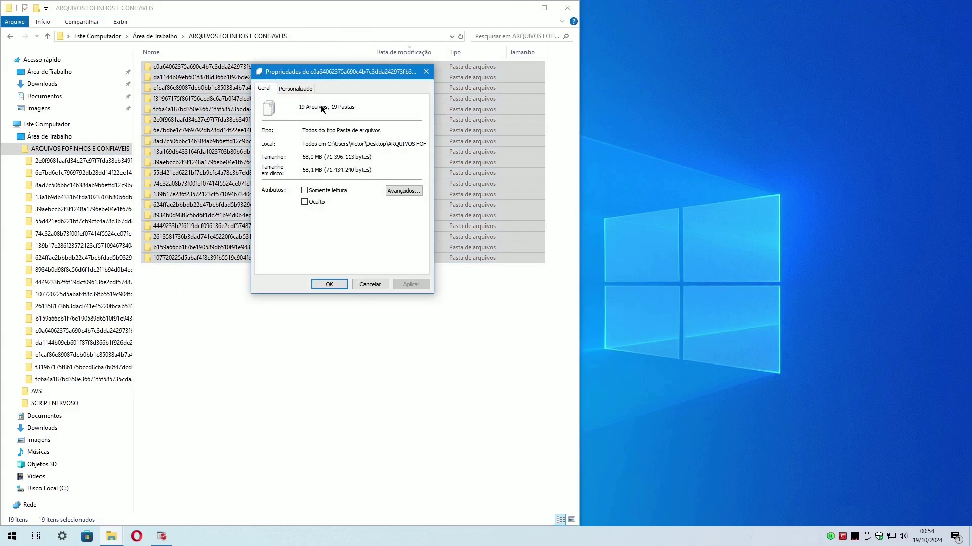
left_click(361, 280)
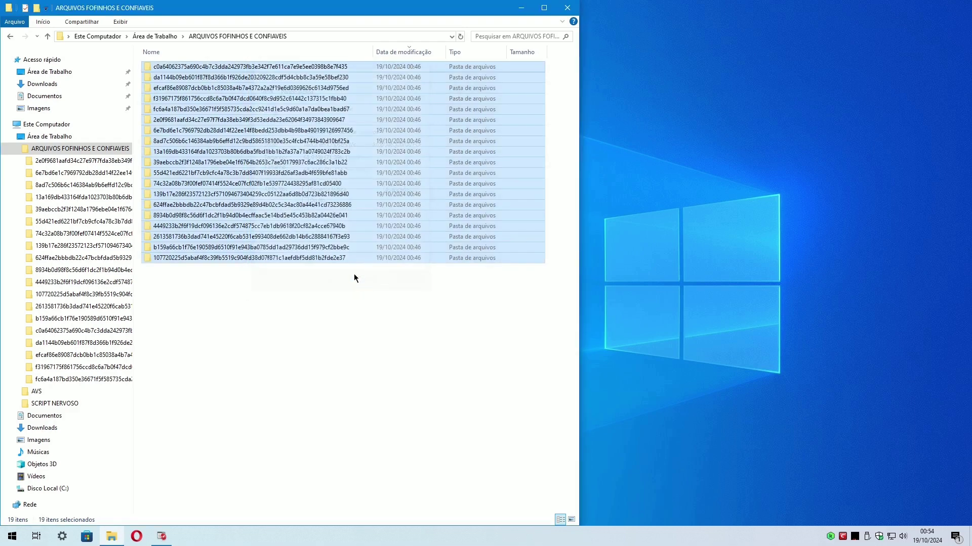
Scan the 19 folders with Kaspersky, finding no threats in 59 objects, then open Opera.
right_click(236, 101)
left_click(253, 116)
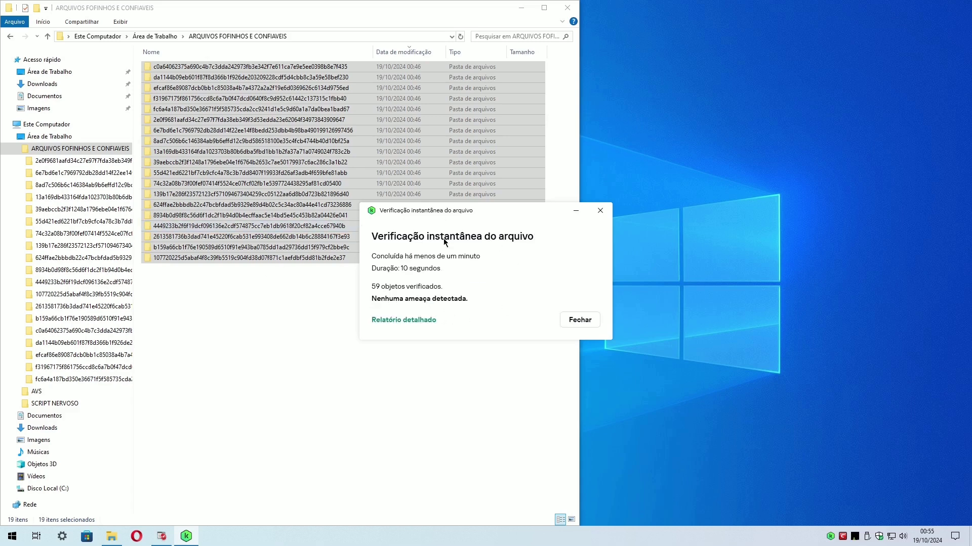
left_click(582, 323)
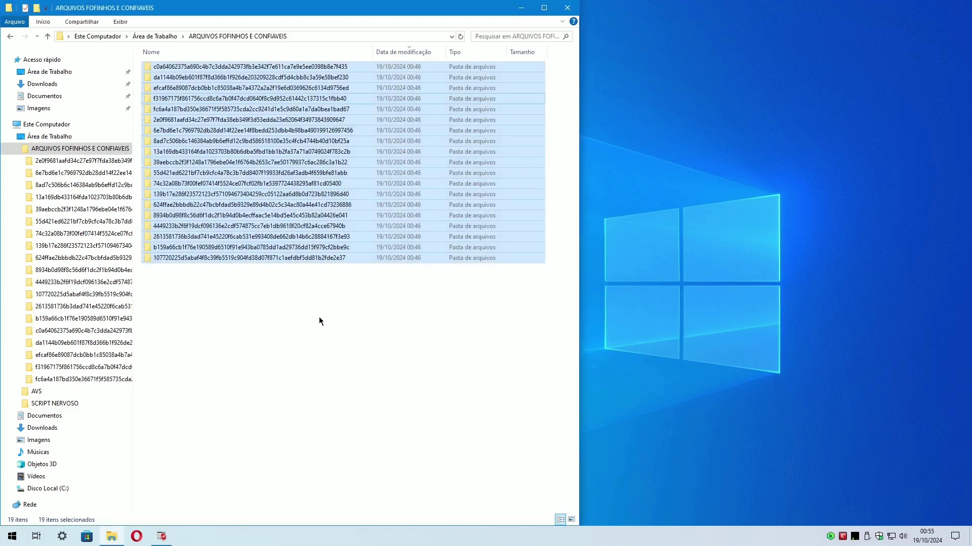
left_click(319, 317)
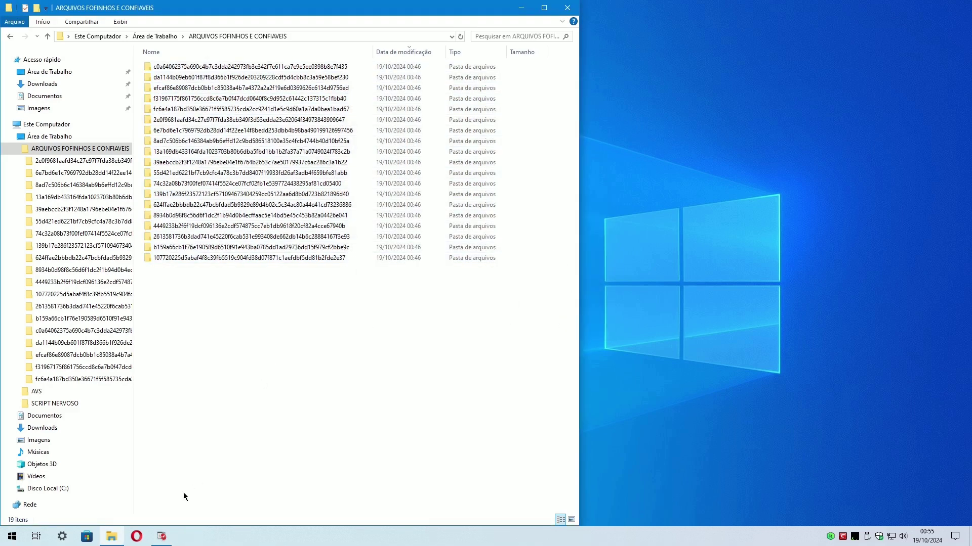
left_click(134, 539)
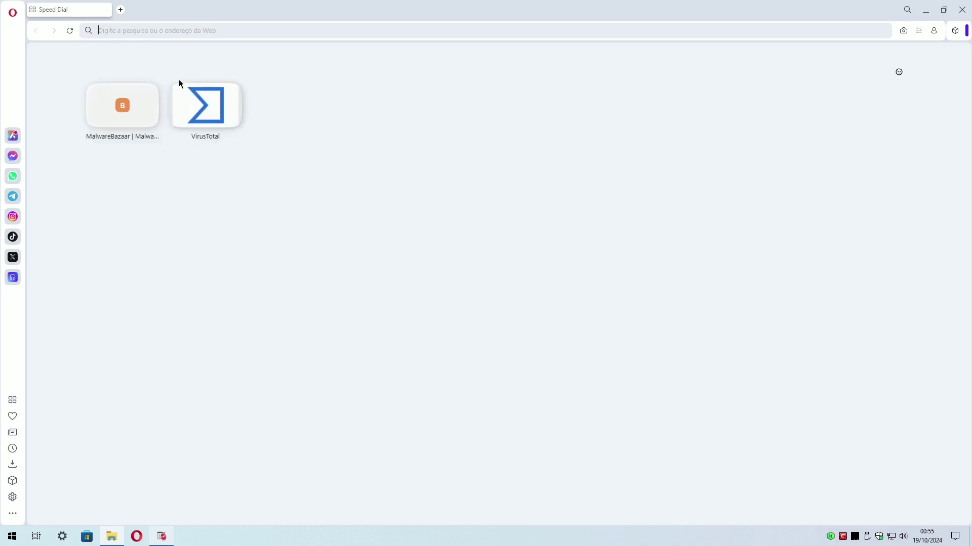
Open VirusTotal and upload the first sample from the ARQUIVOS FOFINHOS E CONFIAVEIS folder.
left_click(224, 120)
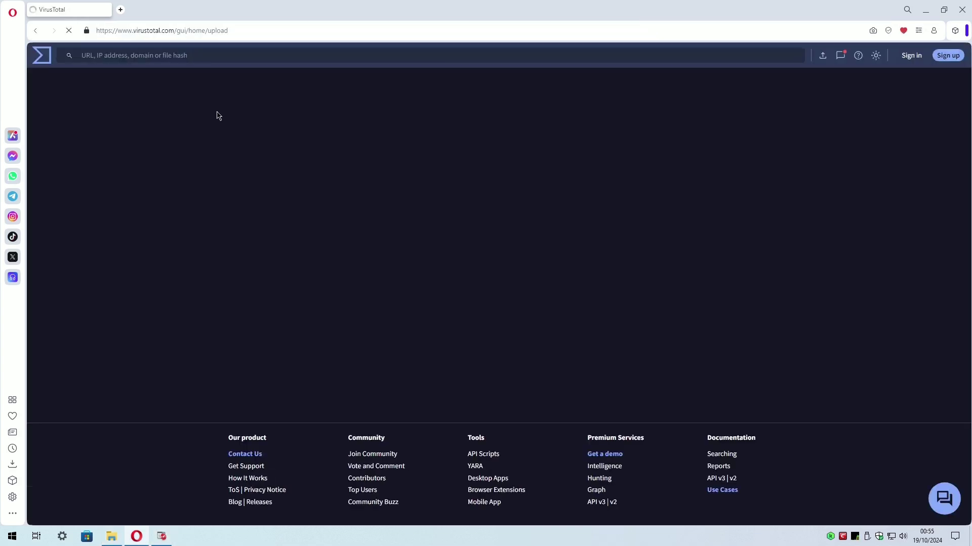
left_click(495, 311)
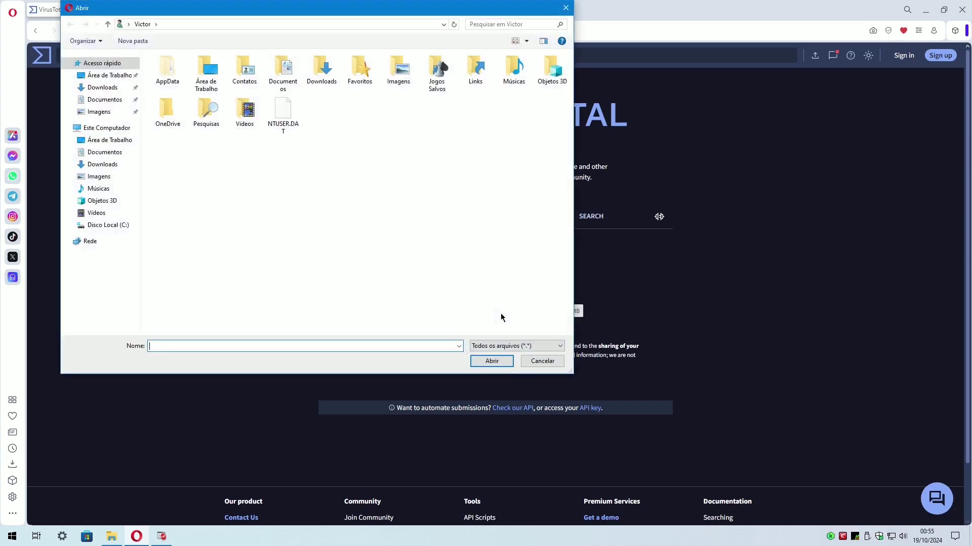
left_click(111, 142)
left_click(107, 155)
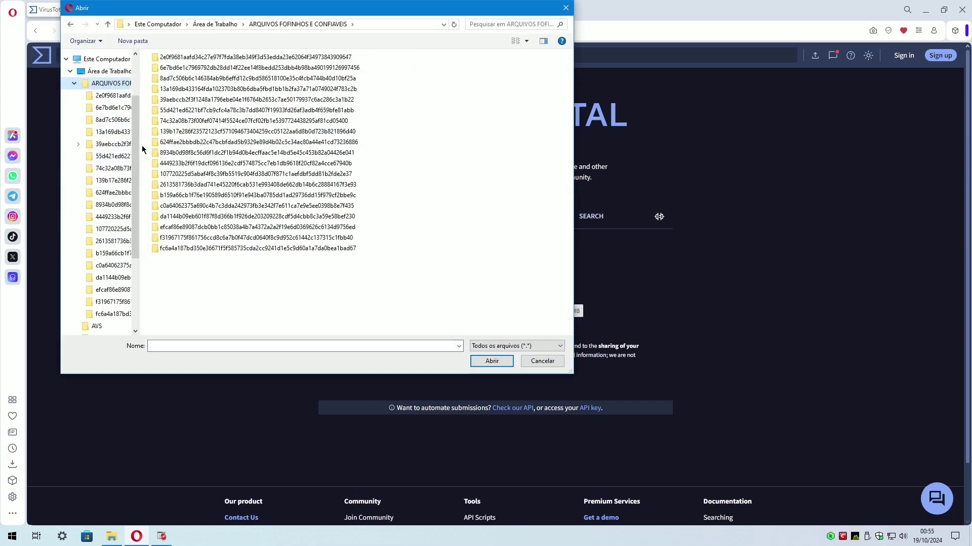
left_click_drag(142, 149, 209, 150)
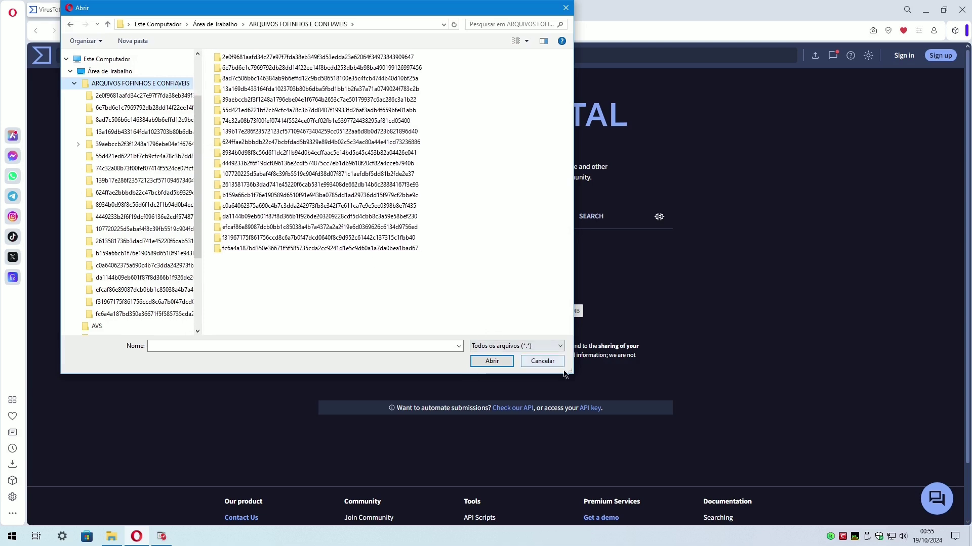
left_click_drag(566, 374, 673, 447)
double_click(263, 59)
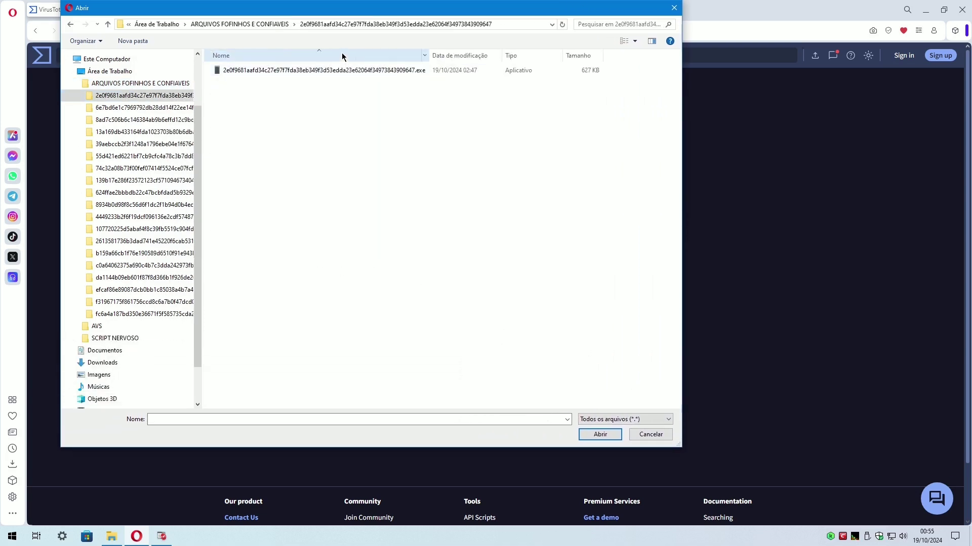
double_click(319, 70)
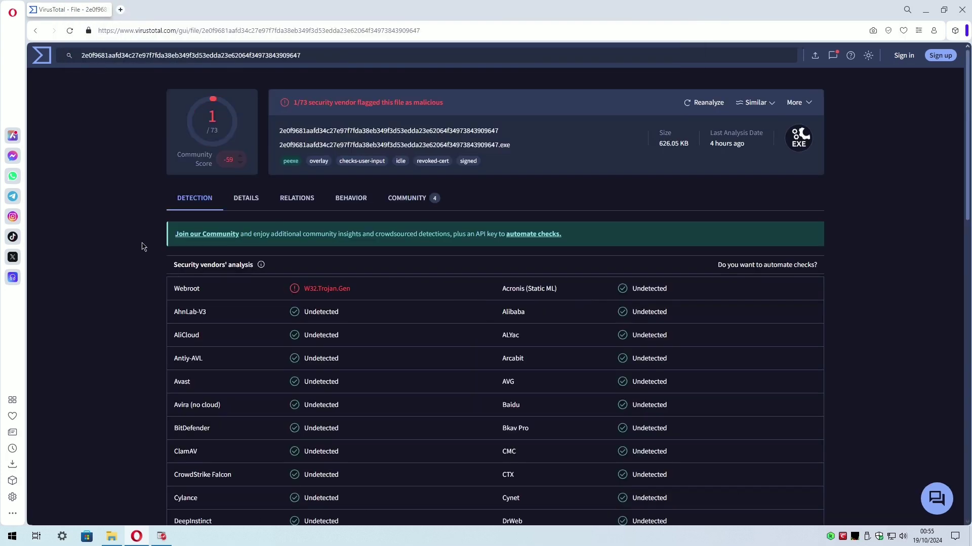
Upload the second sample to VirusTotal and scroll through its detection report.
left_click(36, 31)
left_click(496, 310)
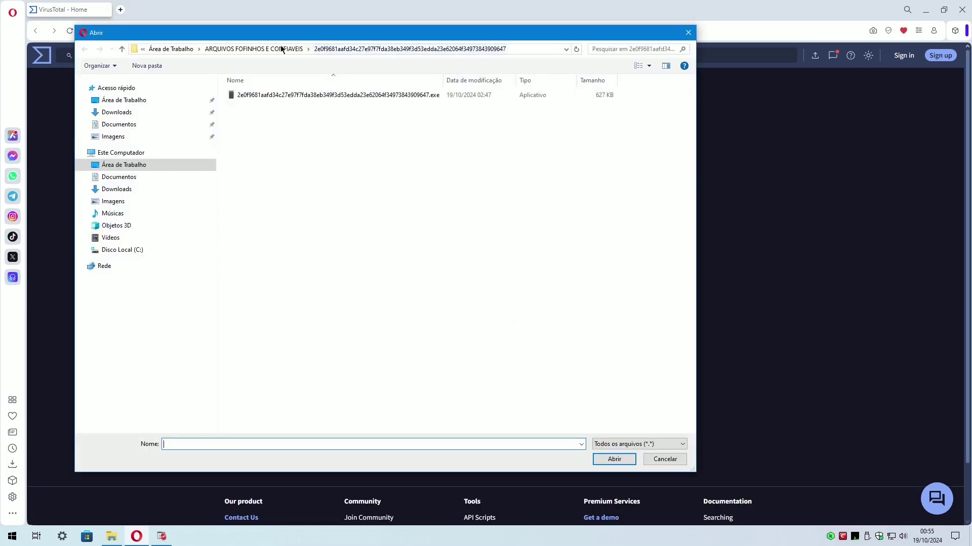
double_click(260, 94)
scroll(131, 282, "down", 5)
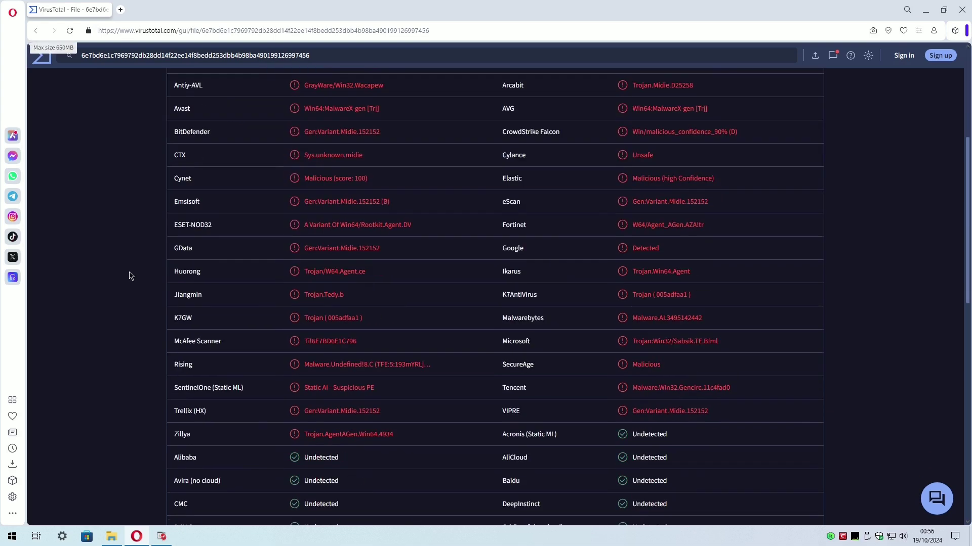
scroll(169, 219, "up", 2)
scroll(124, 336, "down", 5)
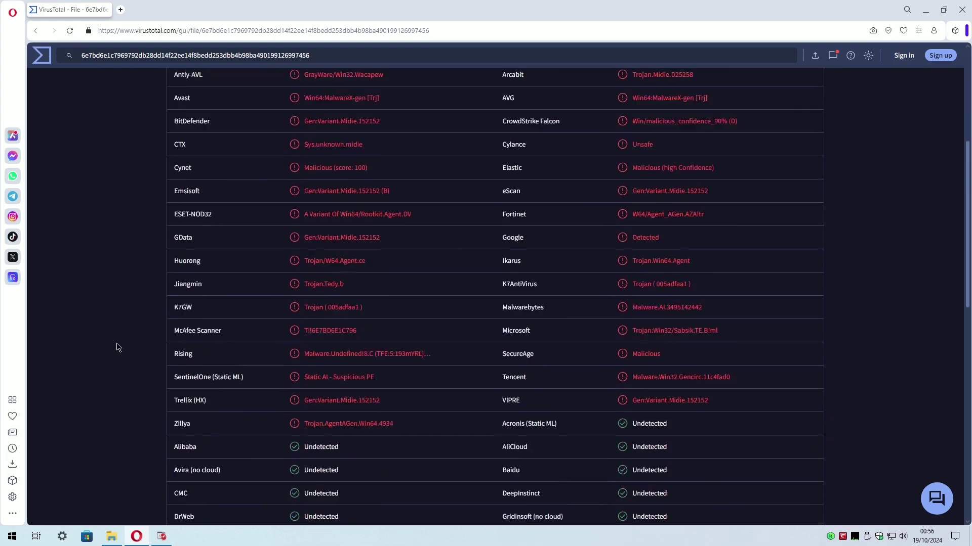
left_click(372, 399)
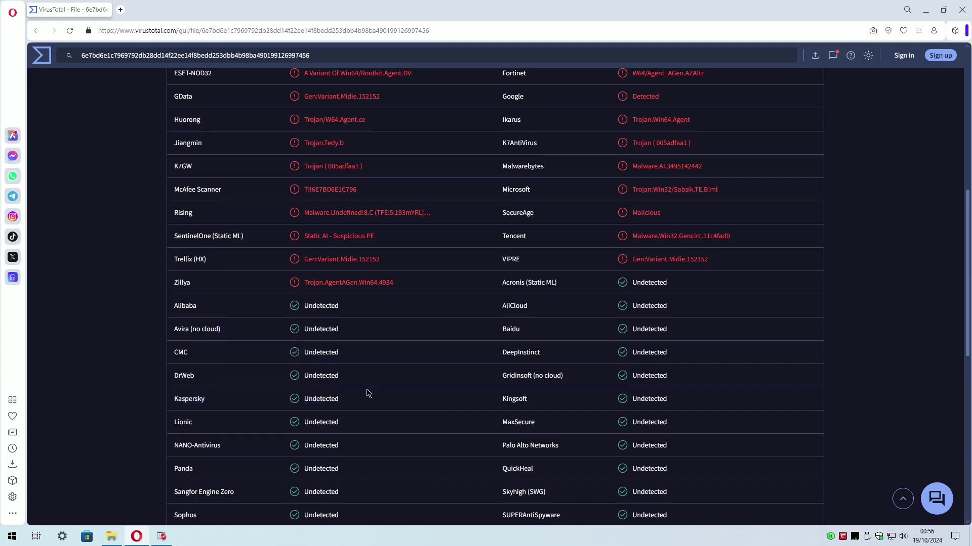
scroll(202, 115, "up", 8)
Scan a third sample and review its vendor detections.
left_click(35, 30)
left_click(489, 314)
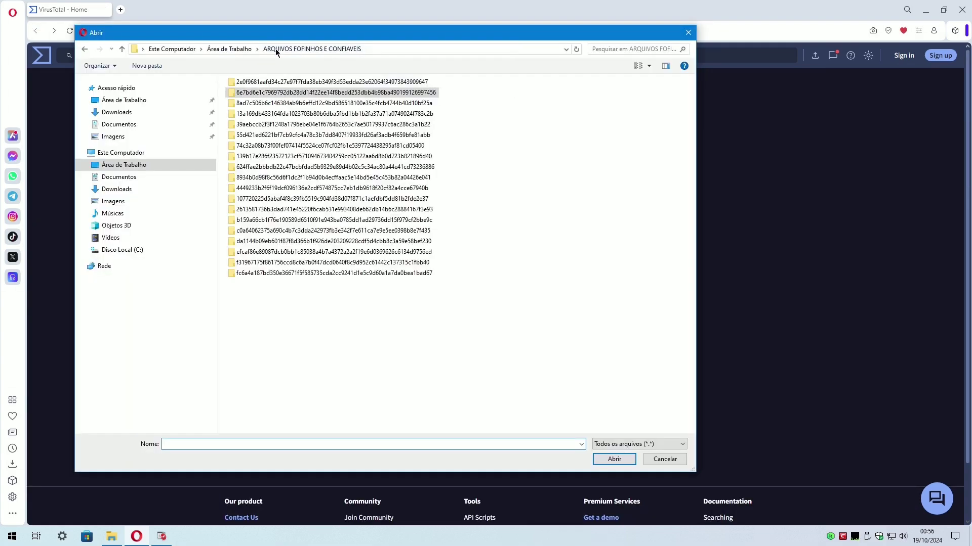
double_click(260, 95)
scroll(121, 228, "down", 4)
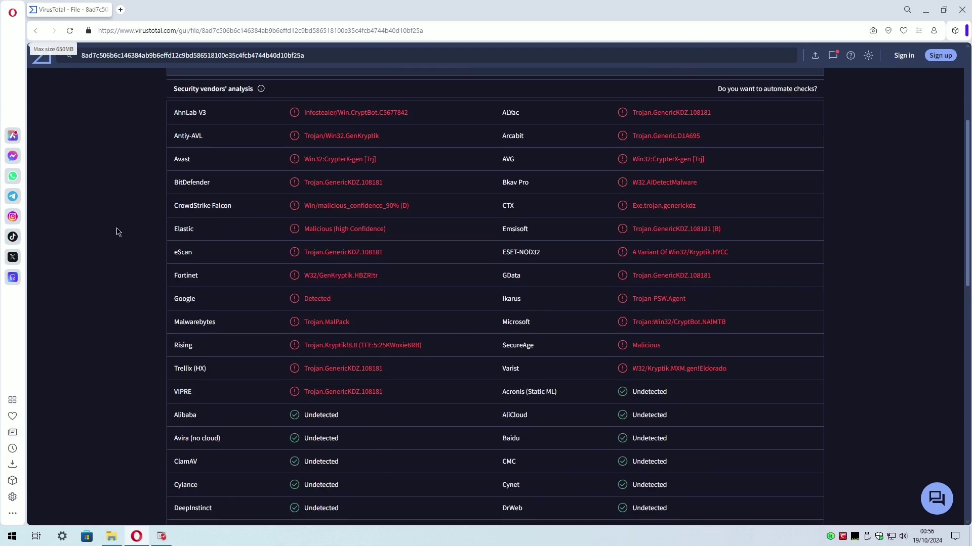
scroll(120, 234, "down", 4)
scroll(120, 234, "up", 8)
Scan the next sample, then the sample zip archive.
left_click(35, 31)
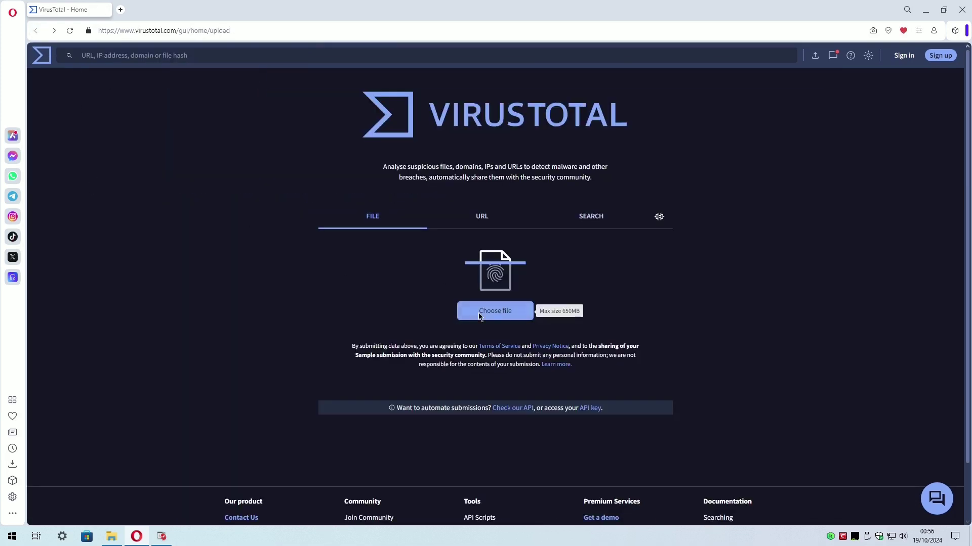
left_click(491, 312)
double_click(260, 103)
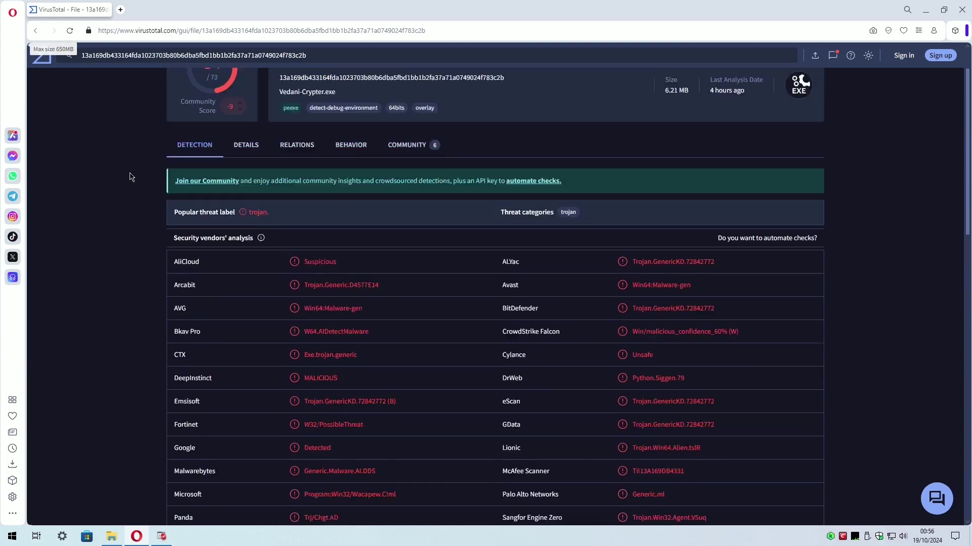
left_click(35, 30)
left_click(495, 310)
double_click(263, 99)
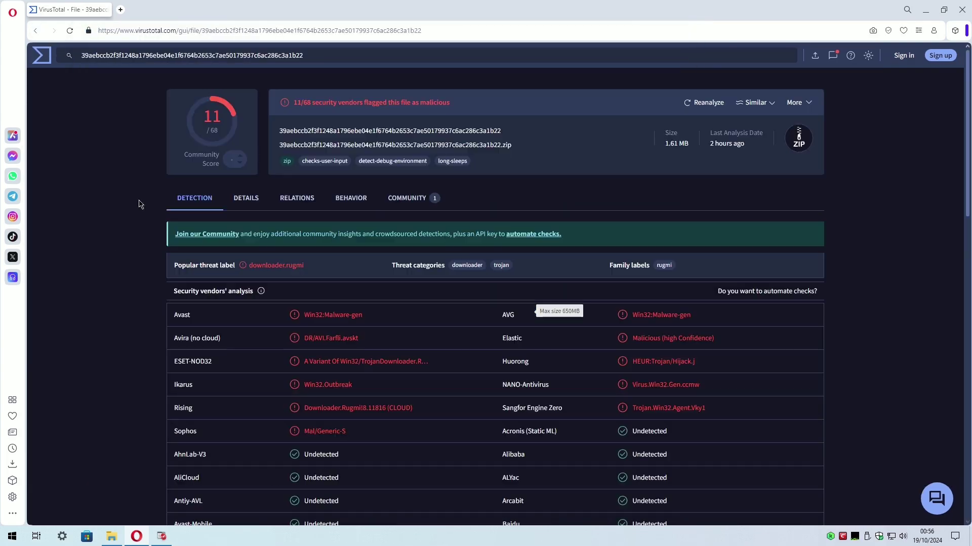
scroll(114, 259, "up", 3)
Scan another sample and check how many vendors flag it.
left_click(36, 31)
left_click(494, 311)
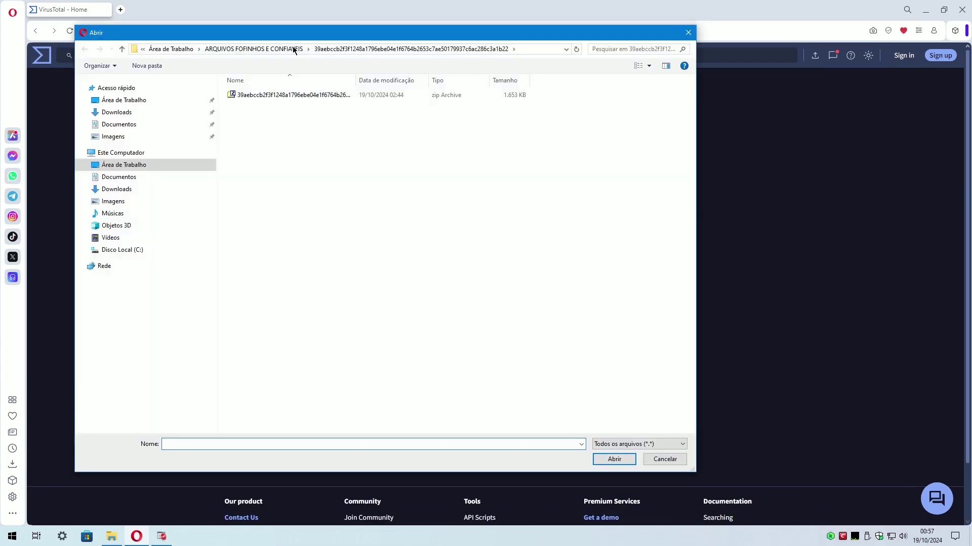
double_click(264, 96)
scroll(115, 237, "down", 3)
scroll(114, 243, "up", 3)
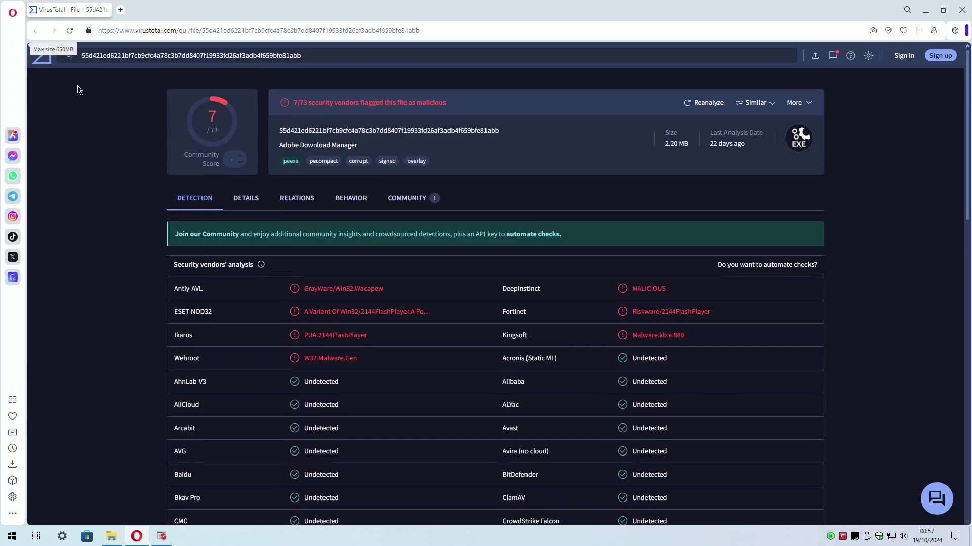
Scan the next sample, flagged by 17/71 vendors, and browse back to the samples folder.
left_click(35, 30)
left_click(495, 311)
left_click(272, 36)
double_click(256, 150)
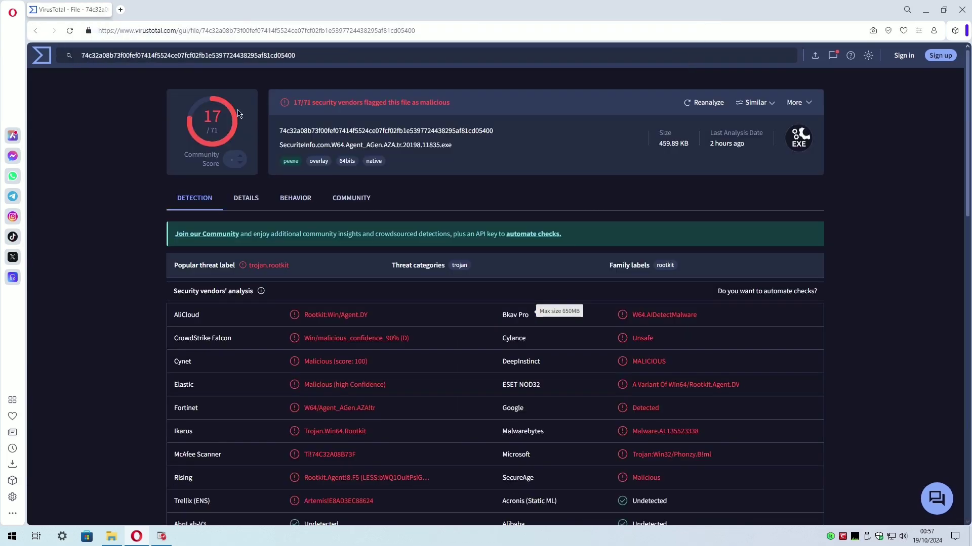
scroll(125, 230, "down", 5)
scroll(125, 230, "up", 5)
left_click(35, 30)
left_click(495, 311)
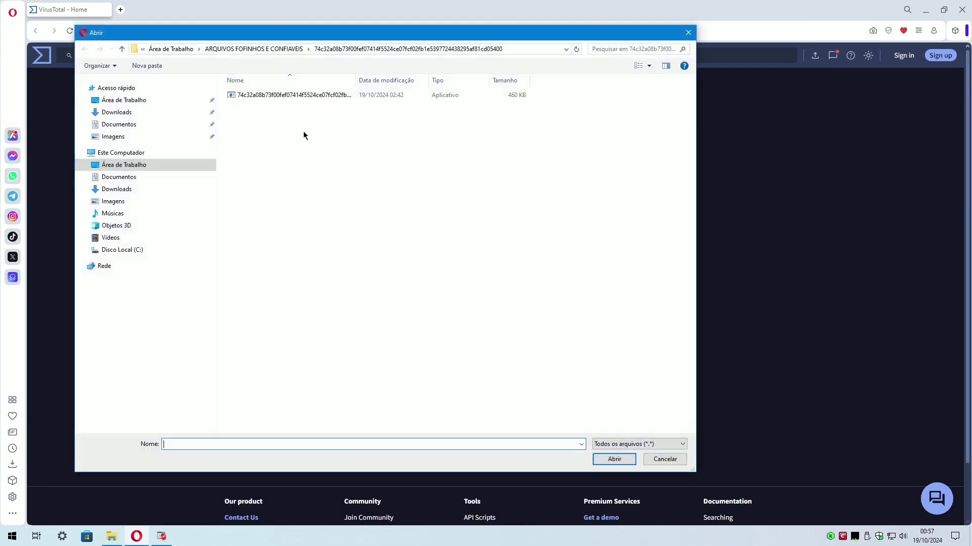
left_click(312, 49)
Scan the pending sample, then one from the next sample subfolder.
double_click(265, 96)
scroll(121, 227, "down", 3)
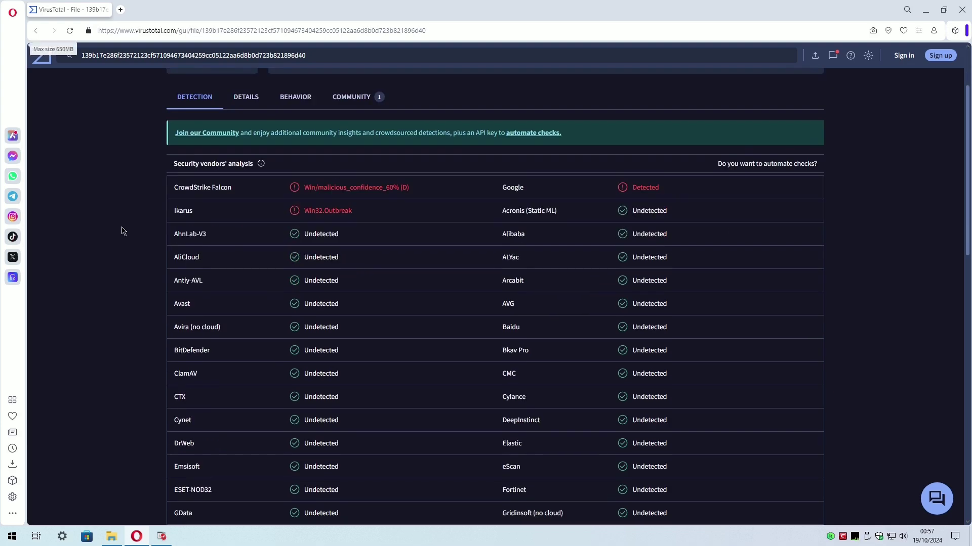
scroll(123, 232, "up", 5)
left_click(35, 31)
left_click(495, 310)
left_click(274, 49)
double_click(246, 104)
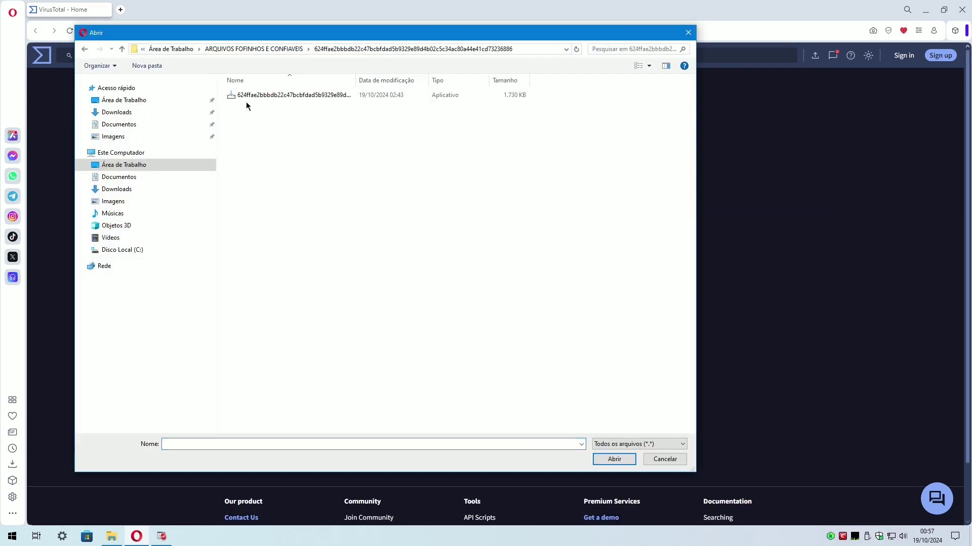
double_click(246, 97)
scroll(119, 212, "down", 3)
scroll(115, 217, "up", 5)
Scan another sample in VirusTotal and scroll its detection report.
left_click(36, 31)
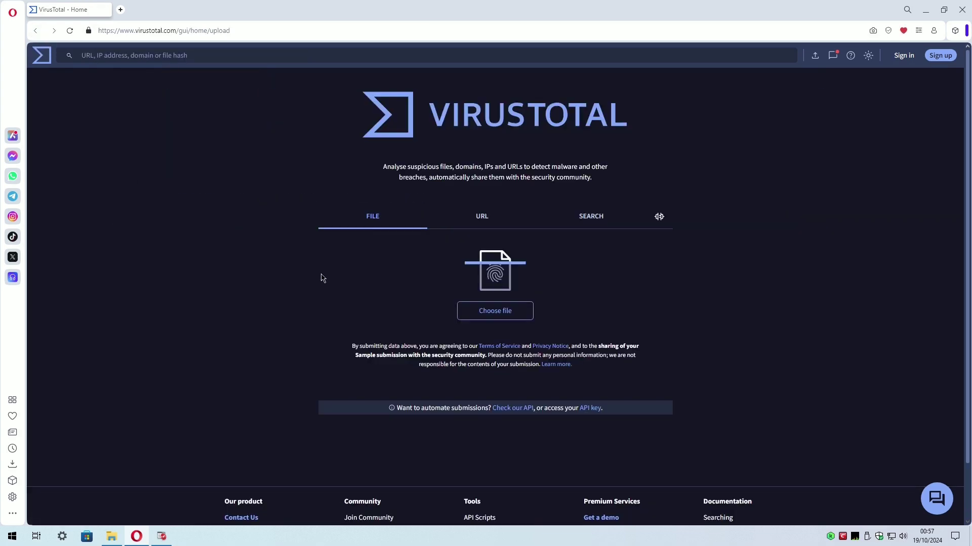
left_click(494, 311)
double_click(280, 96)
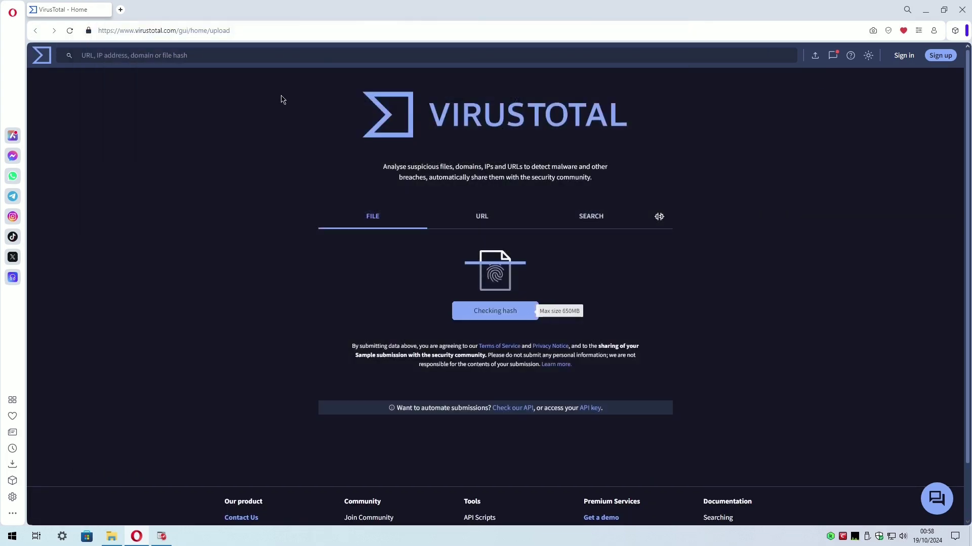
scroll(126, 214, "down", 3)
scroll(126, 215, "down", 3)
scroll(126, 217, "up", 5)
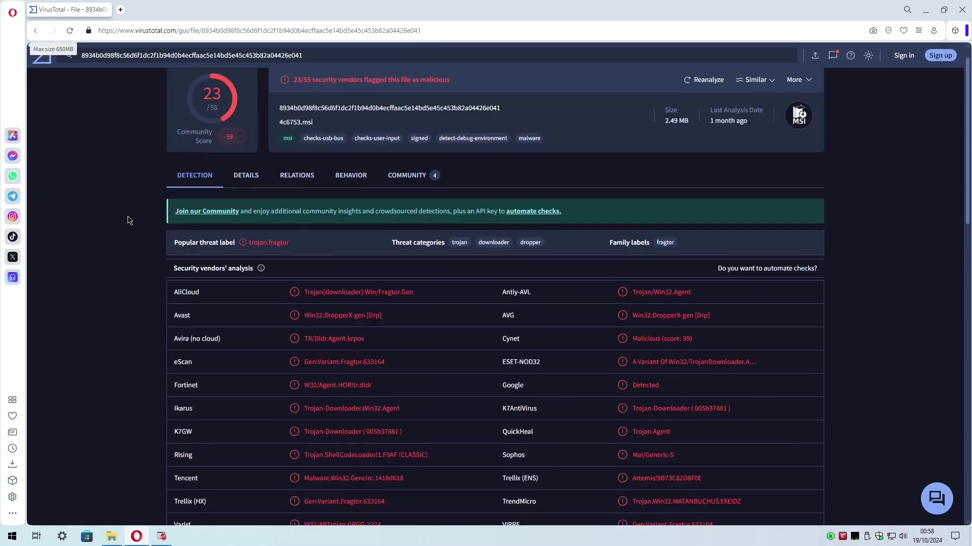
Scan the samples from two more subfolders of ARQUIVOS FOFINHOS E CONFIAVEIS.
left_click(35, 31)
left_click(493, 311)
left_click(253, 49)
double_click(253, 187)
double_click(260, 95)
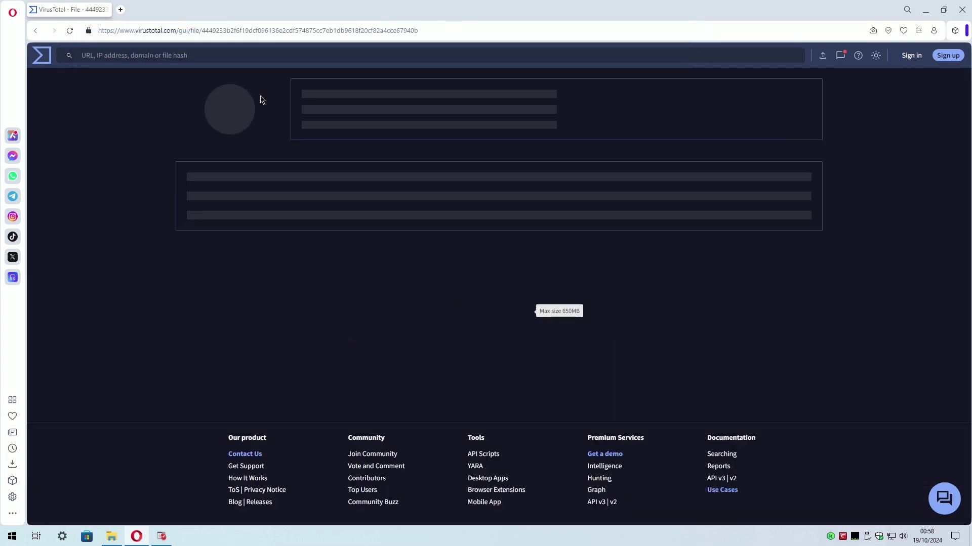
left_click(35, 31)
left_click(493, 311)
left_click(253, 48)
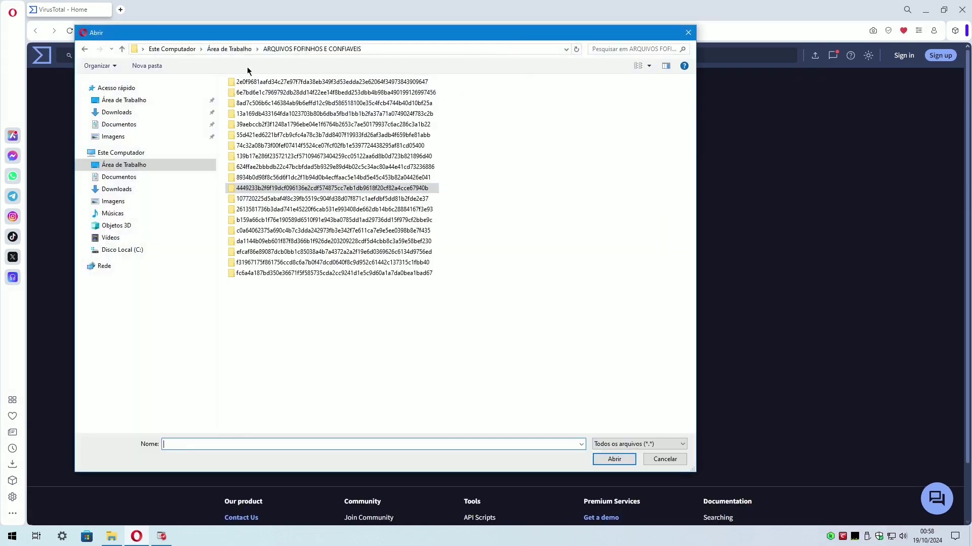
double_click(253, 187)
double_click(256, 94)
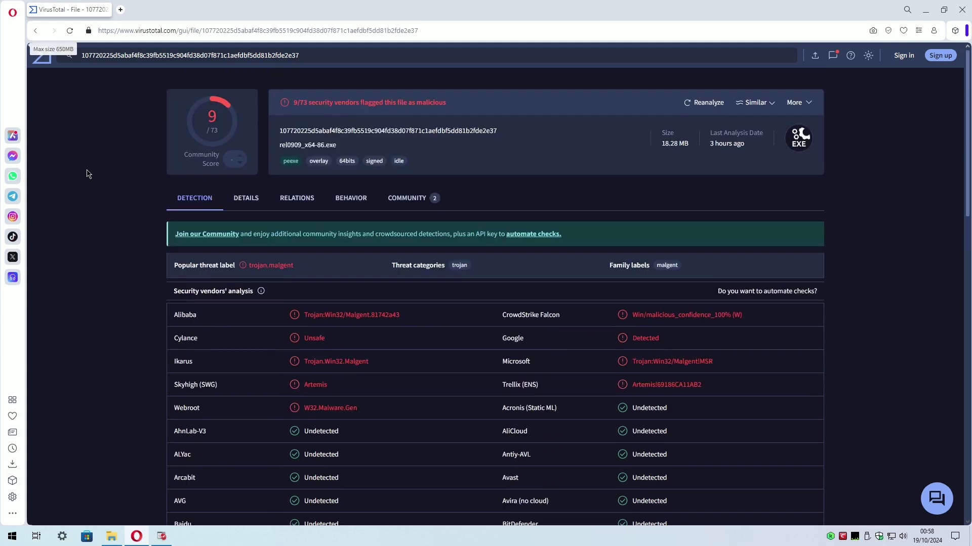
Scan two more samples and review their vendor detection counts.
left_click(35, 31)
left_click(493, 311)
double_click(257, 94)
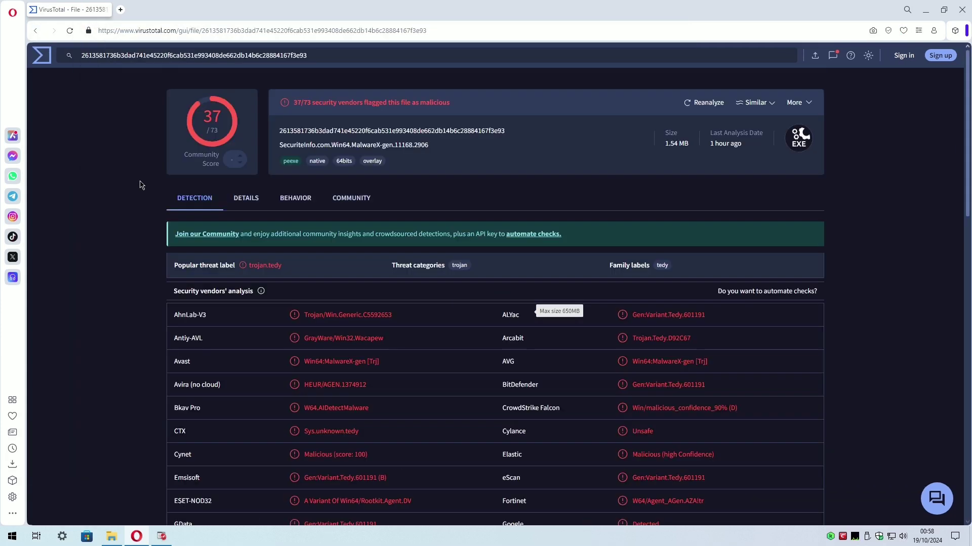
scroll(118, 179, "down", 10)
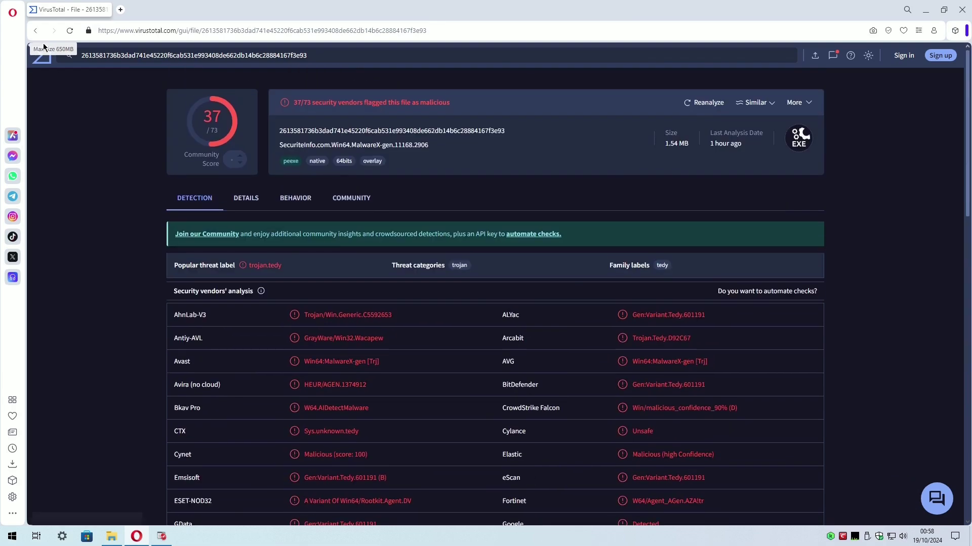
left_click(35, 31)
left_click(494, 308)
double_click(251, 93)
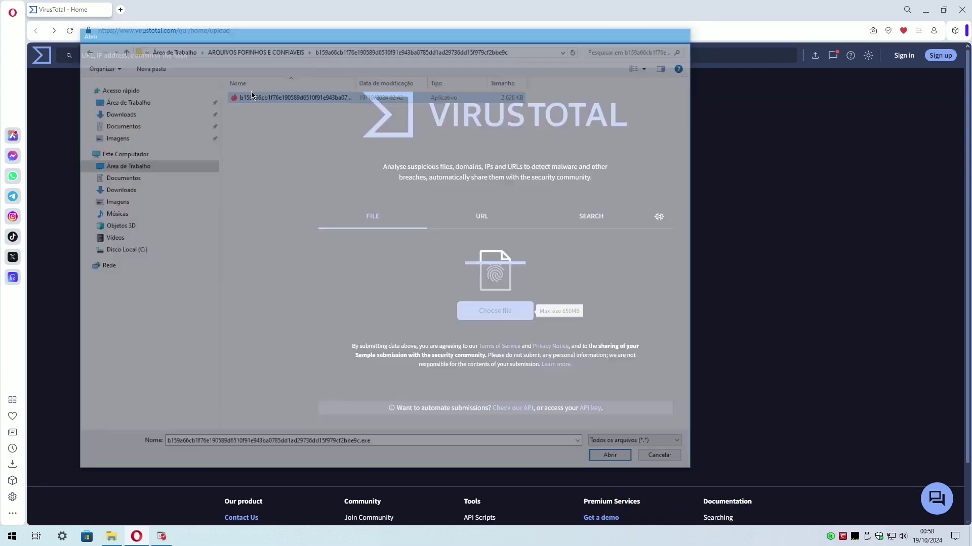
scroll(117, 169, "down", 10)
scroll(106, 175, "up", 10)
Scan Example.exe and review its detection report.
left_click(35, 30)
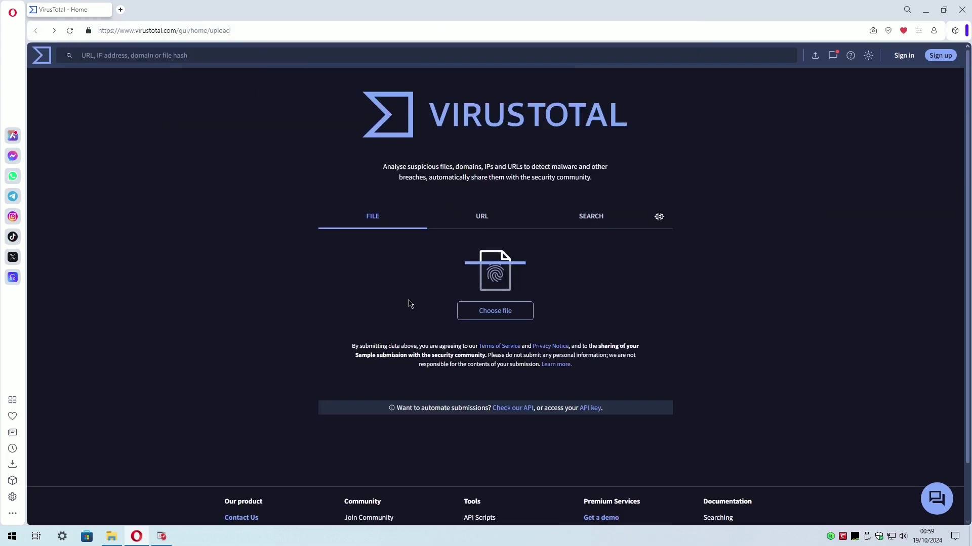
left_click(495, 308)
double_click(251, 94)
scroll(121, 197, "down", 5)
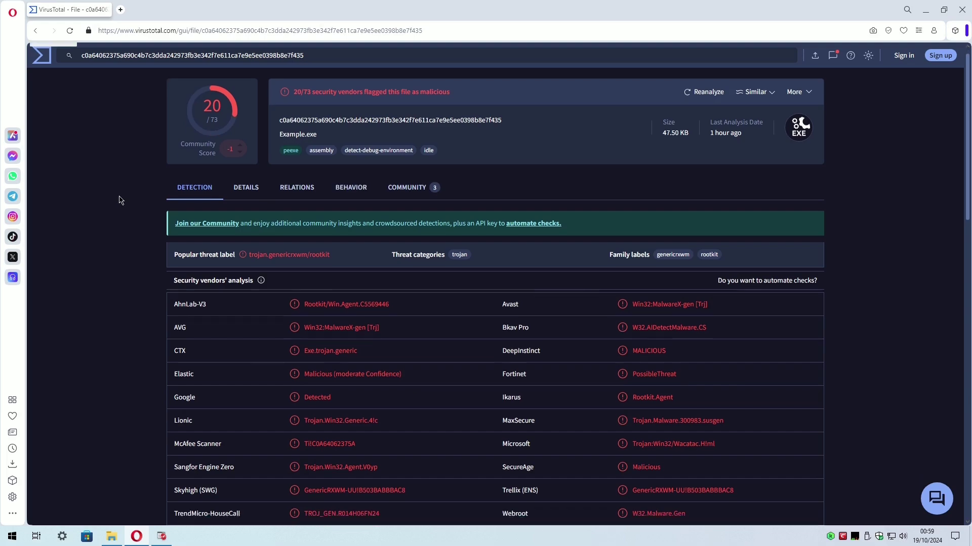
scroll(123, 197, "up", 5)
Scan the script sample and the sample after it.
left_click(35, 31)
left_click(495, 308)
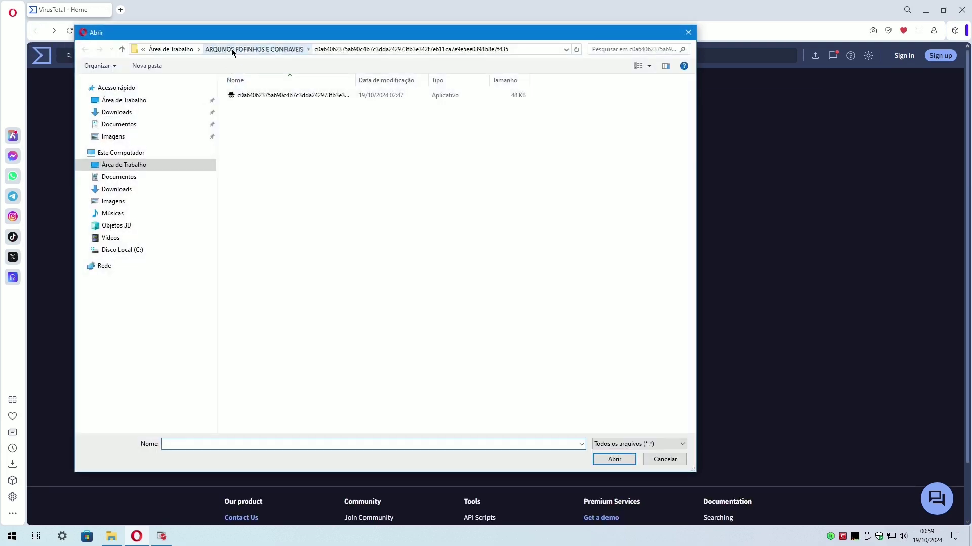
double_click(253, 95)
scroll(123, 180, "down", 5)
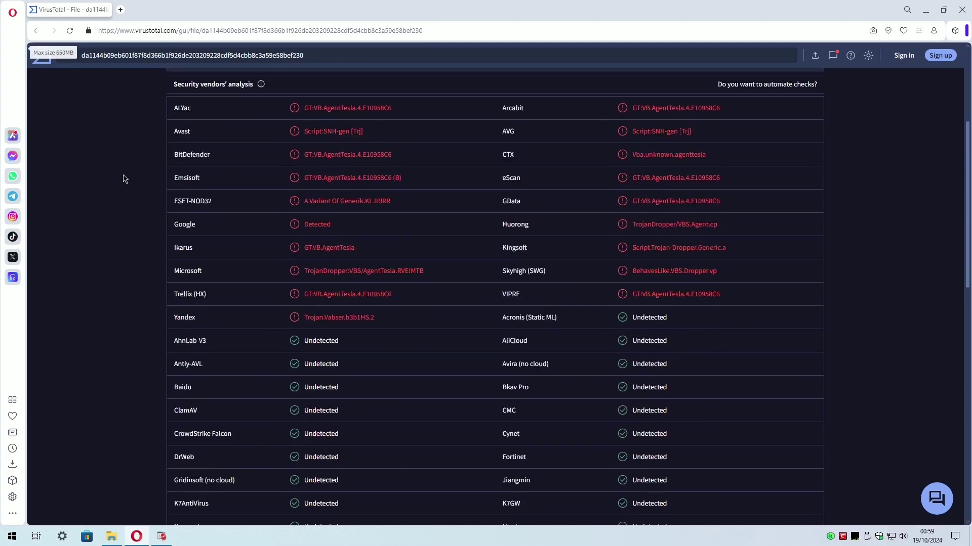
scroll(123, 179, "up", 1)
scroll(123, 179, "up", 4)
left_click(35, 30)
left_click(494, 308)
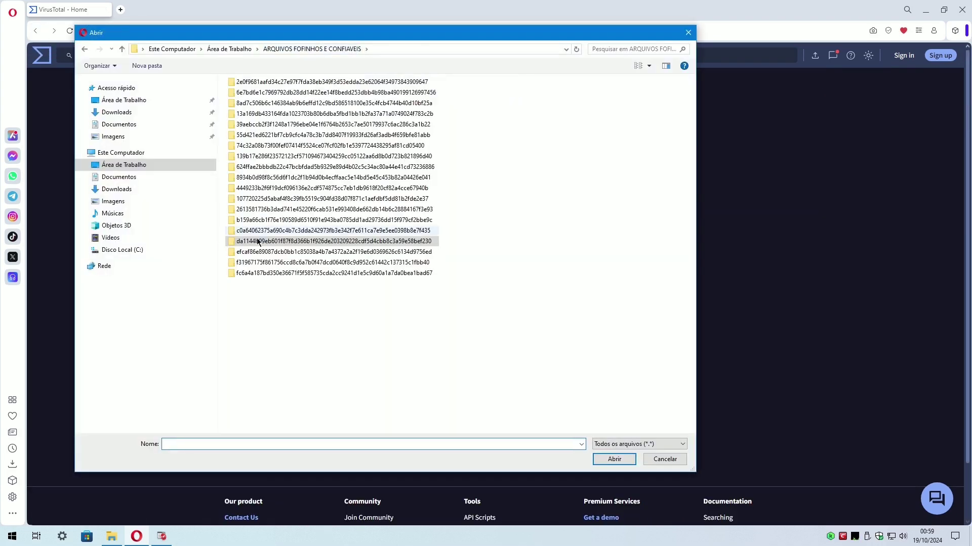
double_click(253, 95)
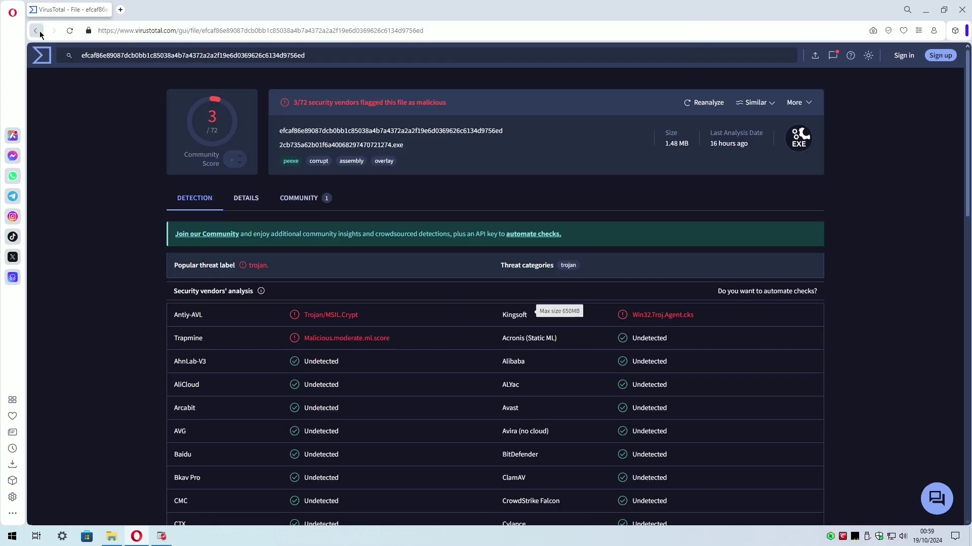
Scan the sample inside the next subfolder and review its report.
left_click(35, 30)
left_click(495, 310)
double_click(314, 249)
double_click(264, 97)
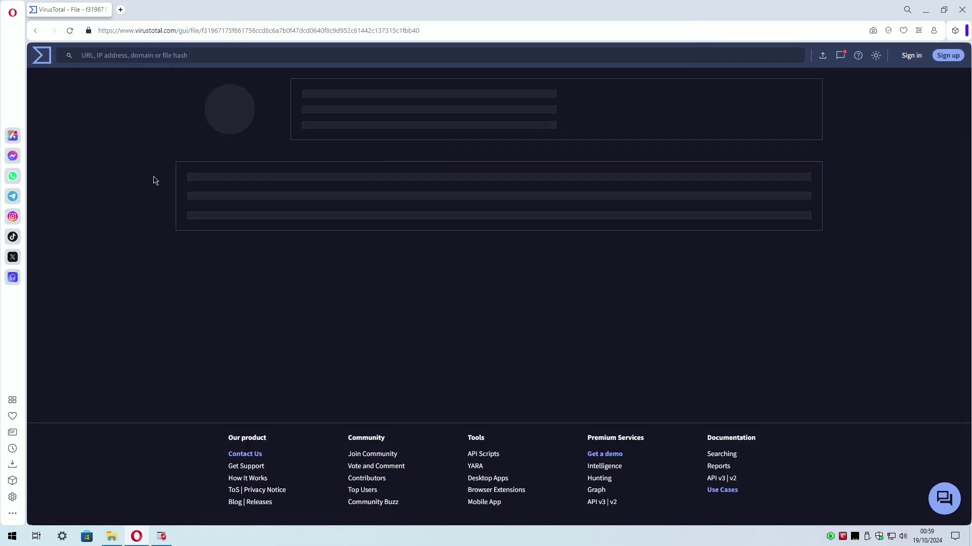
scroll(124, 200, "down", 5)
scroll(123, 199, "up", 5)
Scan M-Loader.exe, flagged by 20/73 vendors, then close the browser.
left_click(35, 30)
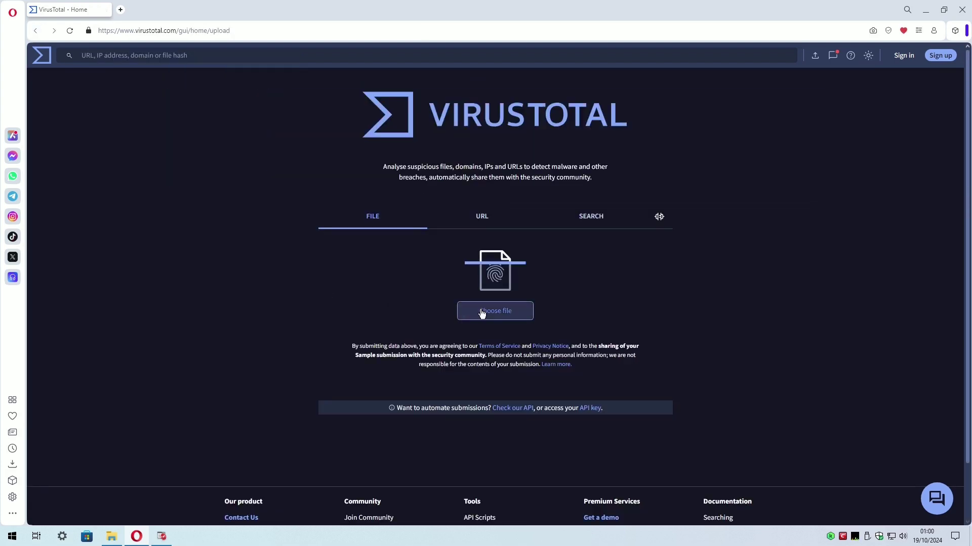
left_click(482, 313)
double_click(313, 258)
double_click(273, 96)
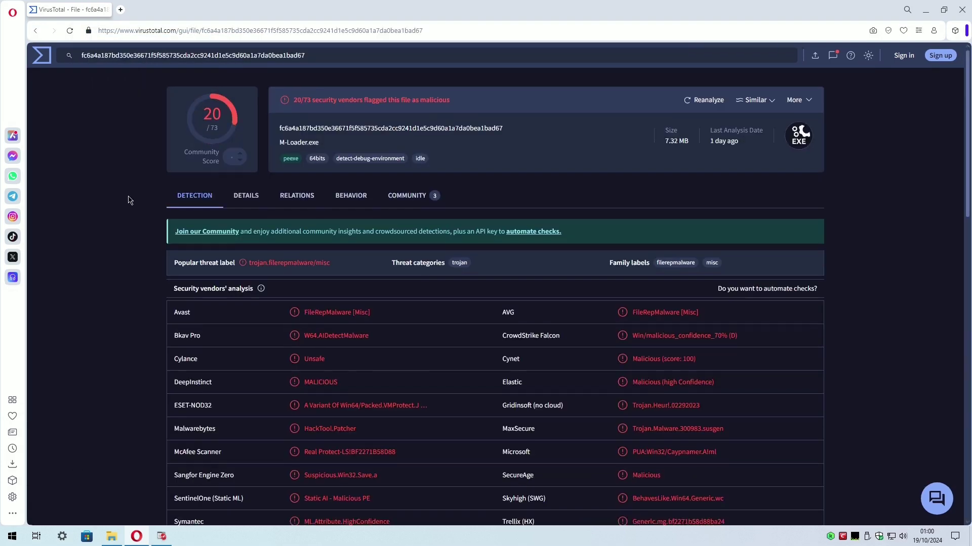
scroll(130, 199, "down", 5)
scroll(130, 200, "up", 5)
left_click(36, 31)
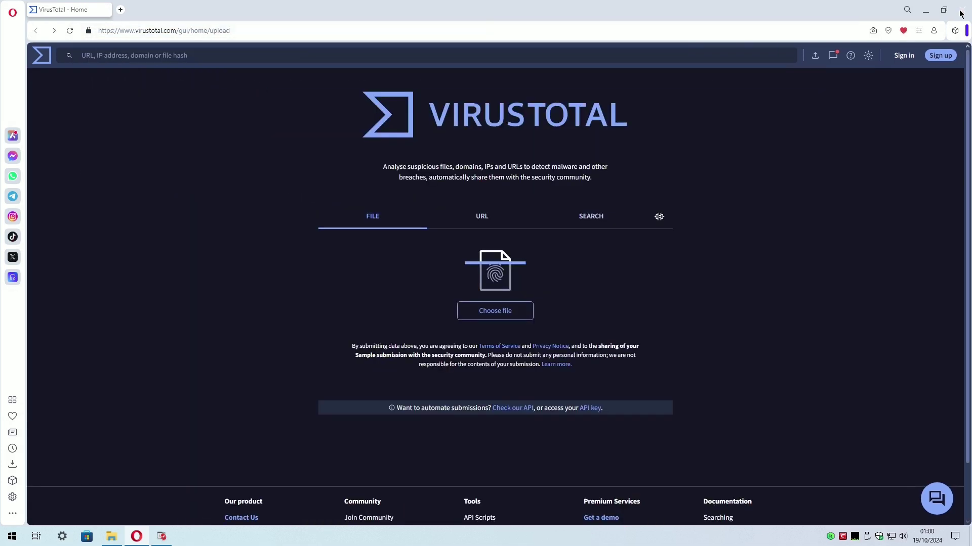
left_click(960, 11)
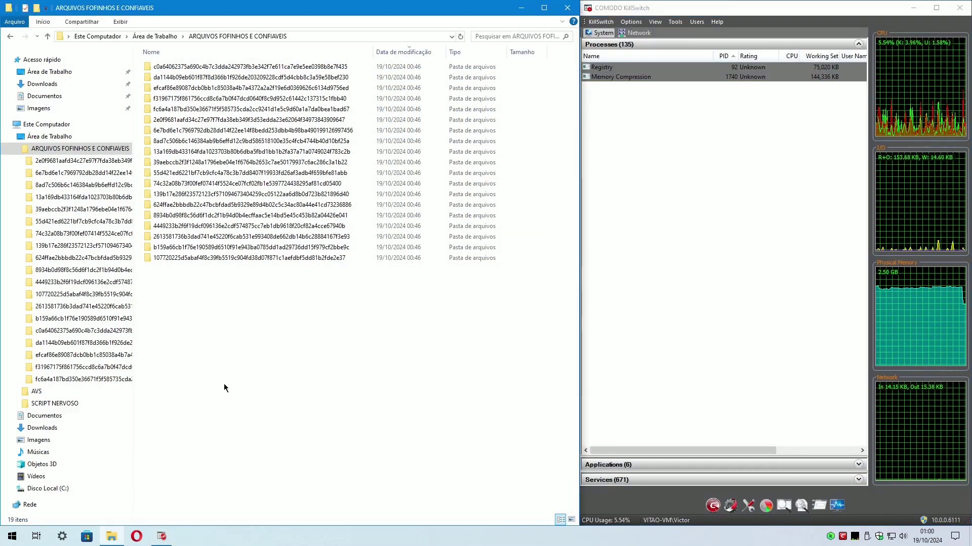
Run the first two sample executables and dismiss their errors, including the Java Runtime message.
left_click(67, 163)
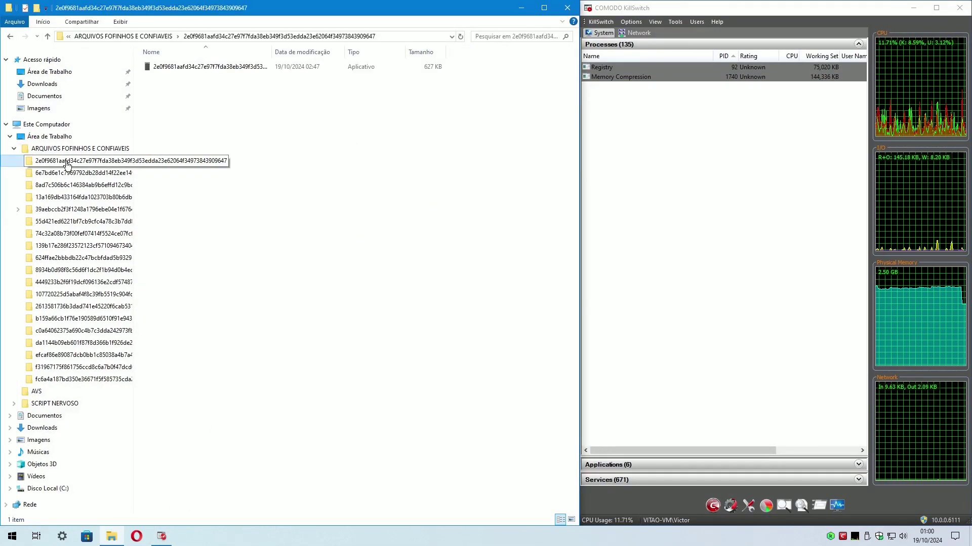
double_click(172, 67)
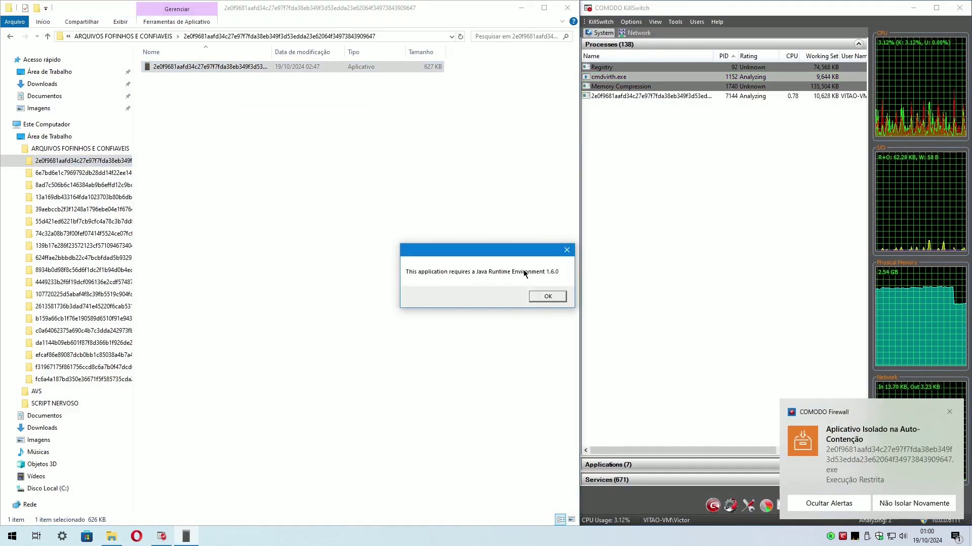
left_click(547, 296)
left_click(81, 173)
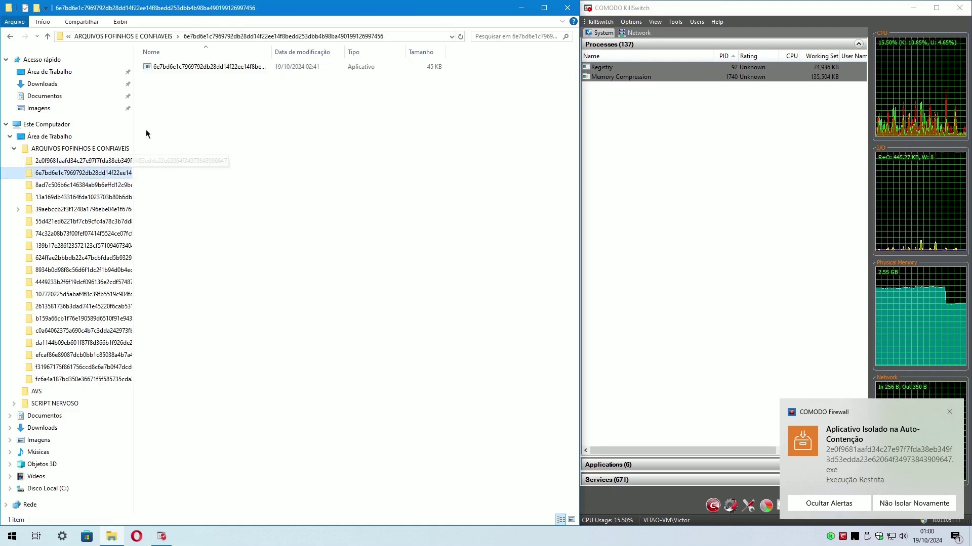
double_click(205, 67)
left_click(600, 276)
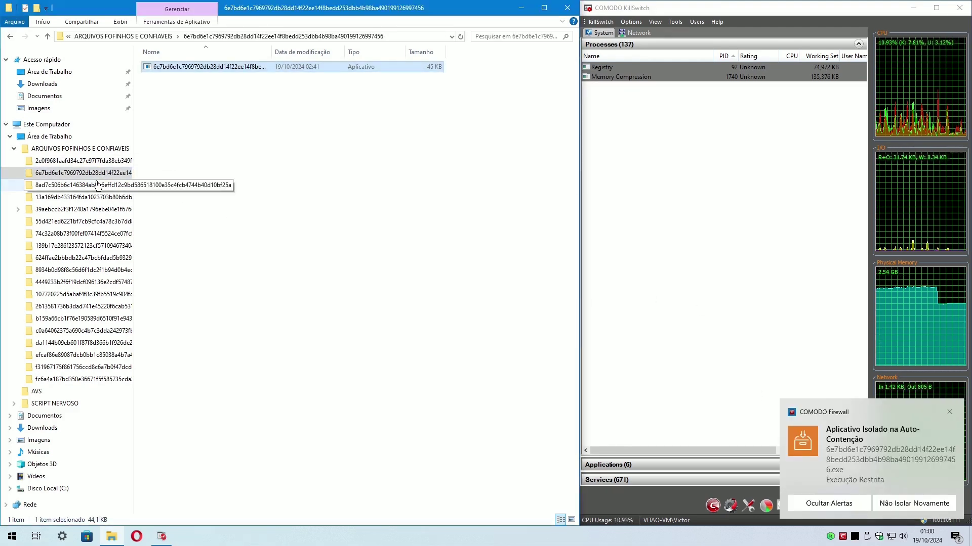
Run the third and fourth samples, widen the Name column, and bring up COMODO Firewall.
left_click(81, 184)
double_click(209, 67)
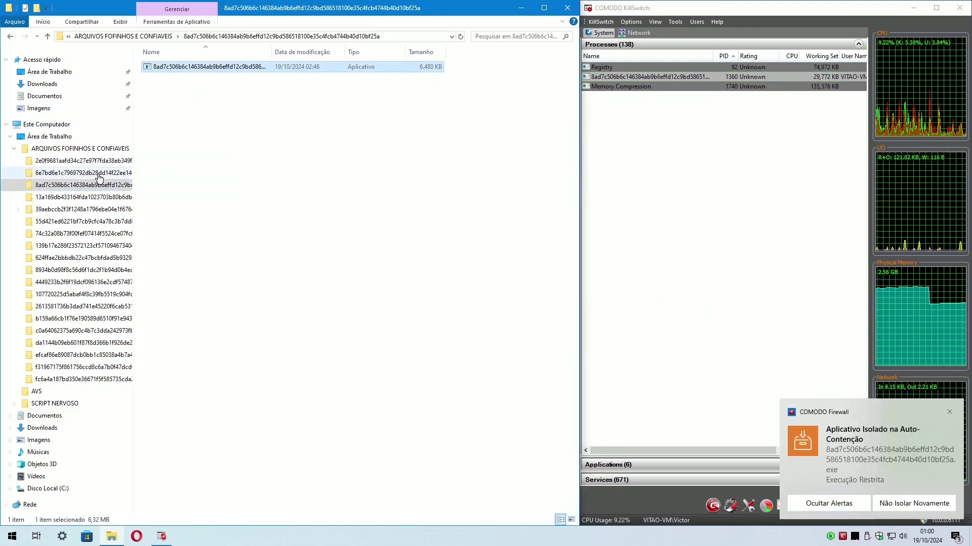
left_click(83, 197)
double_click(202, 67)
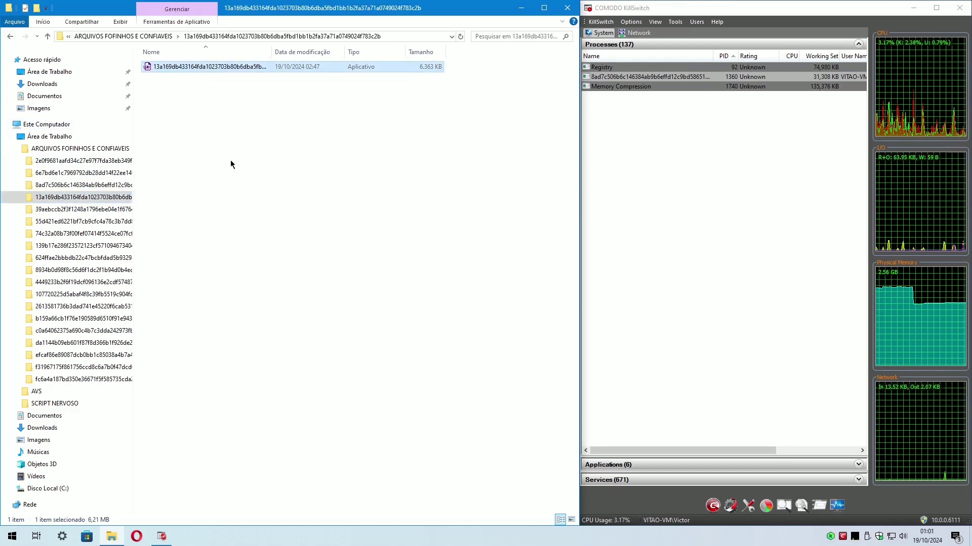
left_click_drag(272, 51, 370, 51)
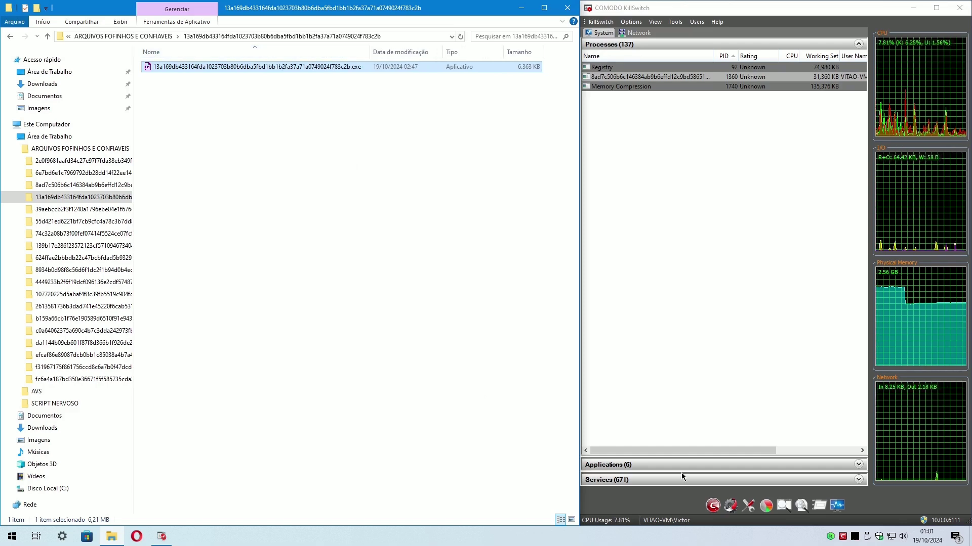
double_click(842, 536)
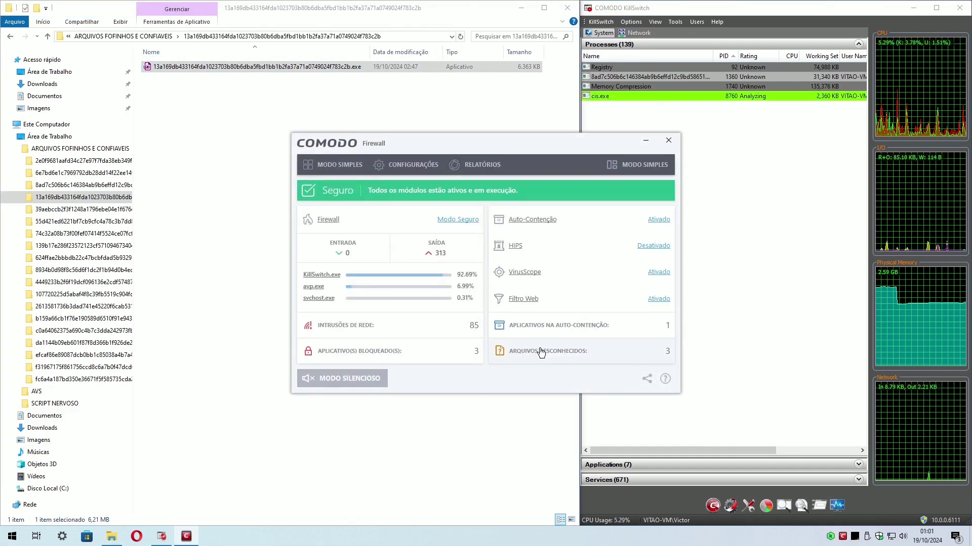
Review COMODO's list of unknown files, then close it.
left_click(541, 352)
left_click_drag(487, 225, 676, 224)
left_click_drag(545, 401, 624, 389)
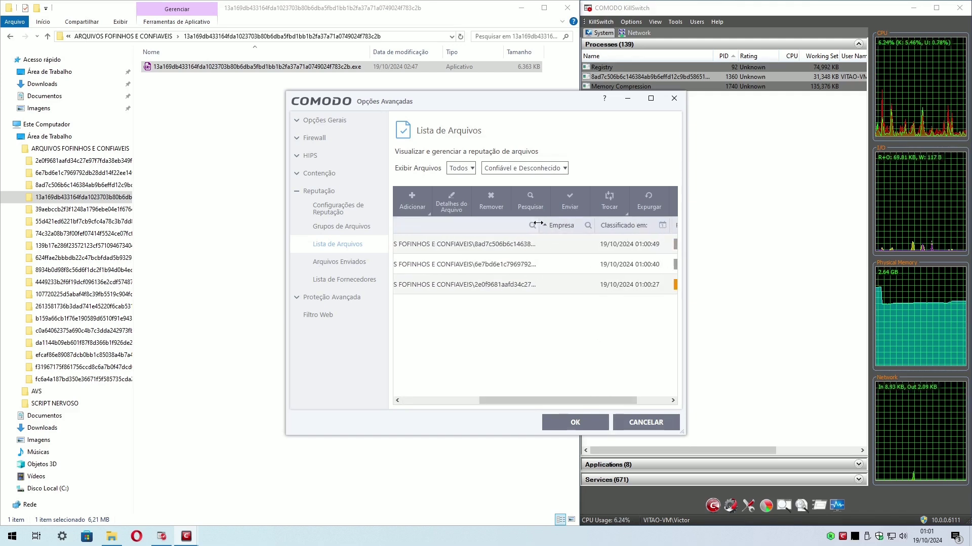
left_click_drag(719, 258, 620, 367)
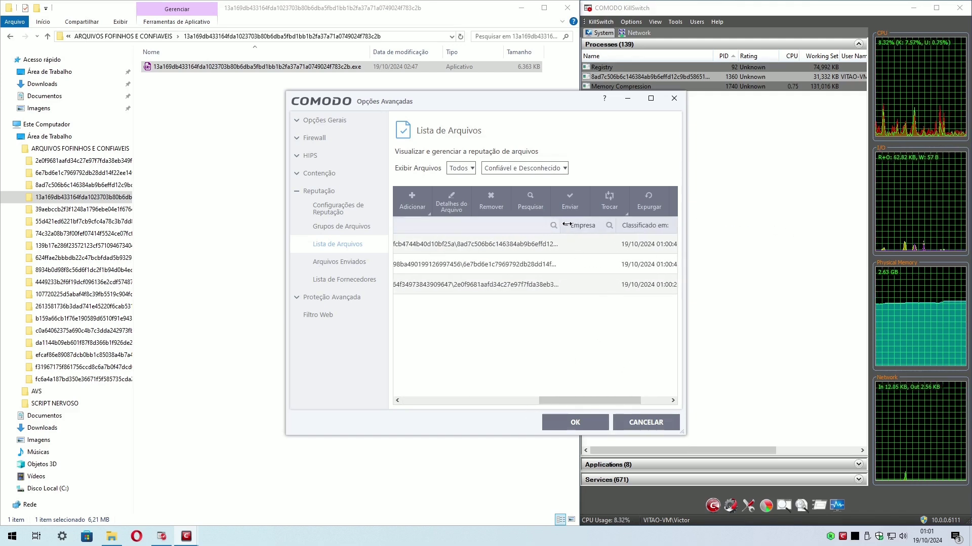
left_click_drag(481, 223, 535, 225)
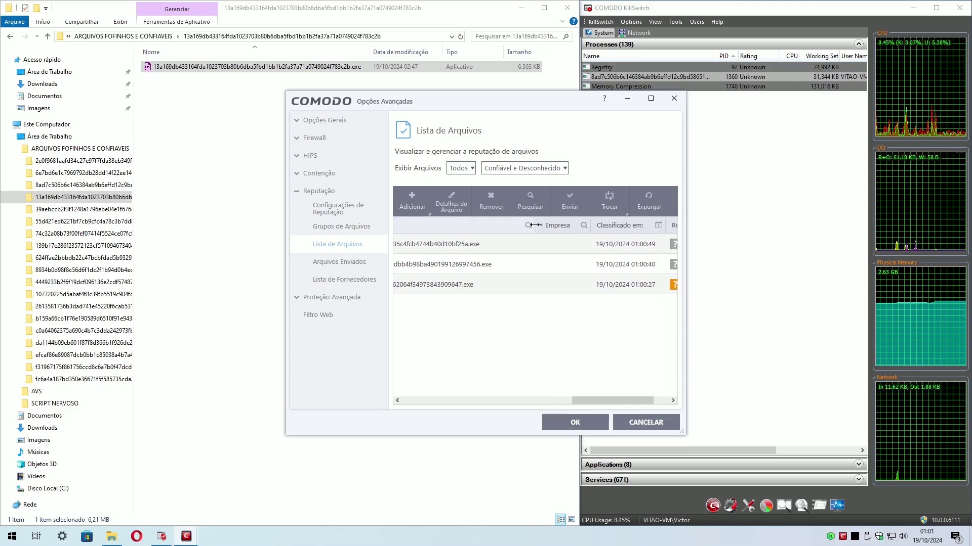
left_click(669, 101)
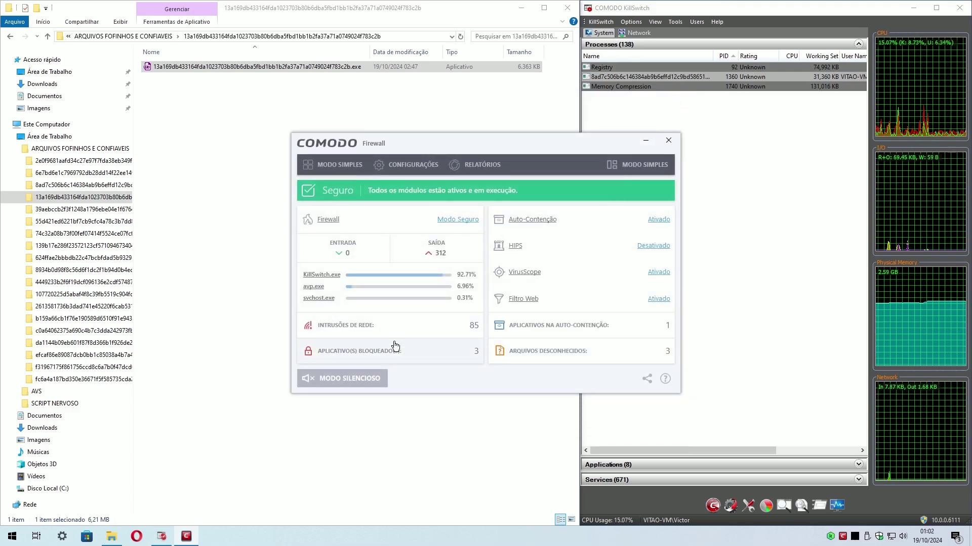
Check the active processes list for the contained sample, then close it and COMODO.
left_click(393, 344)
double_click(407, 174)
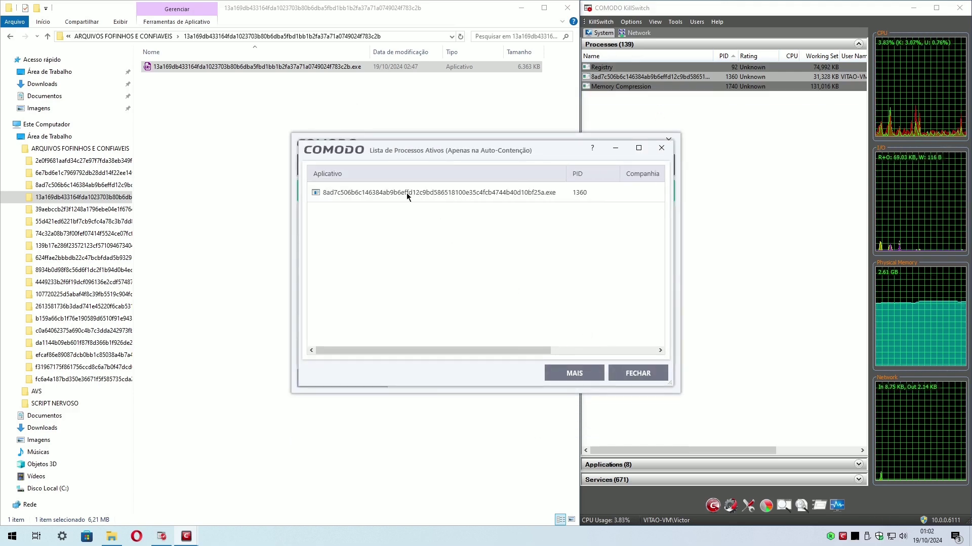
left_click(661, 148)
left_click(645, 143)
Run the current sample inside the COMODO container, then move to the next sample folder.
right_click(227, 67)
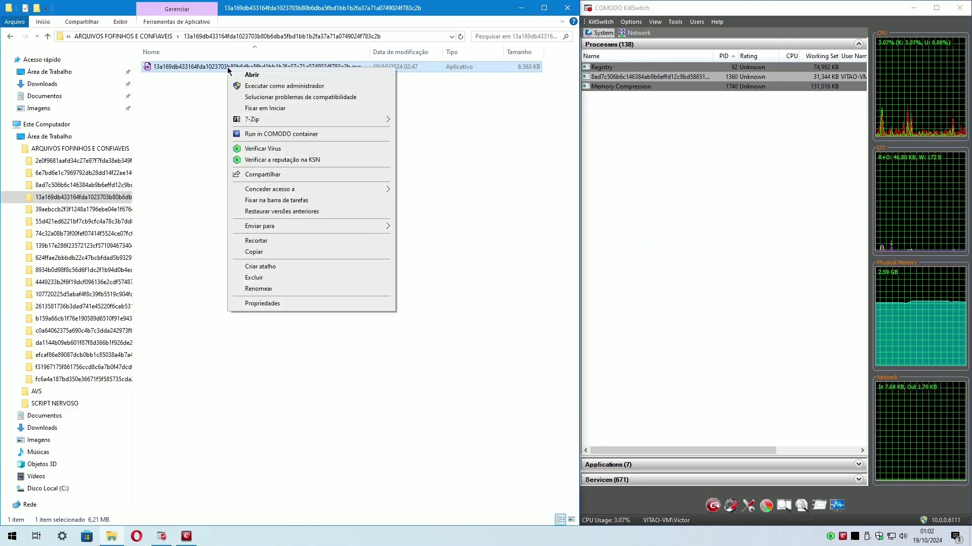
left_click(263, 135)
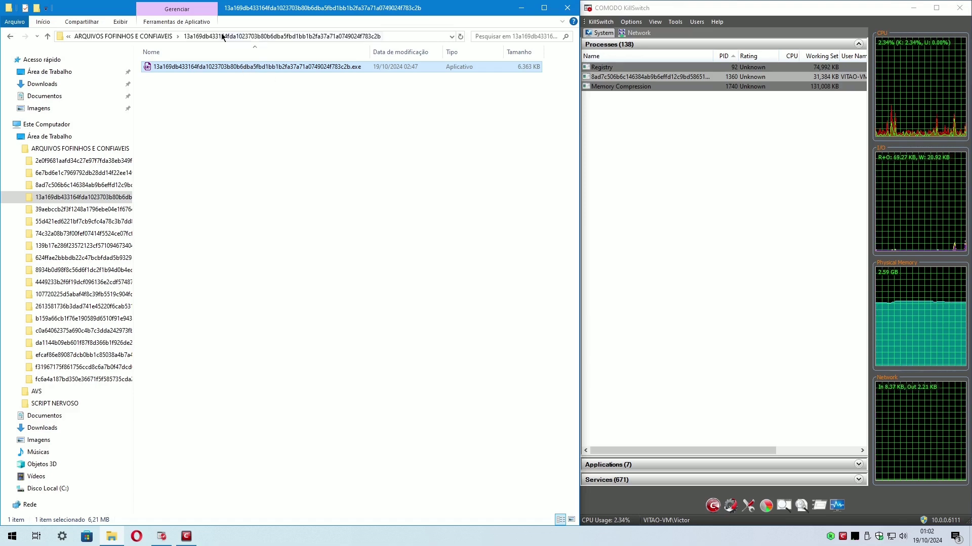
left_click(75, 209)
Extract the zip into six files here and have Kaspersky scan them, finding no threats.
double_click(207, 66)
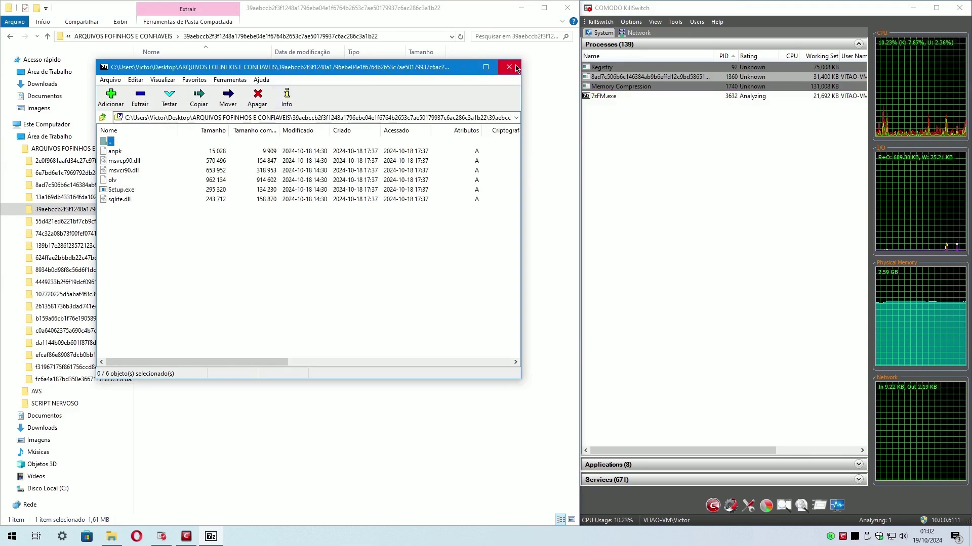
right_click(231, 66)
mouse_move(304, 85)
left_click(388, 110)
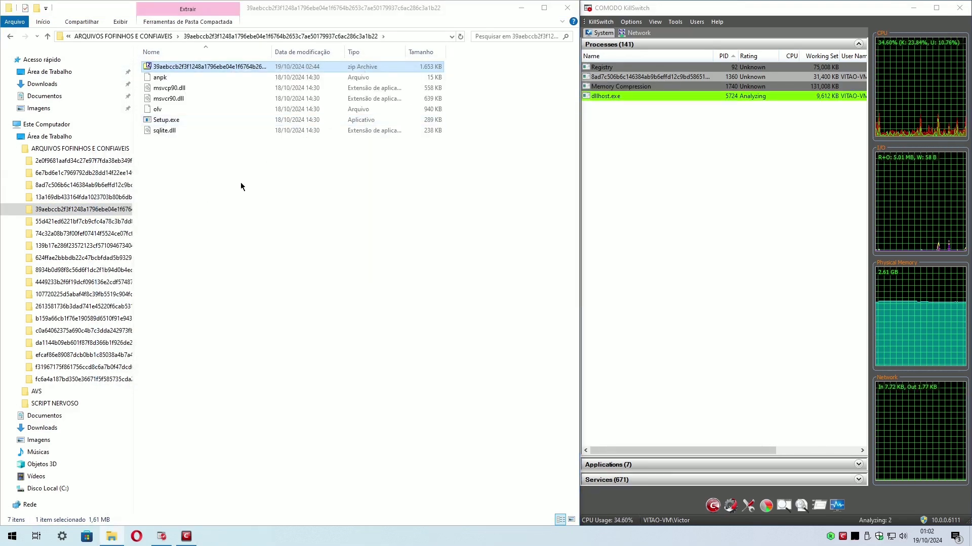
left_click_drag(241, 182, 162, 81)
right_click(162, 81)
left_click(197, 100)
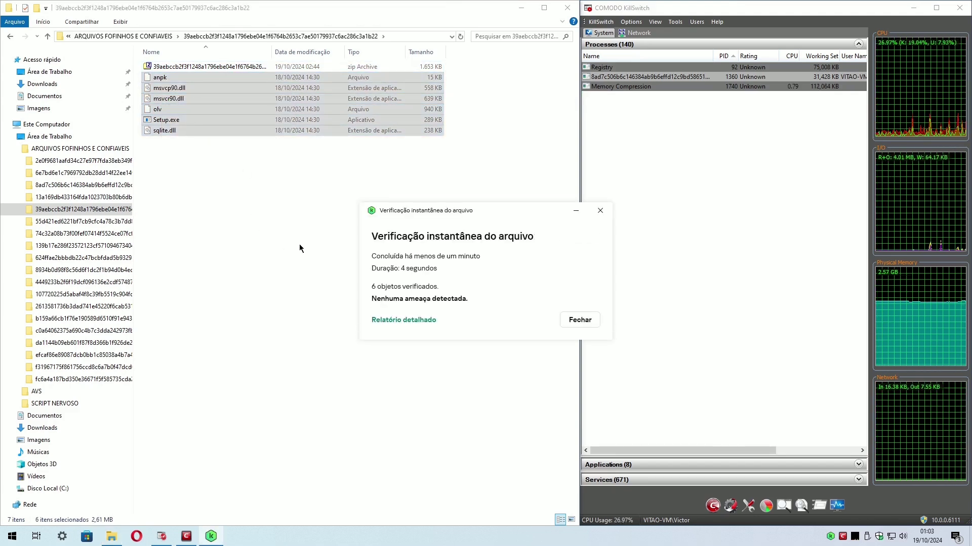
left_click(579, 319)
Launch Setup.exe twice, dismiss its error message, and open the next sample folder.
double_click(167, 120)
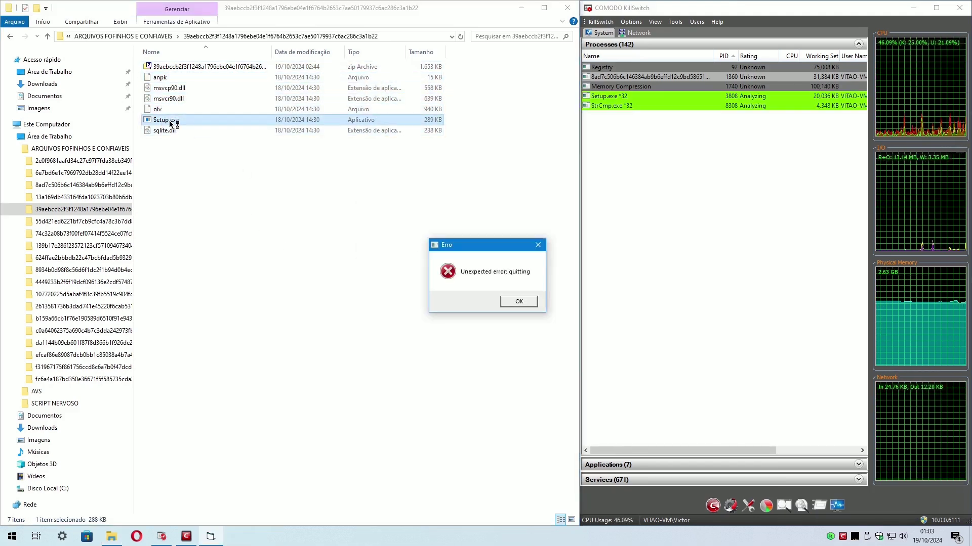
double_click(174, 121)
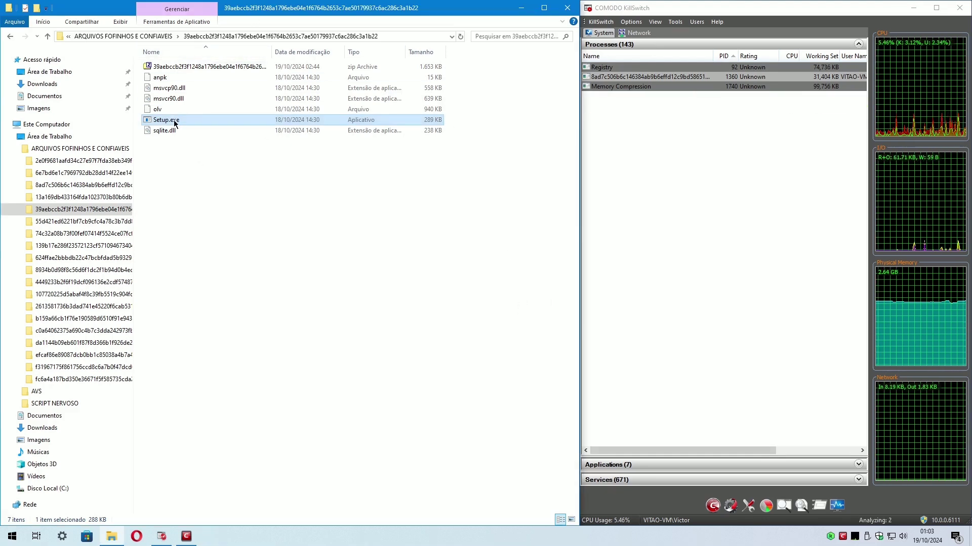
left_click(519, 301)
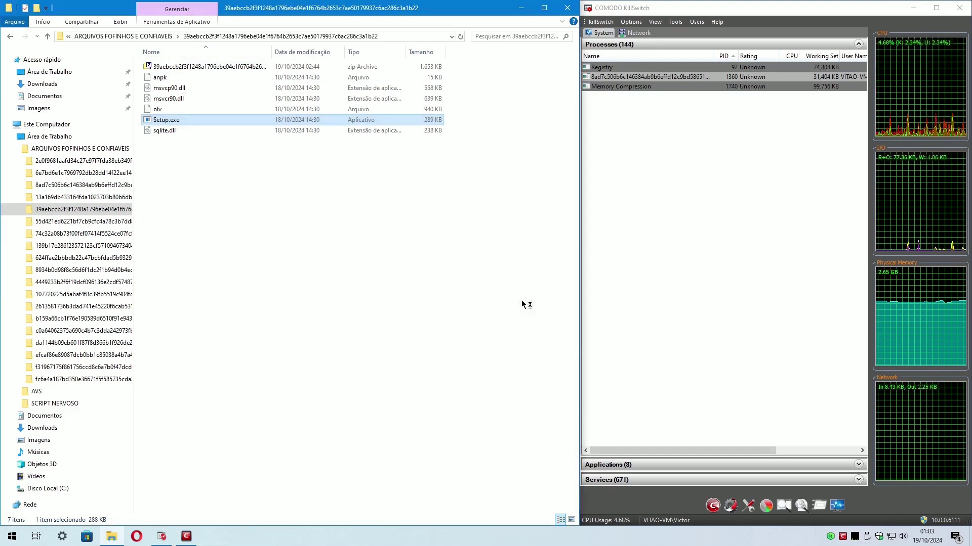
left_click(91, 222)
left_click(234, 67)
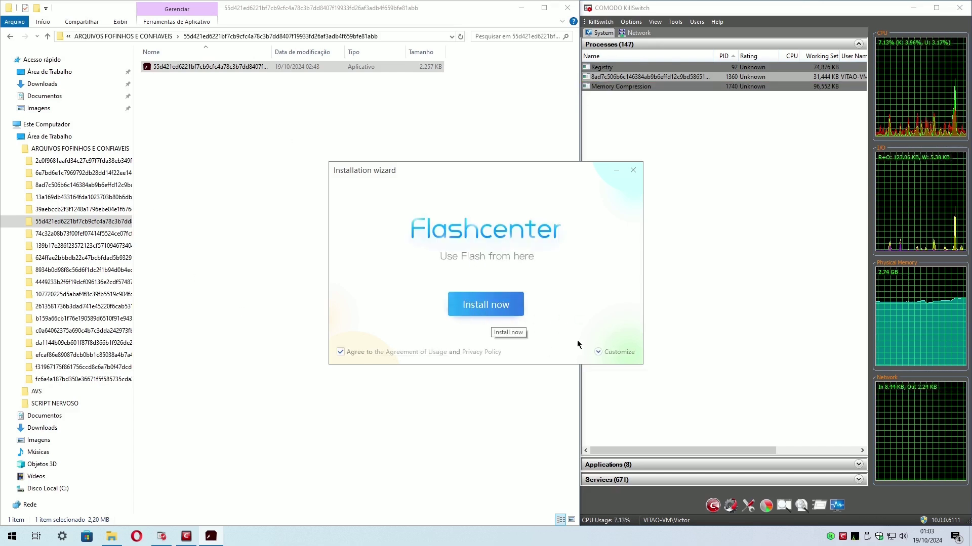
Start the Flashcenter installation, then launch the next folder's sample and dismiss its error.
left_click(614, 352)
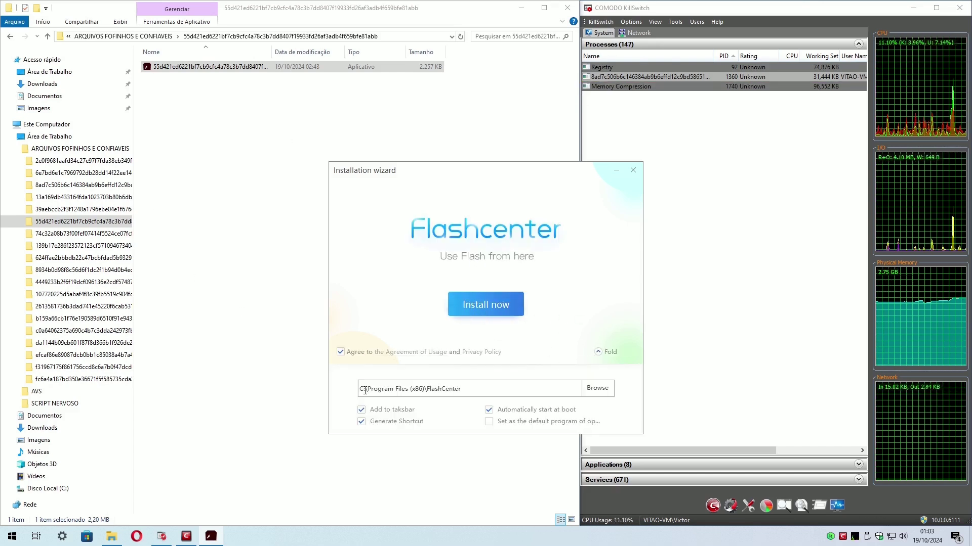
left_click(485, 308)
key("Down")
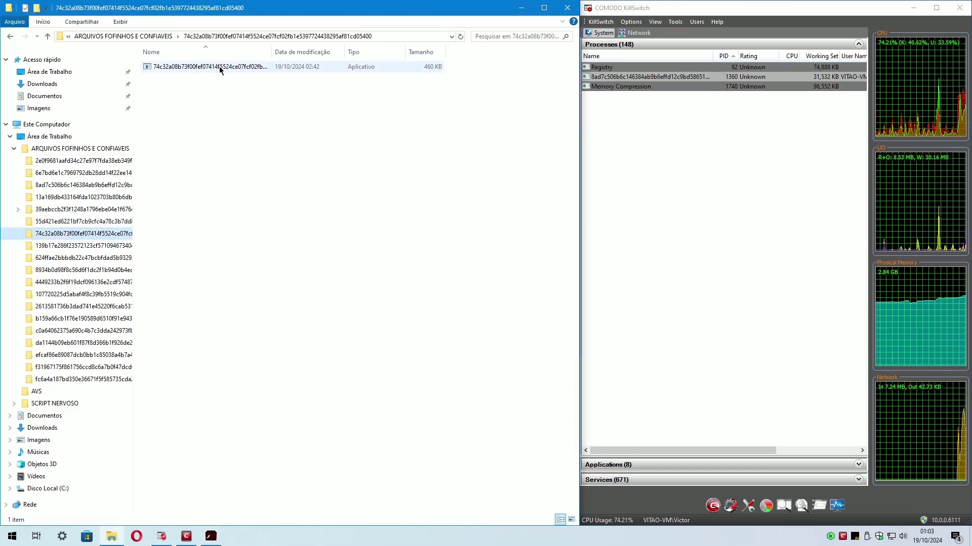
double_click(220, 70)
left_click(605, 275)
Launch the following sample twice, closing both cannot-run messages, and bring back the Flash Player installer.
key("Down")
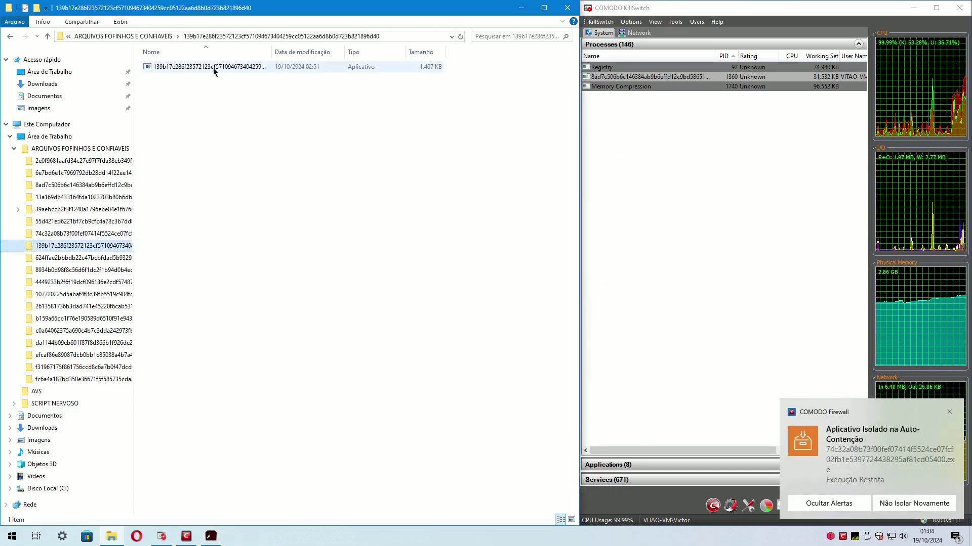
double_click(214, 71)
key("Return")
double_click(297, 70)
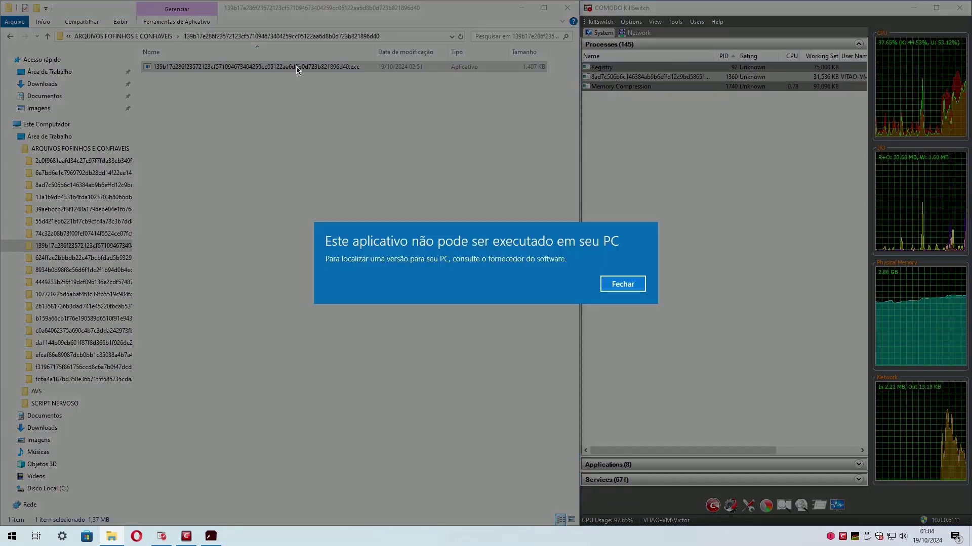
left_click(620, 286)
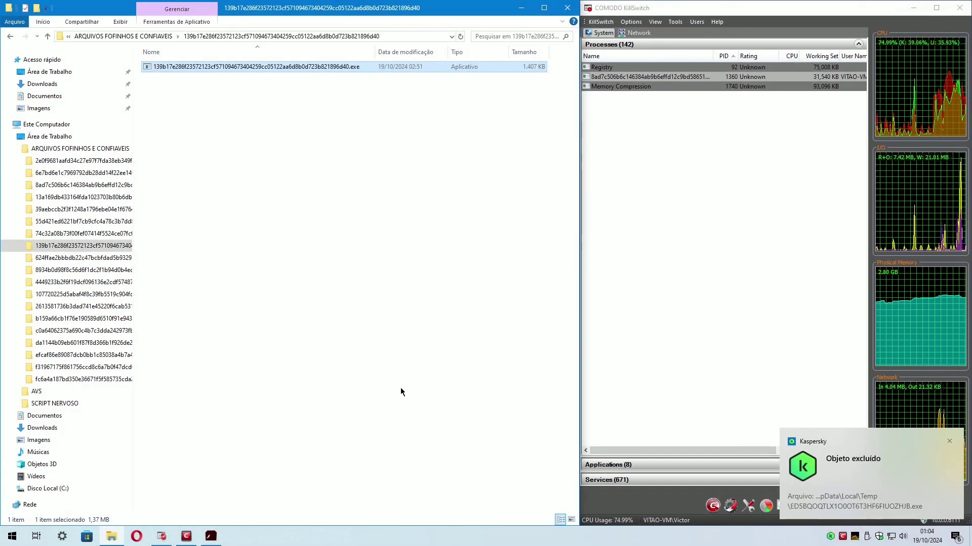
left_click(216, 537)
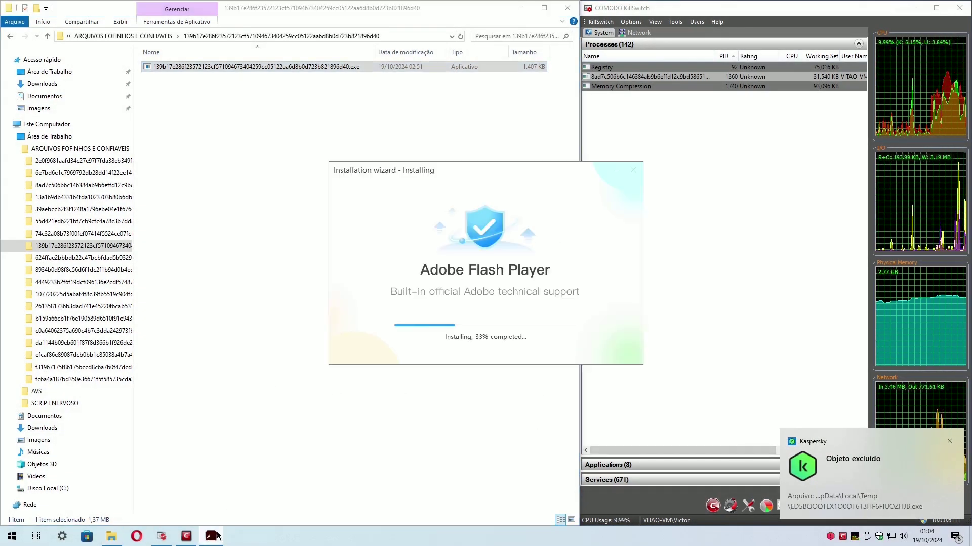
Run the 624ffae… sample under auto-containment after Kaspersky's deletion notices, then launch the 8934b0d… installer.
left_click(76, 257)
double_click(215, 66)
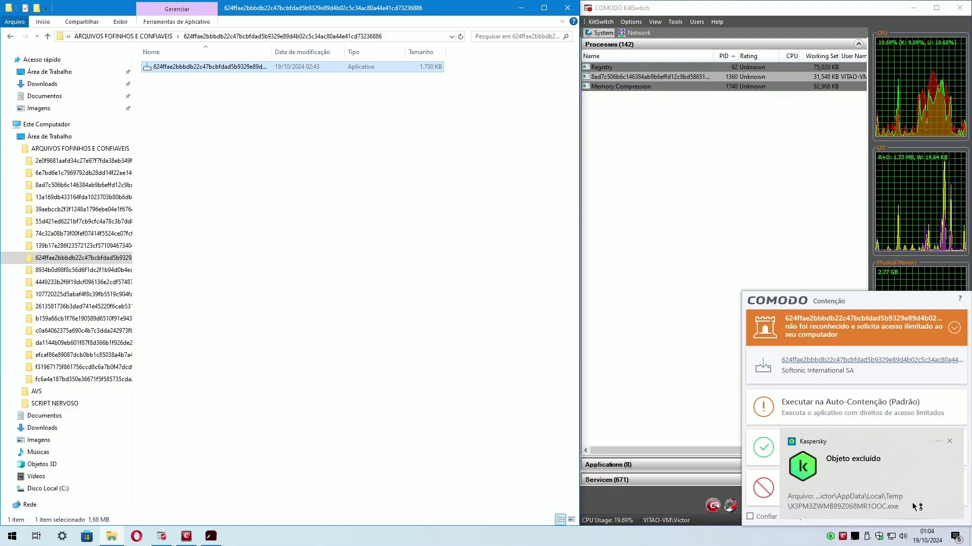
left_click(951, 444)
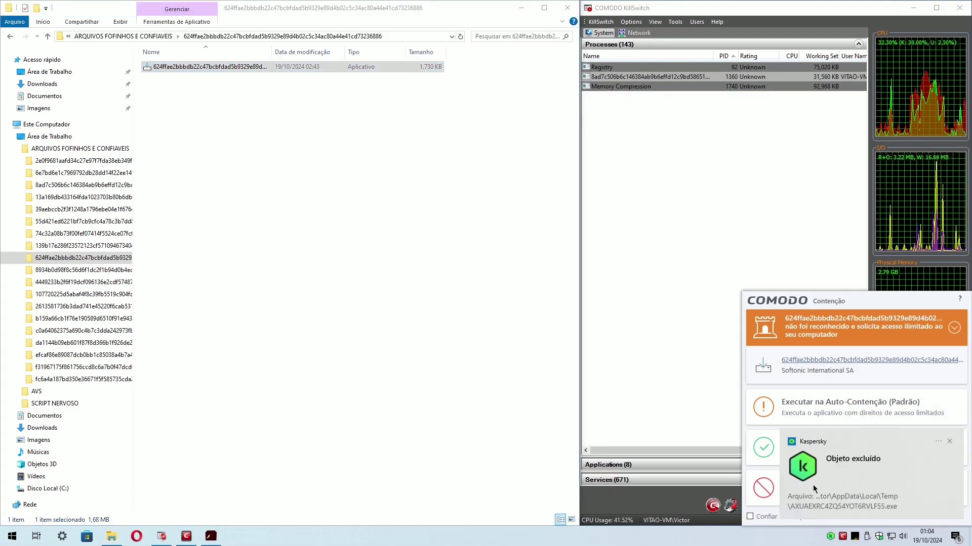
left_click(950, 442)
left_click(848, 410)
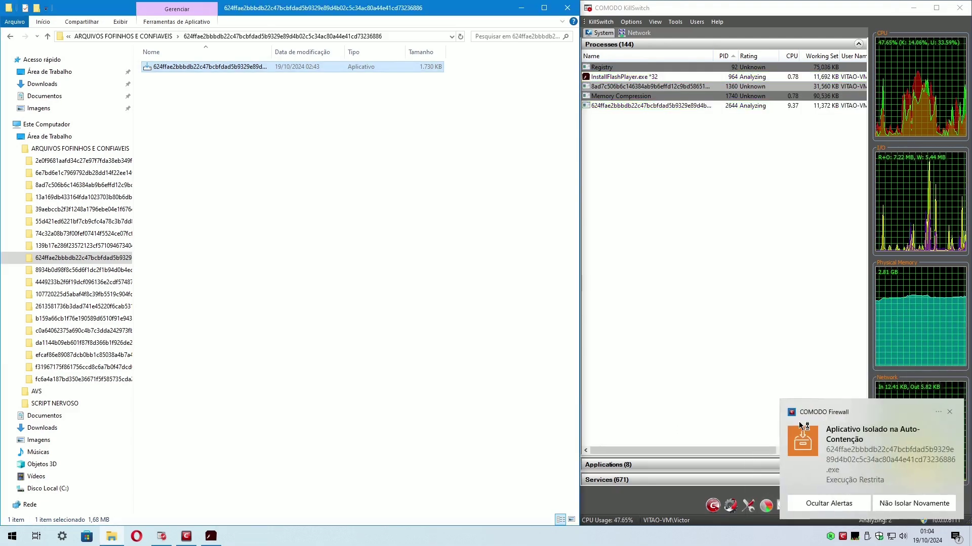
left_click(130, 274)
double_click(199, 68)
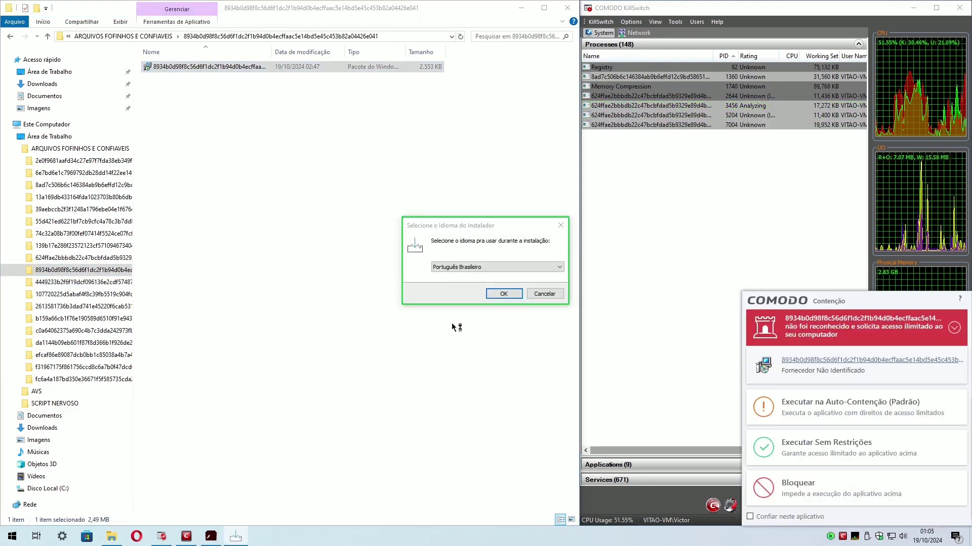
Run the installer package auto-contained, cancel its language prompt, and dismiss the configuration error.
left_click(840, 411)
left_click(504, 293)
left_click(512, 296)
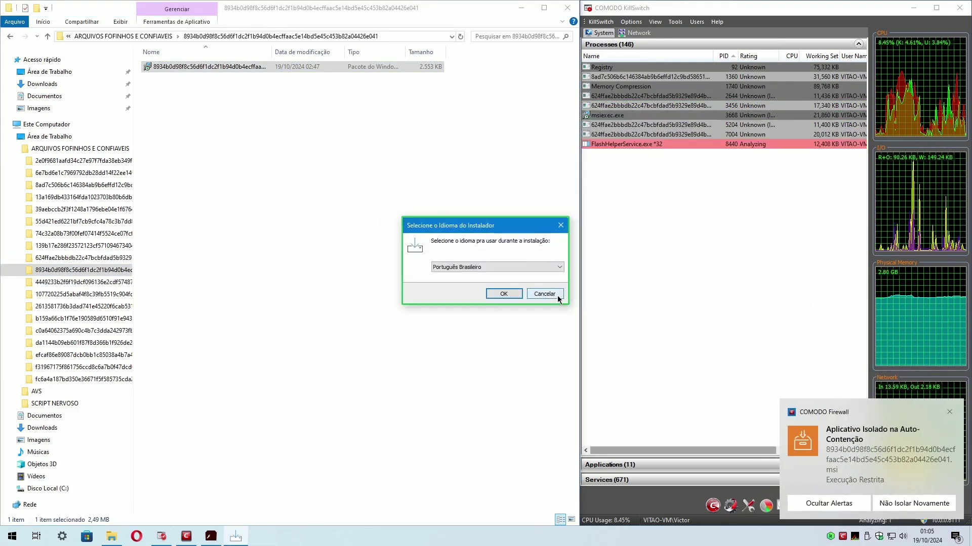
left_click(557, 294)
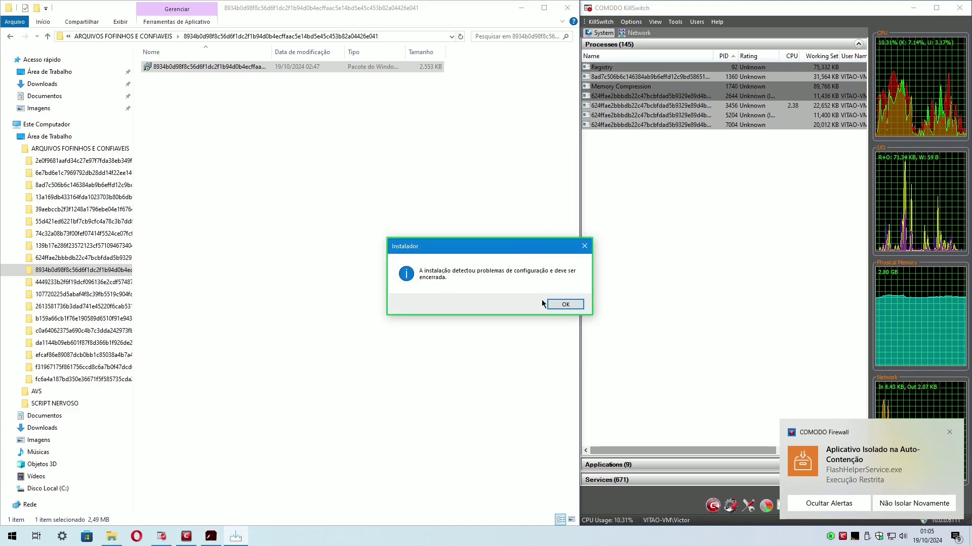
left_click(561, 304)
Launch the samples in the next three folders, auto-containing the first and dismissing a cannot-run error.
left_click(105, 285)
double_click(231, 67)
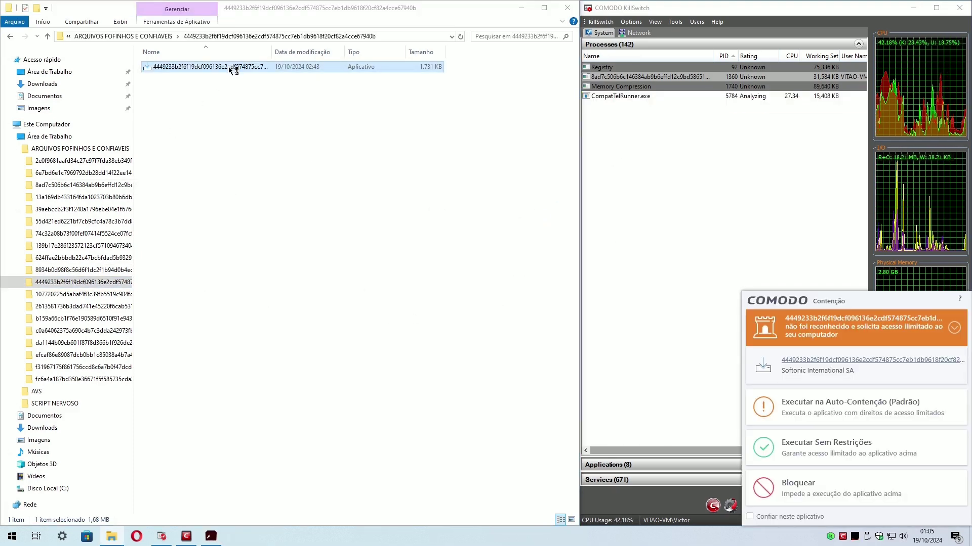
left_click(815, 403)
left_click(126, 293)
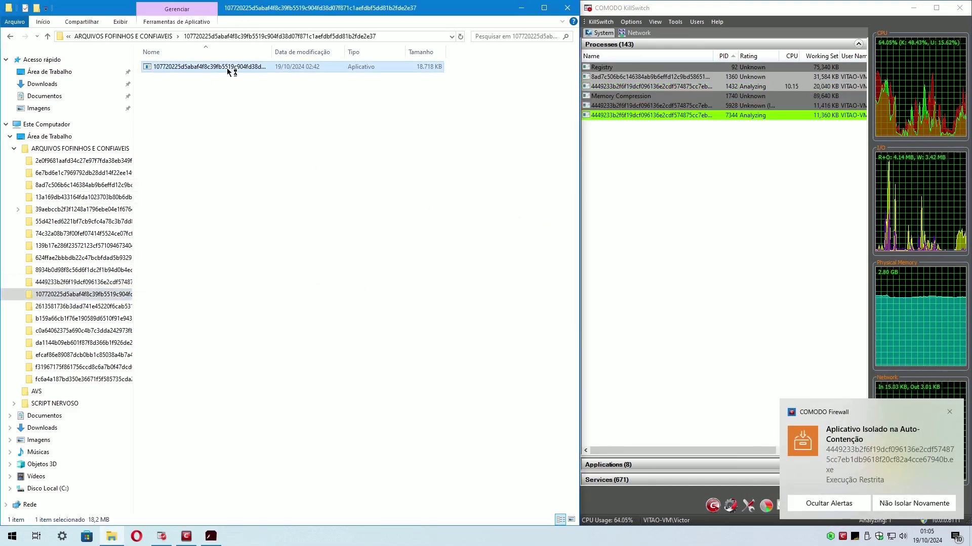
double_click(226, 67)
left_click(81, 307)
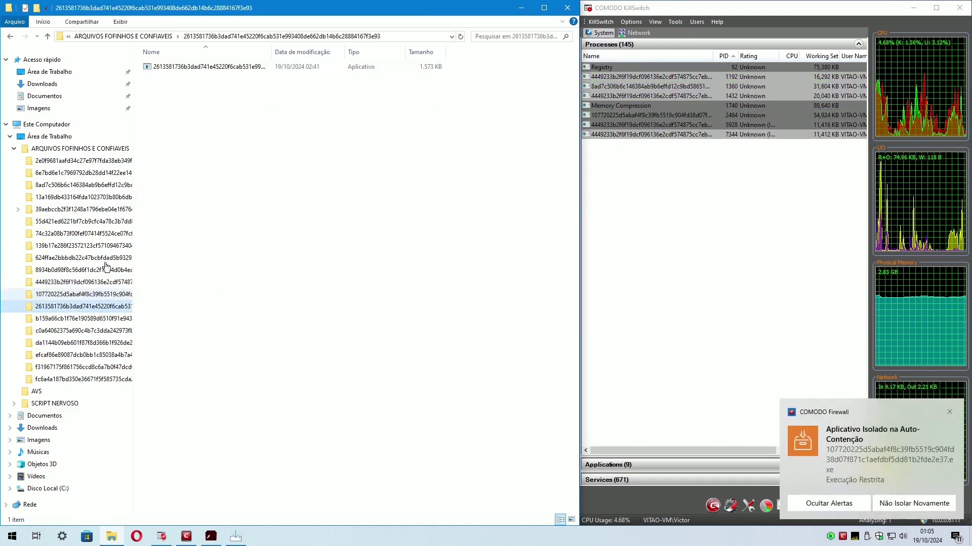
double_click(188, 66)
left_click(603, 279)
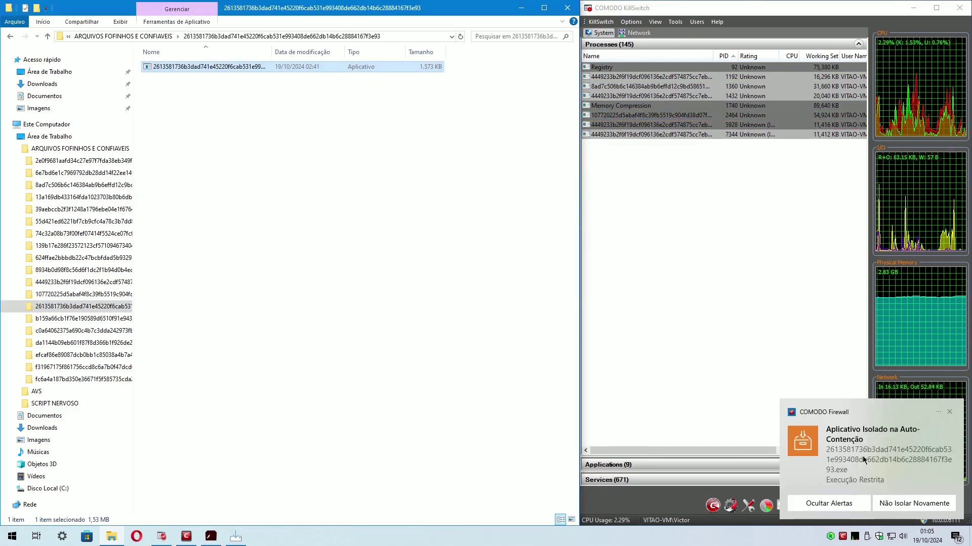
Launch the following samples, closing a sample's login window and dismissing its dialogs.
left_click(80, 319)
double_click(272, 52)
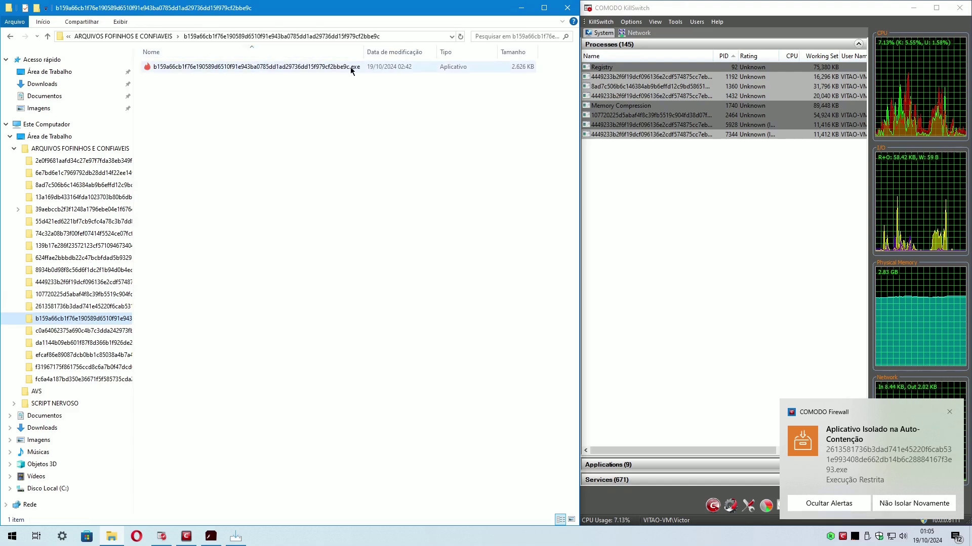
double_click(307, 66)
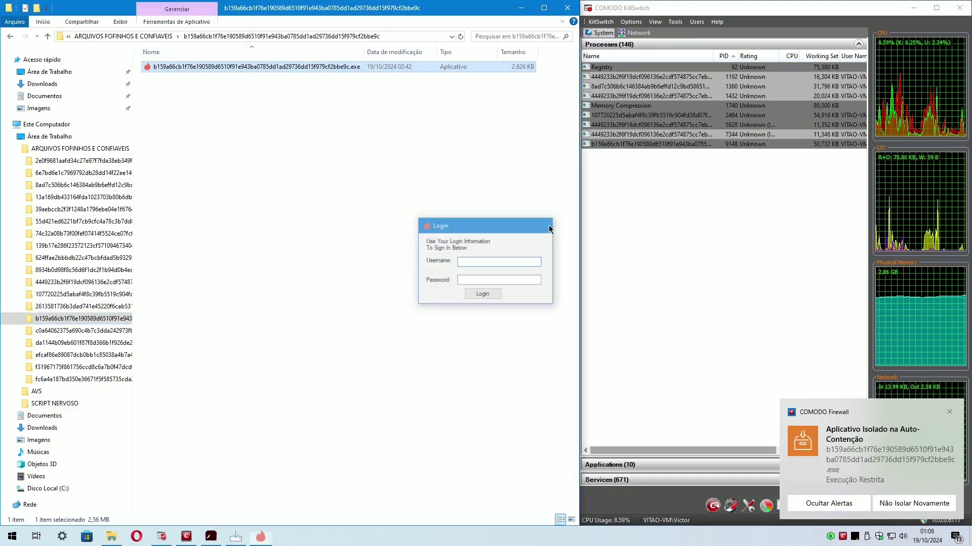
left_click(81, 330)
double_click(272, 51)
double_click(336, 67)
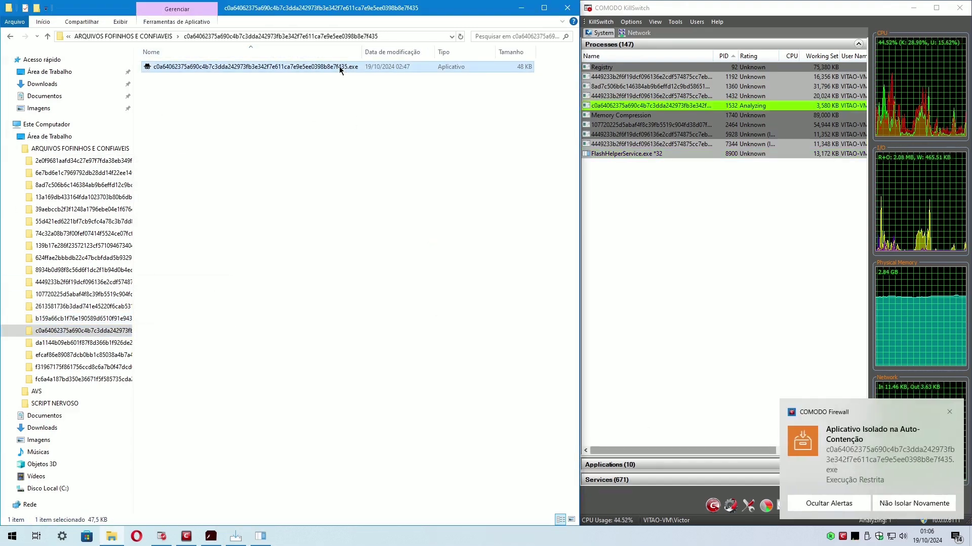
left_click(658, 297)
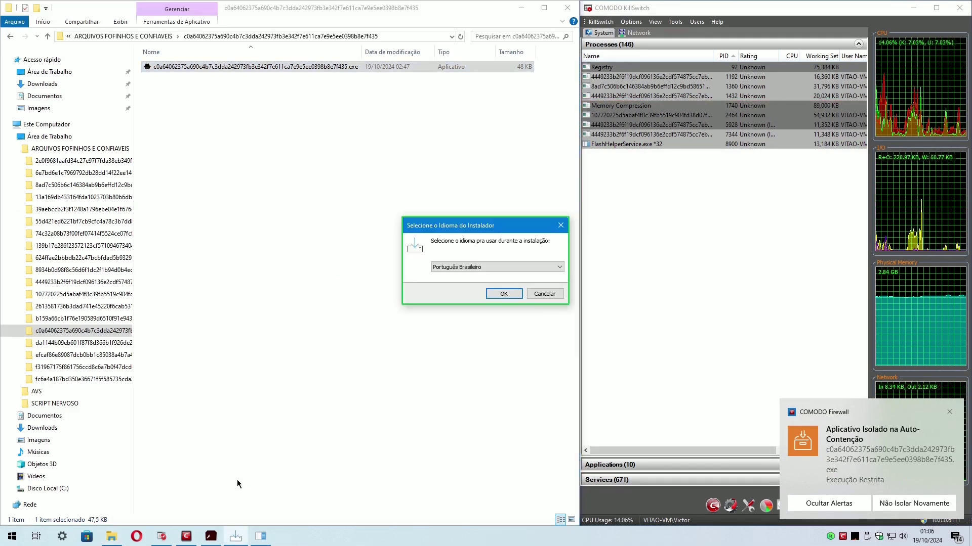
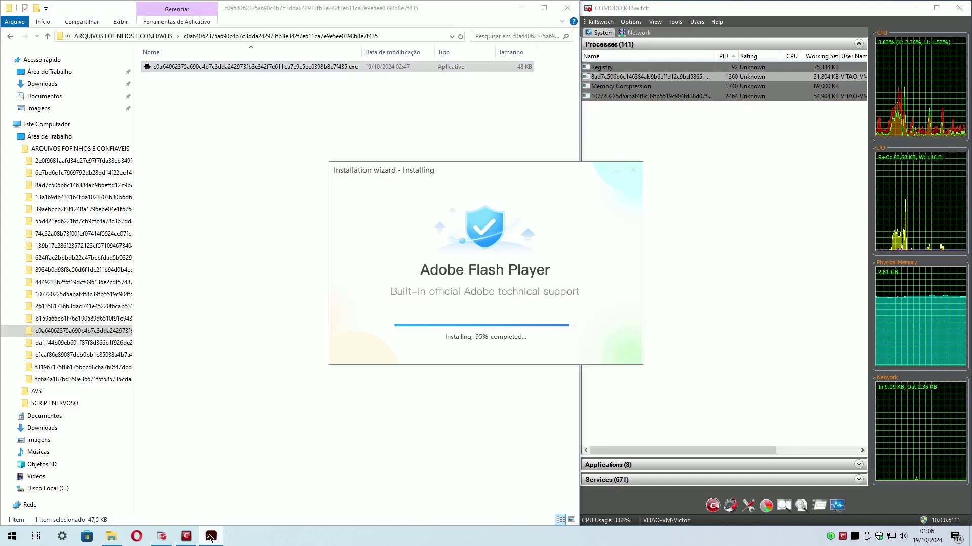
Run the next script sample and executable sample, dismissing their access and cannot-run errors.
left_click(84, 343)
double_click(224, 68)
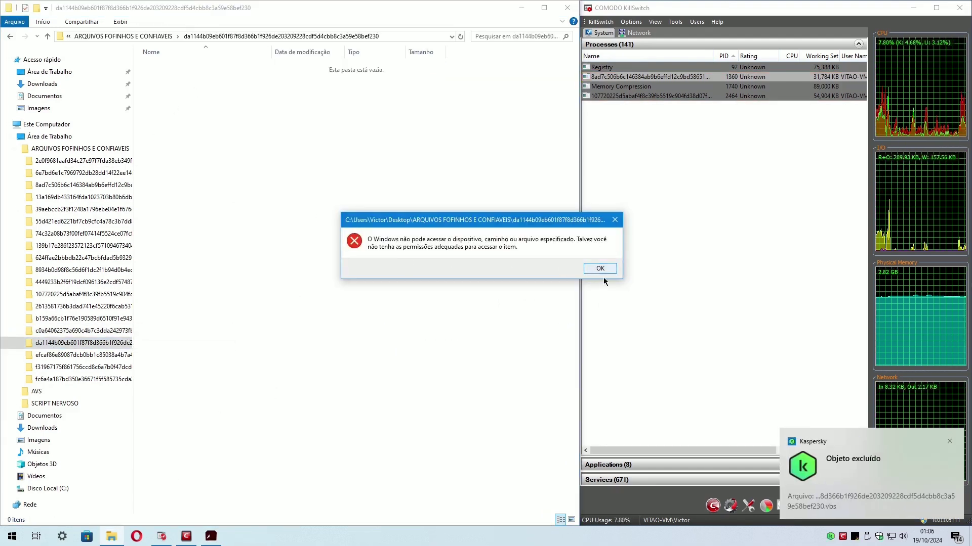
left_click(599, 268)
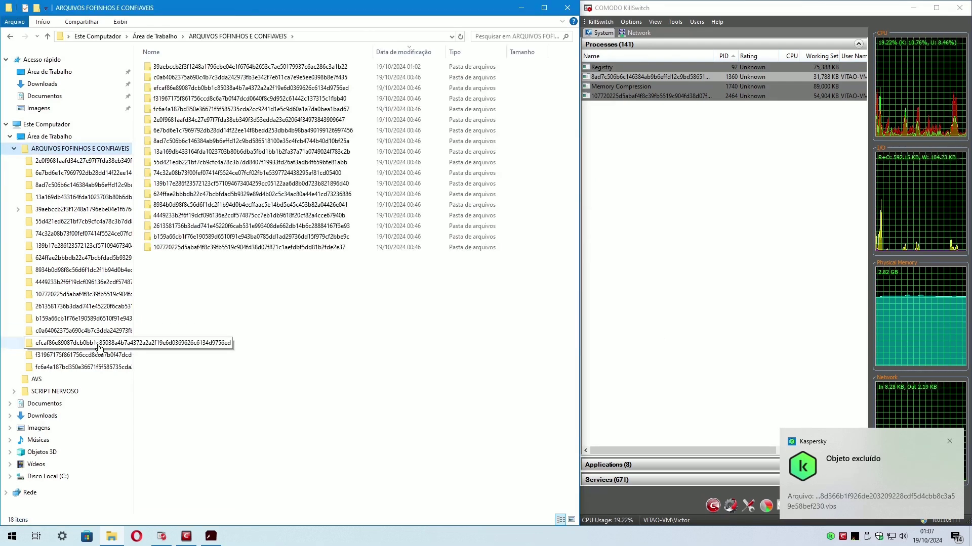
left_click(81, 342)
double_click(304, 67)
left_click(633, 289)
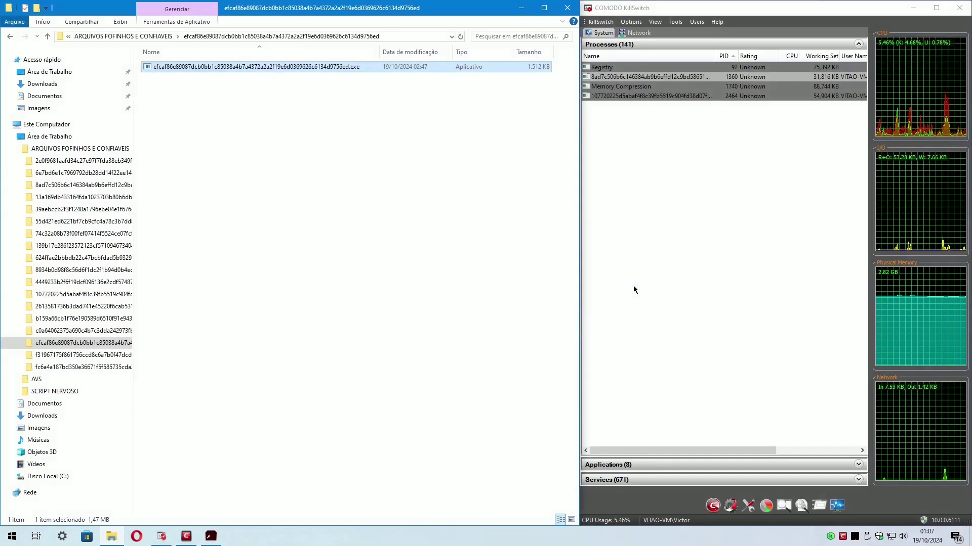
Launch the third sample, reading debug.log about its INVALID_OPTION configuration error and dismissing the errors.
left_click(71, 359)
double_click(325, 67)
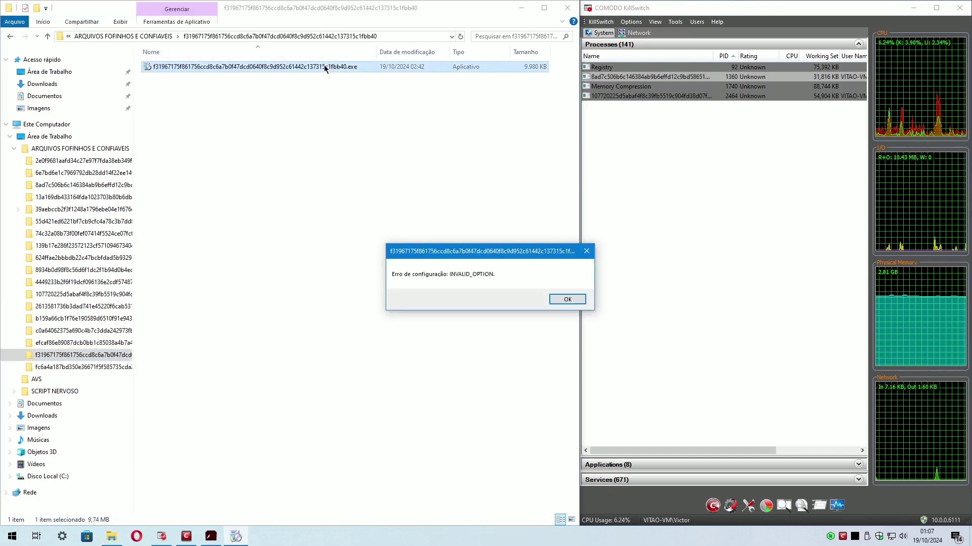
left_click(574, 302)
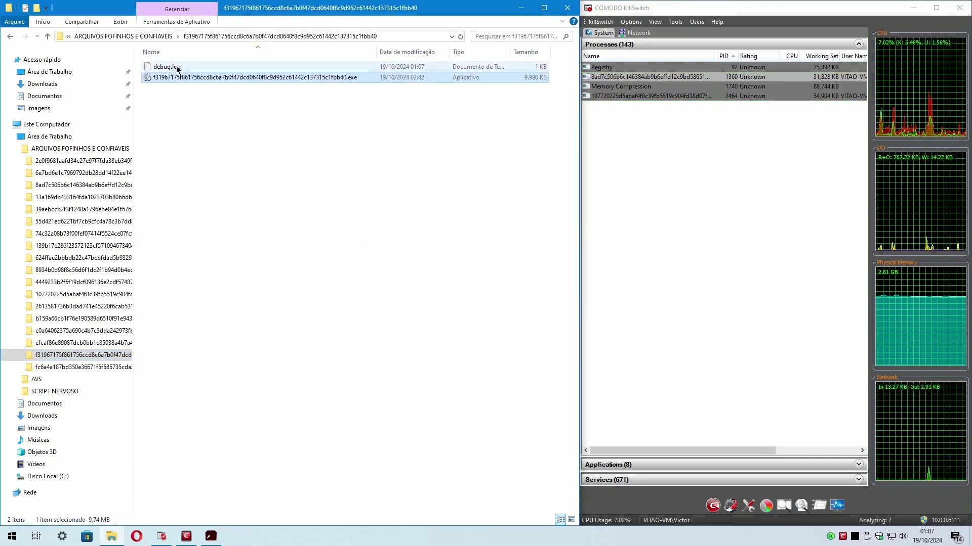
double_click(162, 66)
left_click(681, 33)
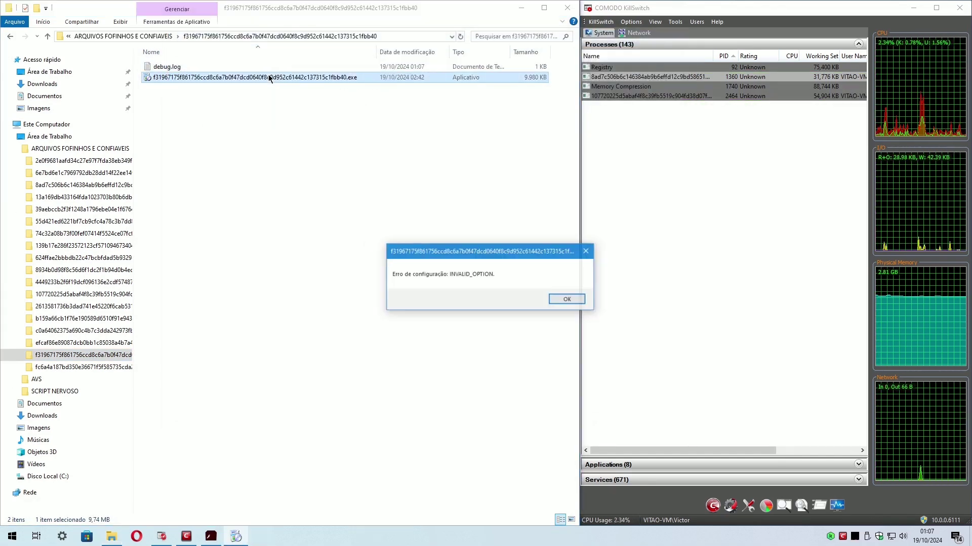
left_click(561, 299)
Launch the fc6a4a… sample, clear its notifications and errors, and move the Flash installer wizard to the upper left.
left_click(81, 366)
double_click(291, 66)
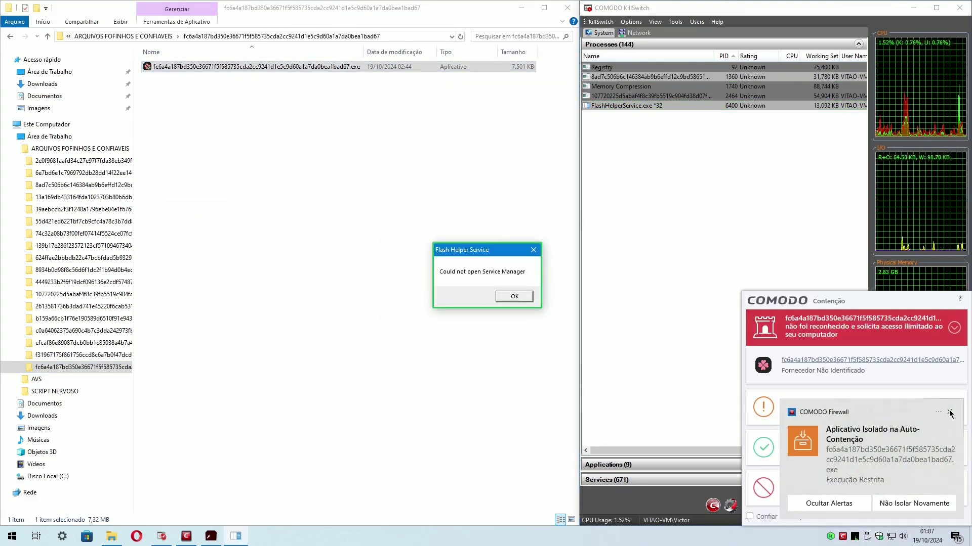
left_click(950, 413)
left_click(574, 314)
left_click(514, 296)
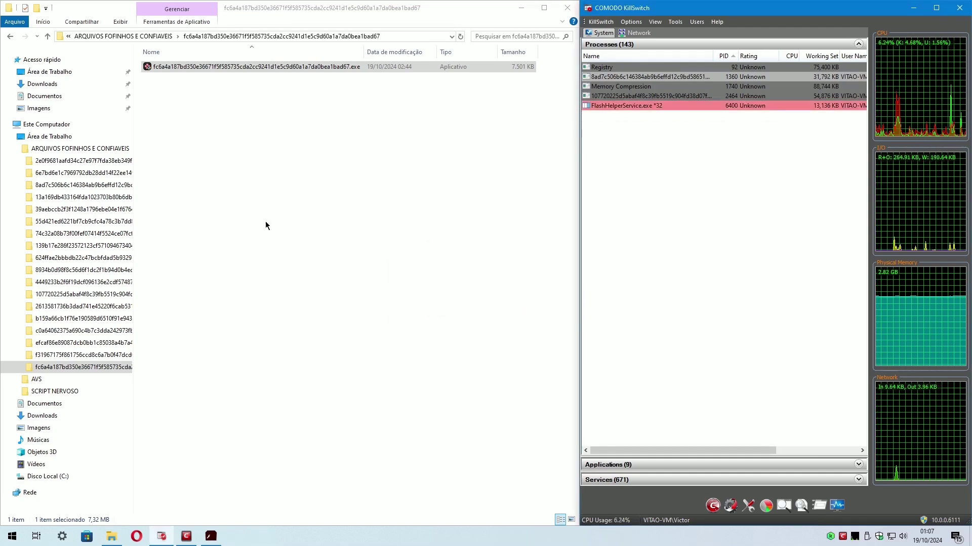
left_click(265, 222)
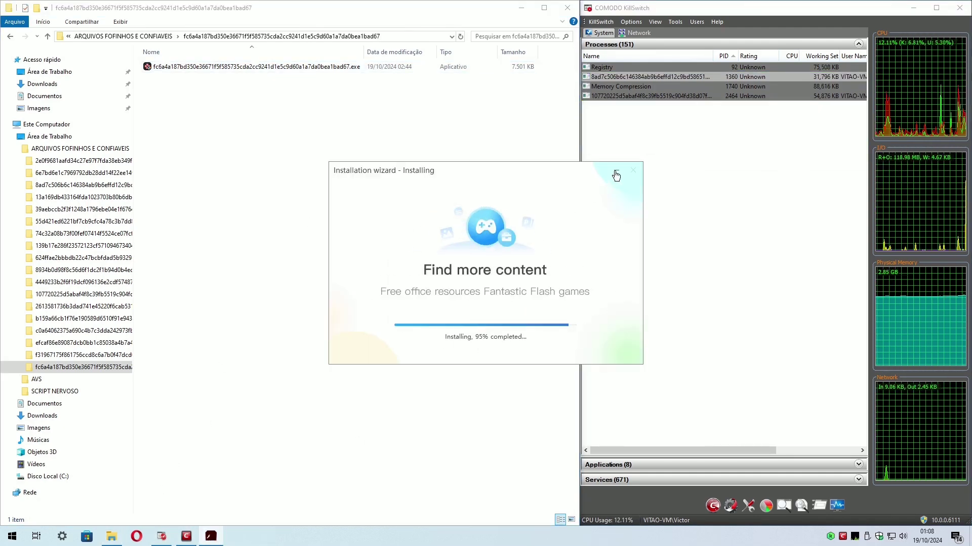
left_click_drag(596, 169, 282, 26)
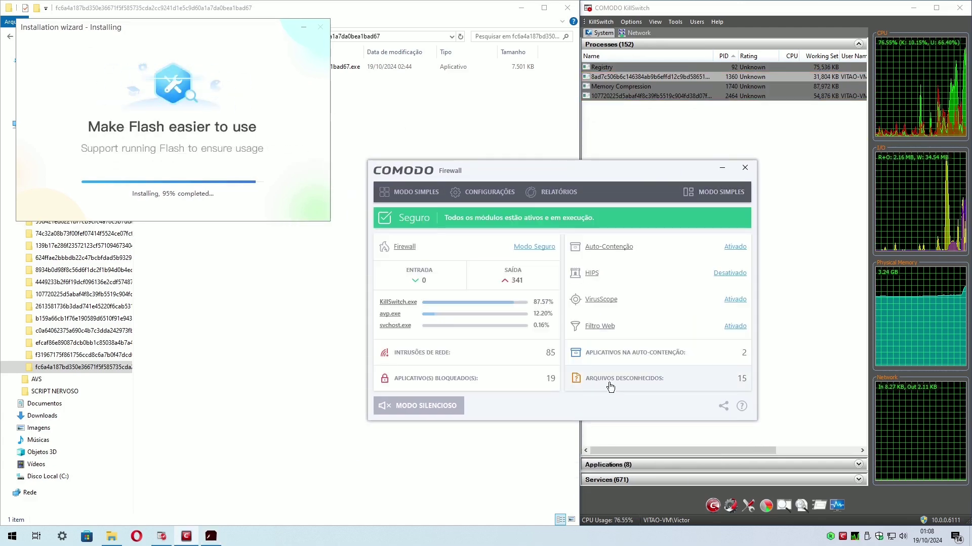
Reset Auto-Containment with Apagar Alterações, block the app's connection request, and close COMODO.
left_click(611, 385)
left_click(637, 417)
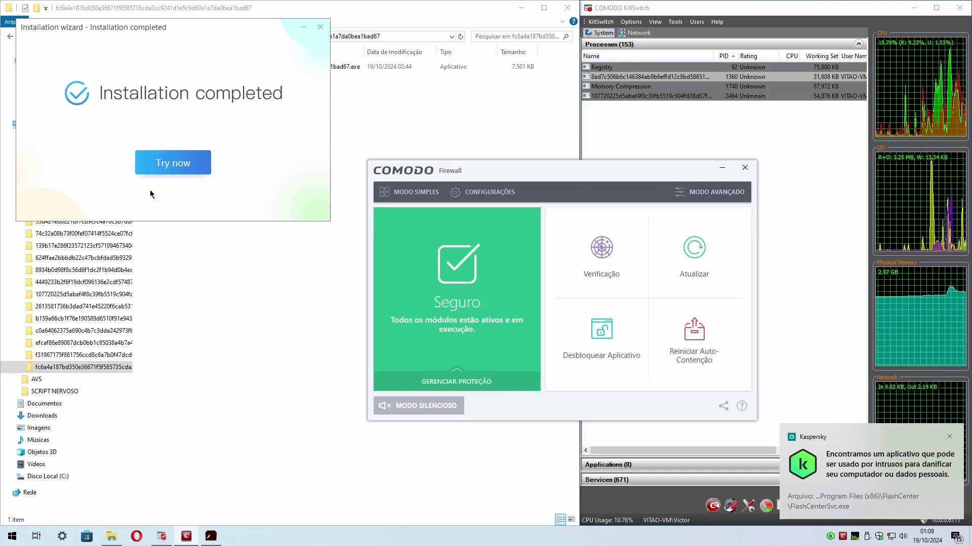
left_click(700, 349)
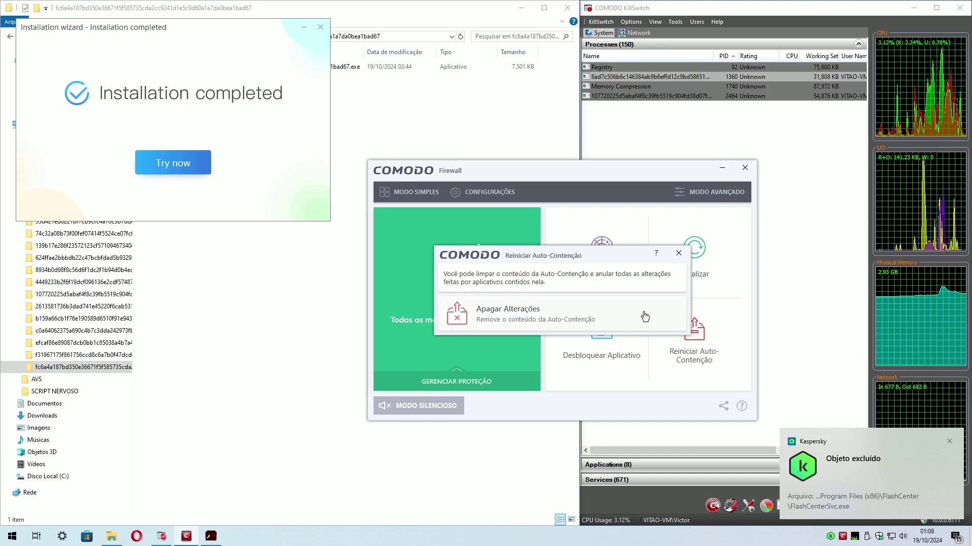
left_click(529, 309)
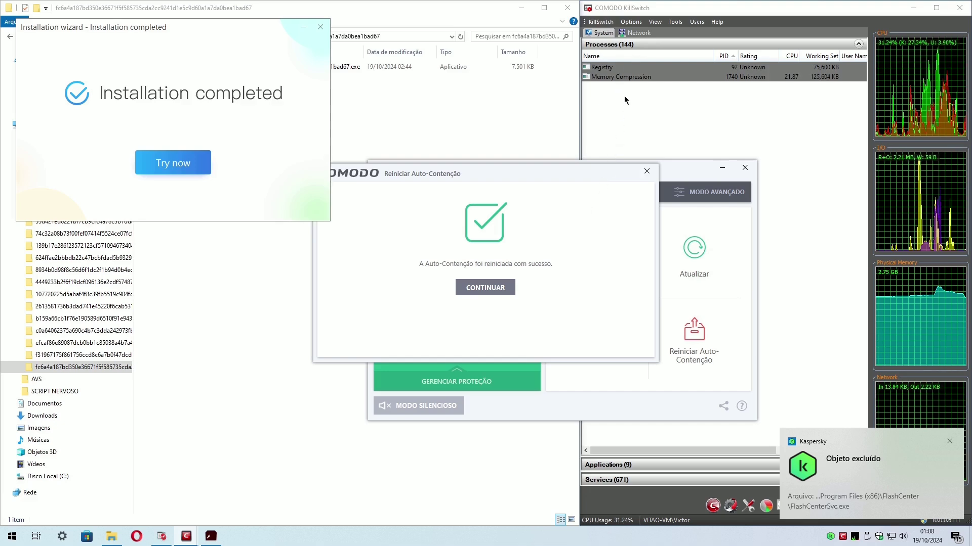
left_click(486, 292)
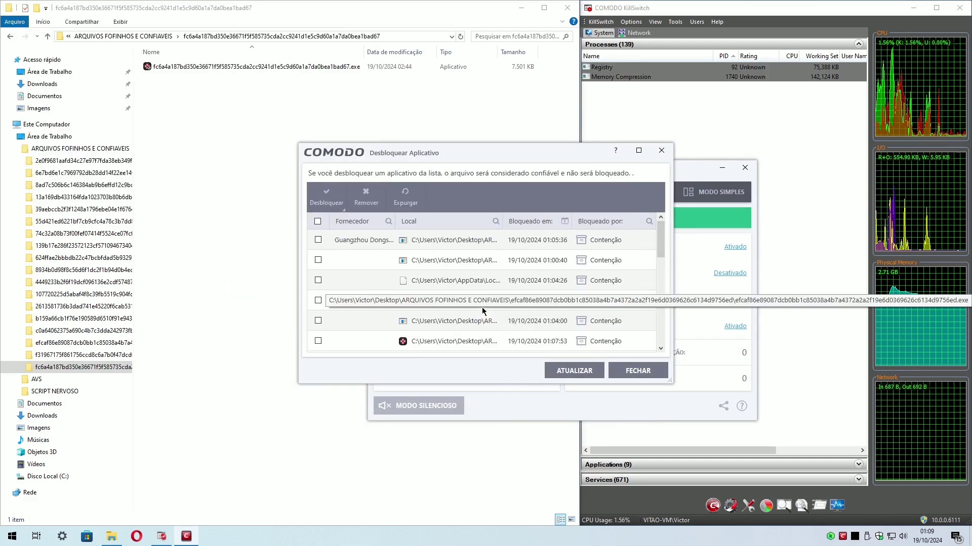
left_click(842, 436)
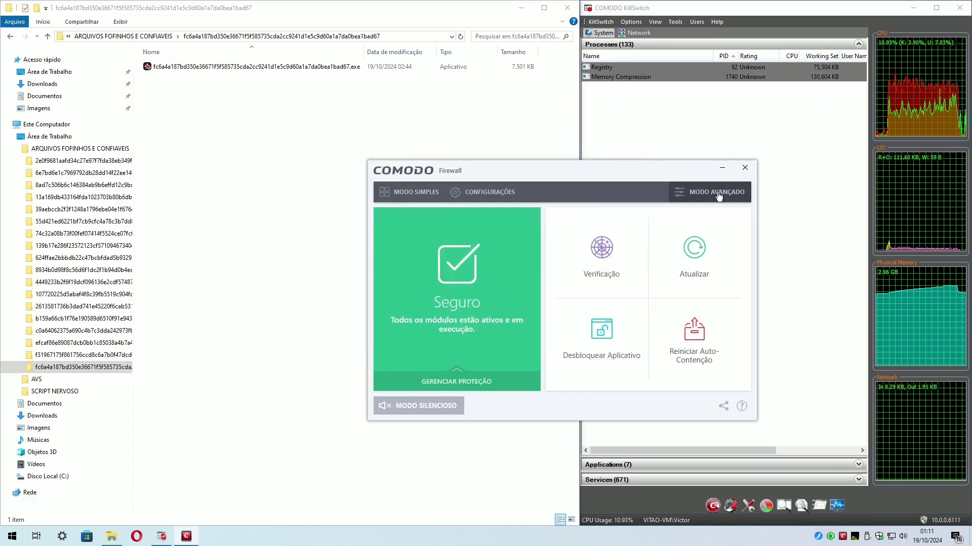
left_click(719, 192)
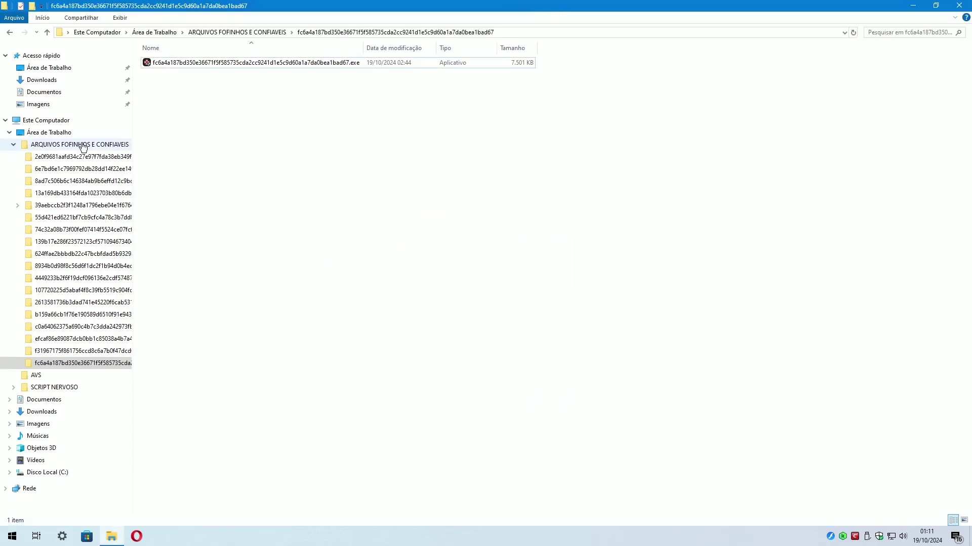
Find Control Panel with a 'painel' search and go to its installed programs list.
left_click(84, 147)
left_click_drag(324, 62, 217, 278)
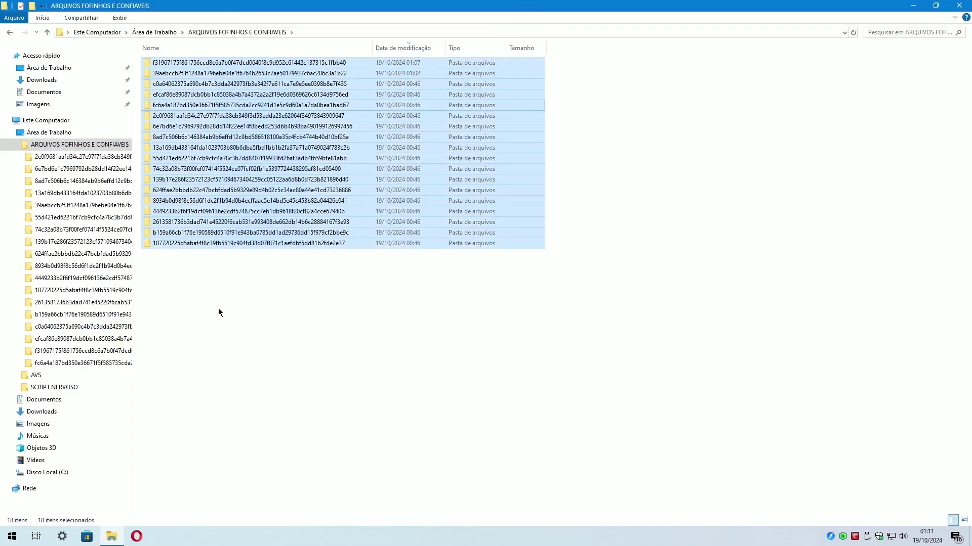
key("super+d")
left_click(13, 536)
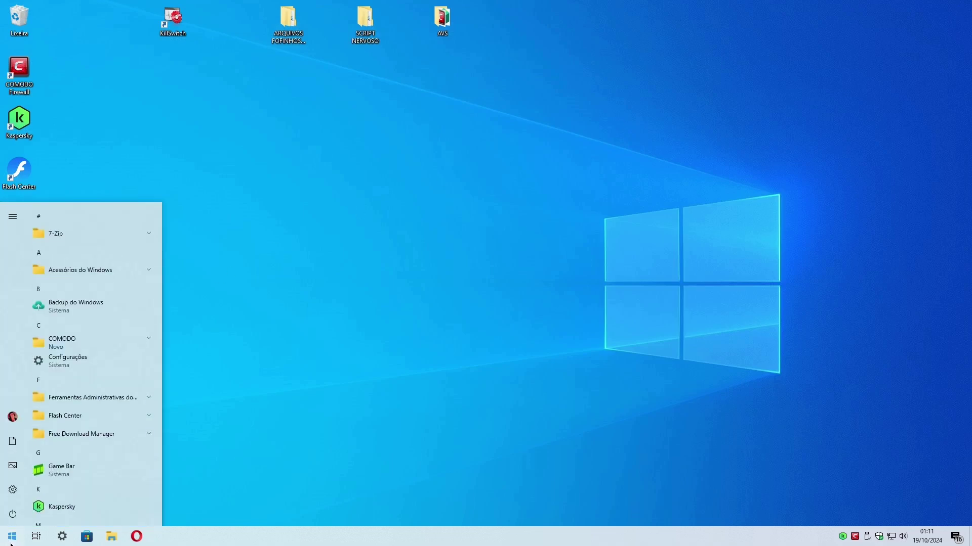
type("painel")
key("Return")
left_click(347, 301)
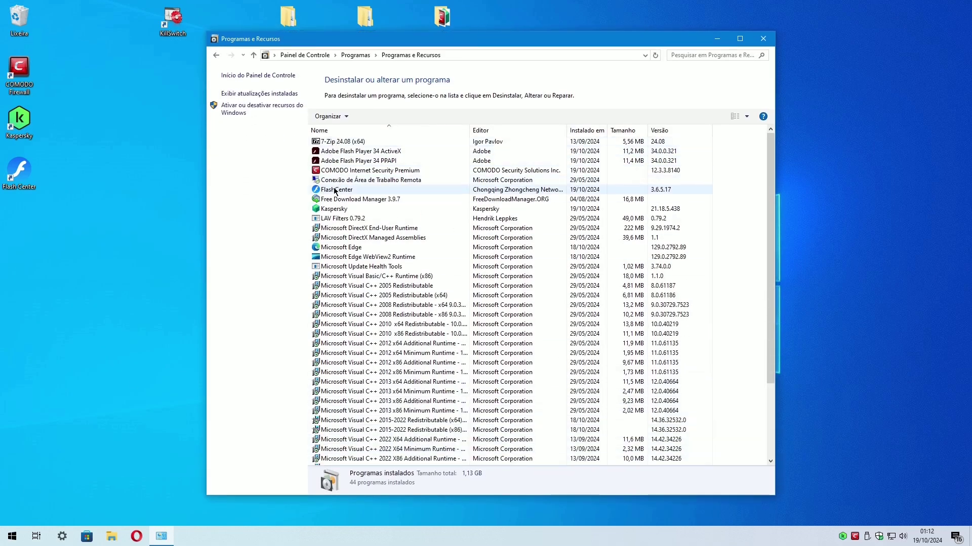
Start uninstalling FlashCenter, then block and terminate the app trying to connect.
left_click(331, 190)
left_click(385, 117)
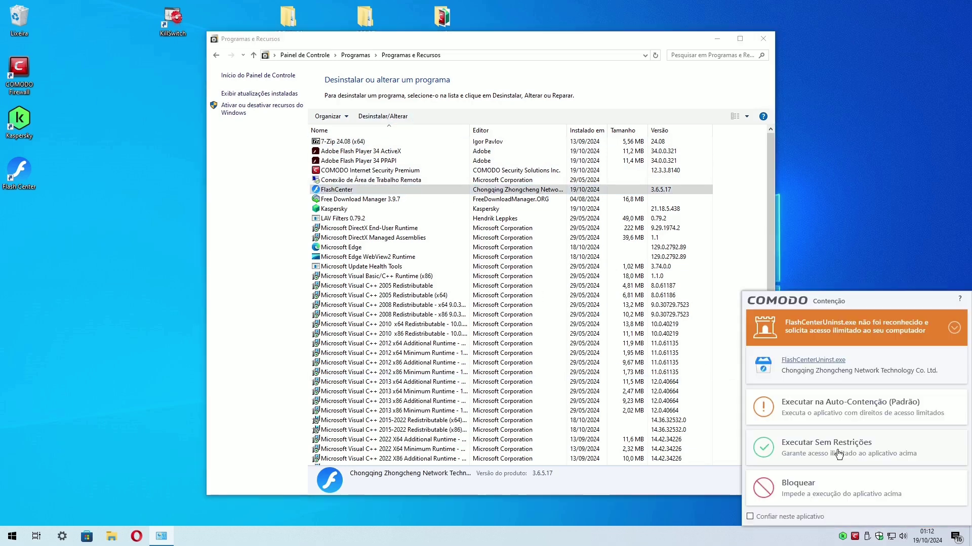
left_click(838, 454)
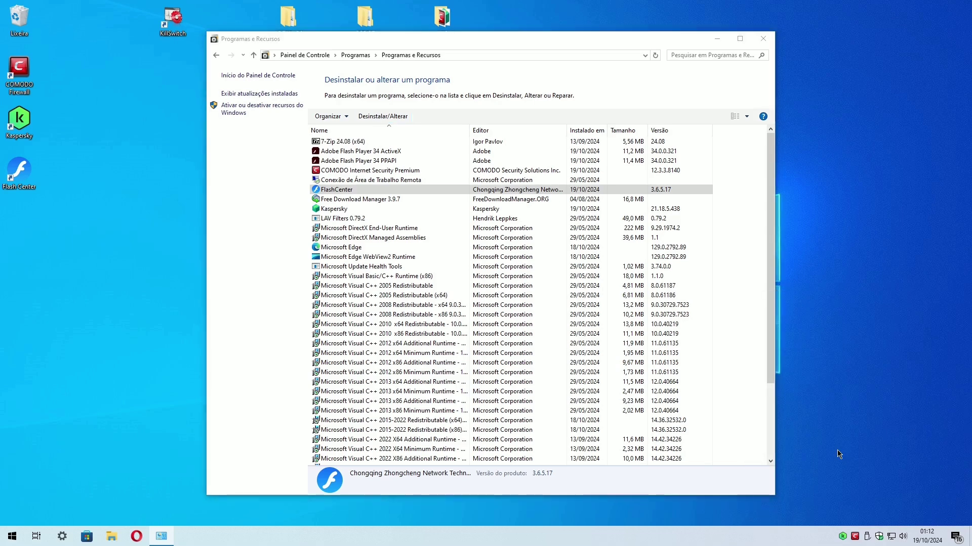
left_click(798, 445)
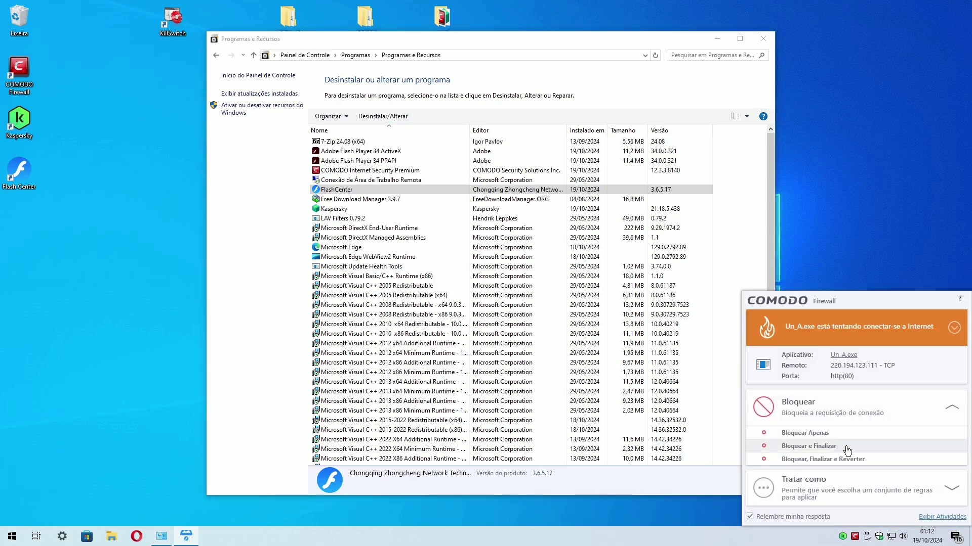
left_click(786, 512)
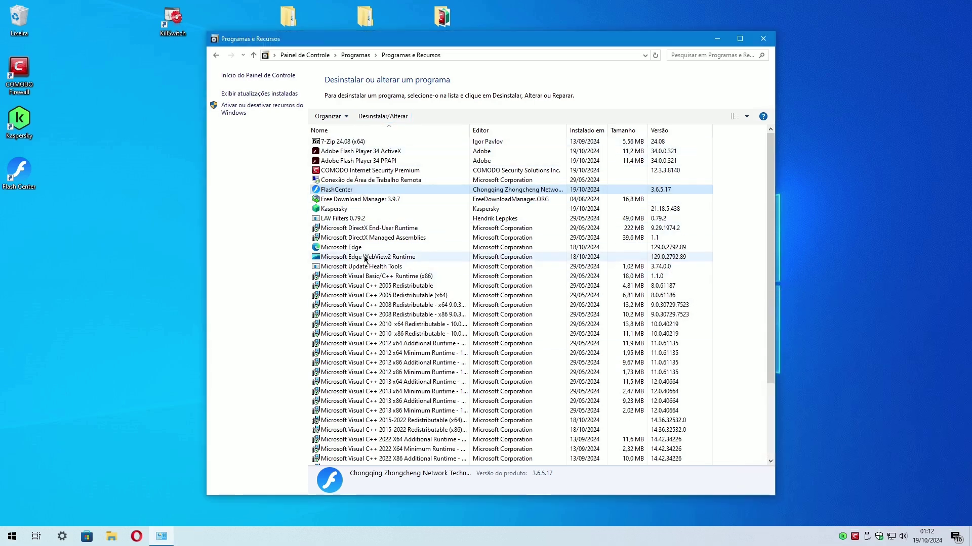
Restart the FlashCenter uninstall inside containment, block its connection, and bring up the confirmation.
left_click(383, 116)
left_click(879, 401)
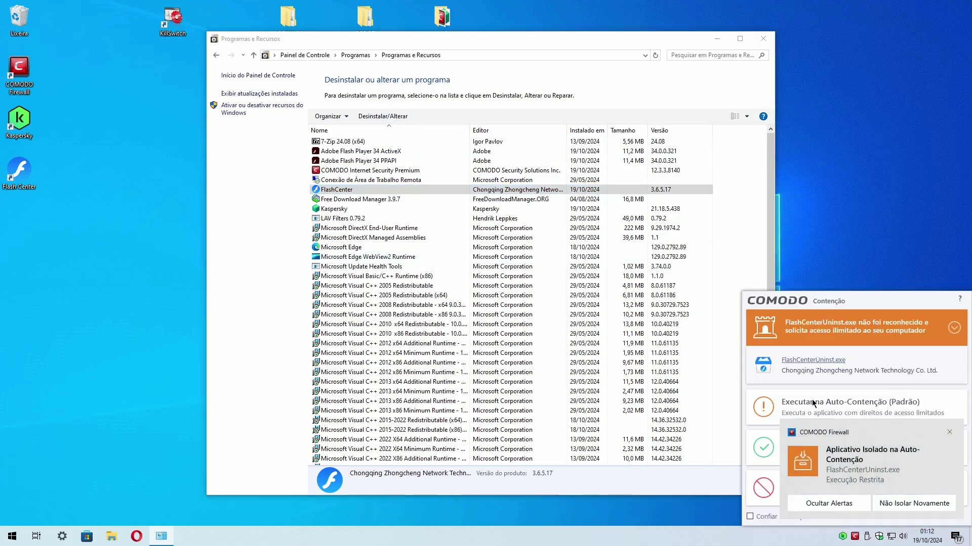
left_click(863, 408)
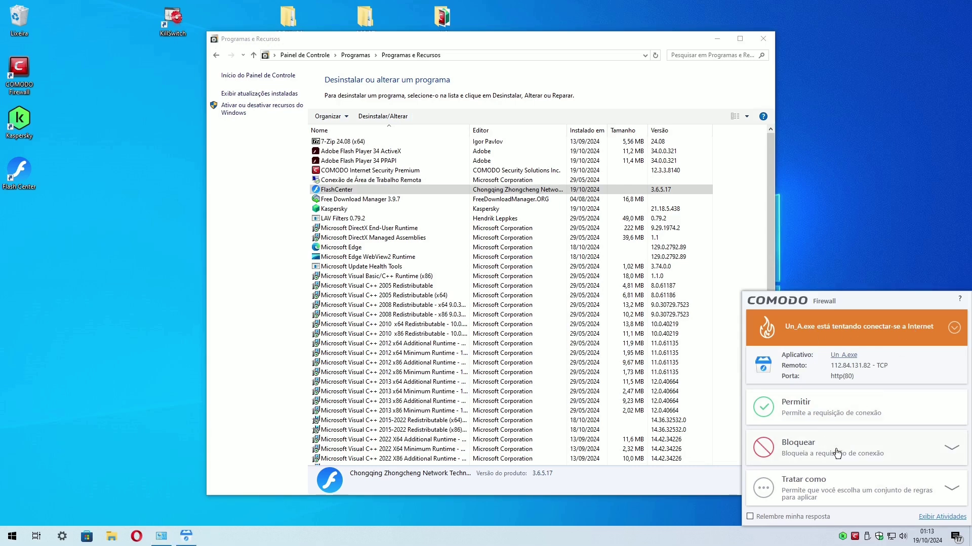
left_click(837, 452)
left_click(827, 434)
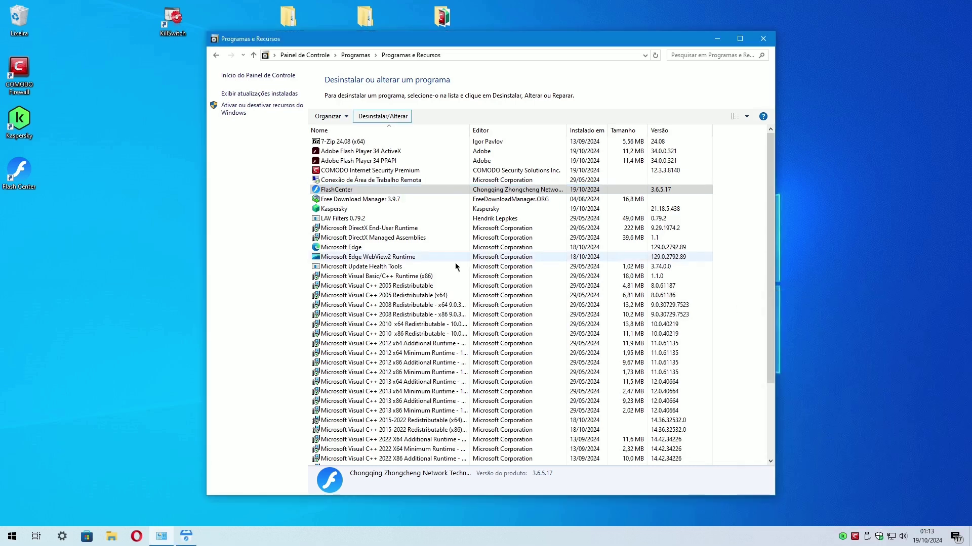
left_click(184, 538)
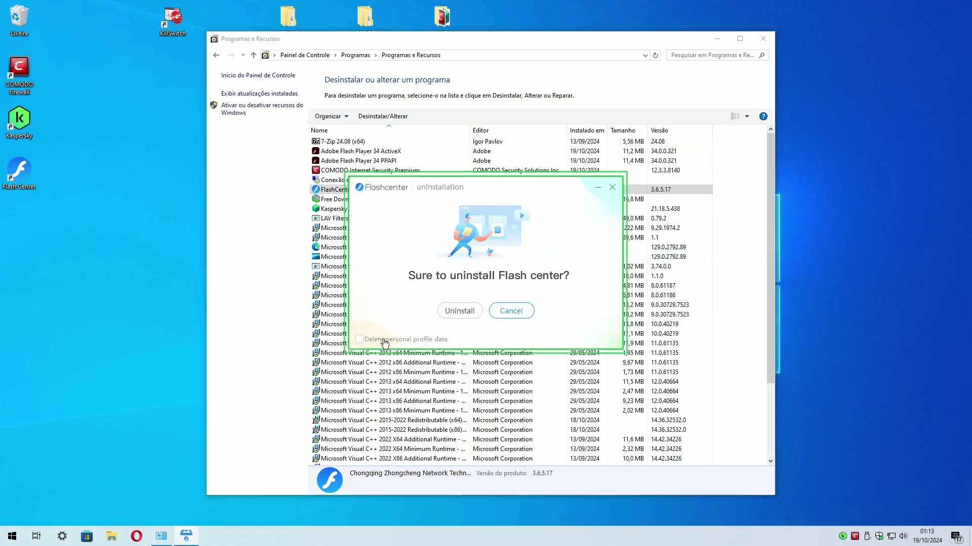
Confirm the Flash center uninstall while blocking the Flash utility's Internet connections.
left_click(455, 313)
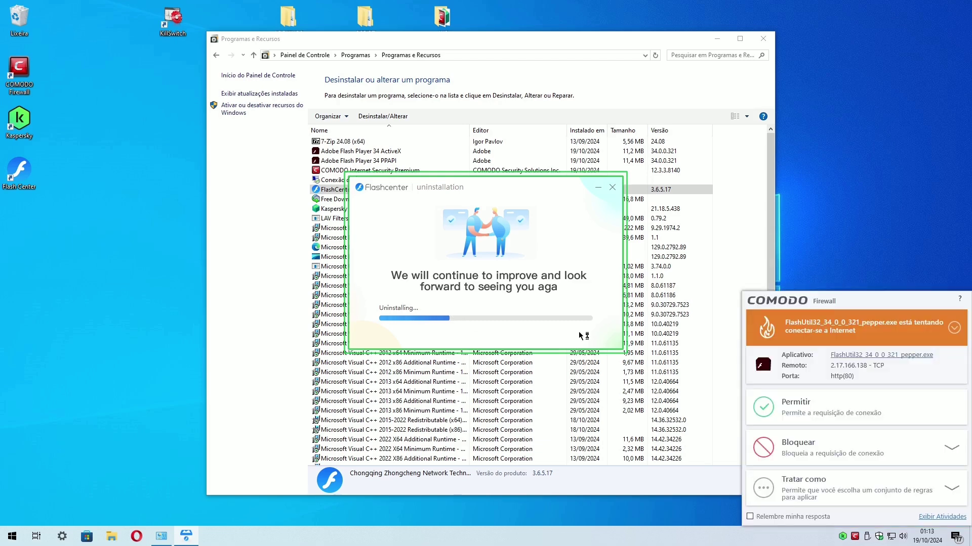
left_click(820, 449)
left_click(817, 436)
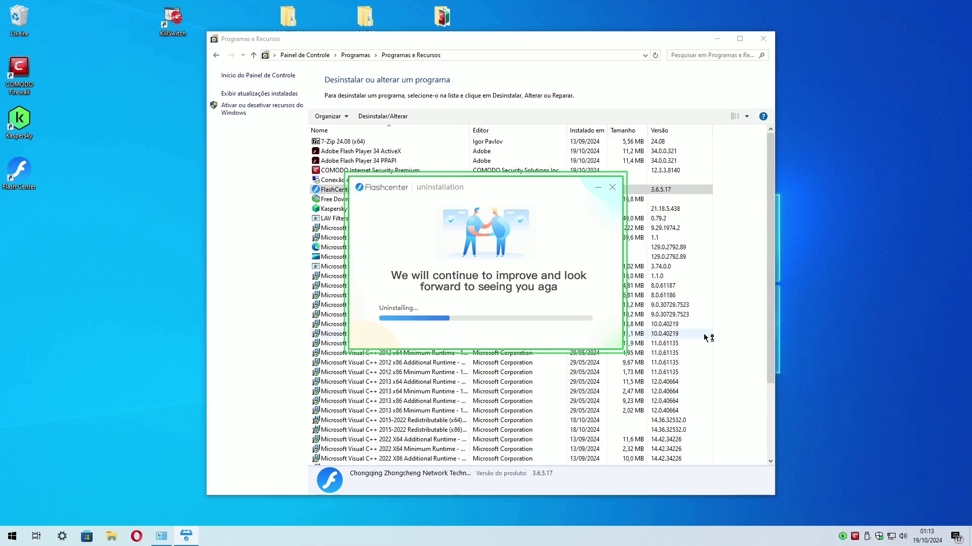
left_click(815, 430)
left_click(816, 433)
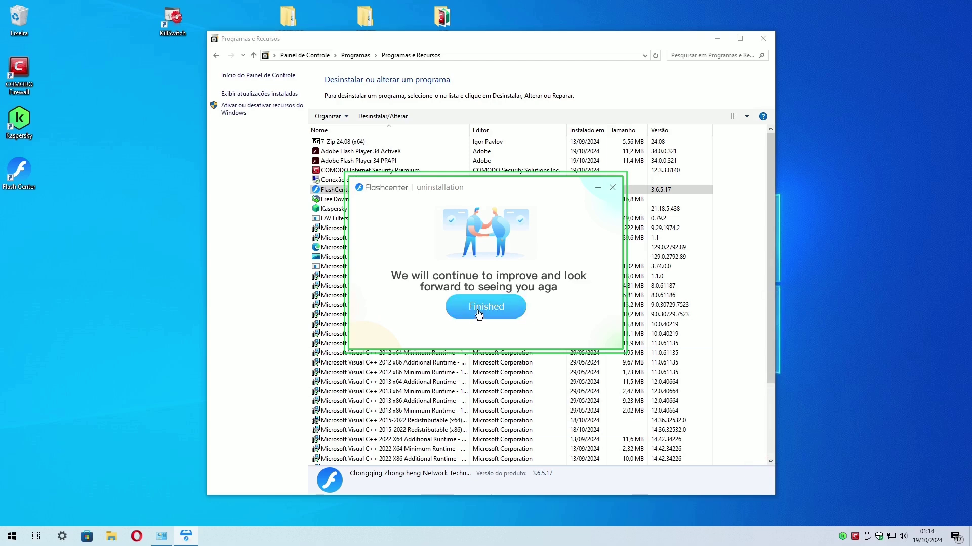
left_click(484, 306)
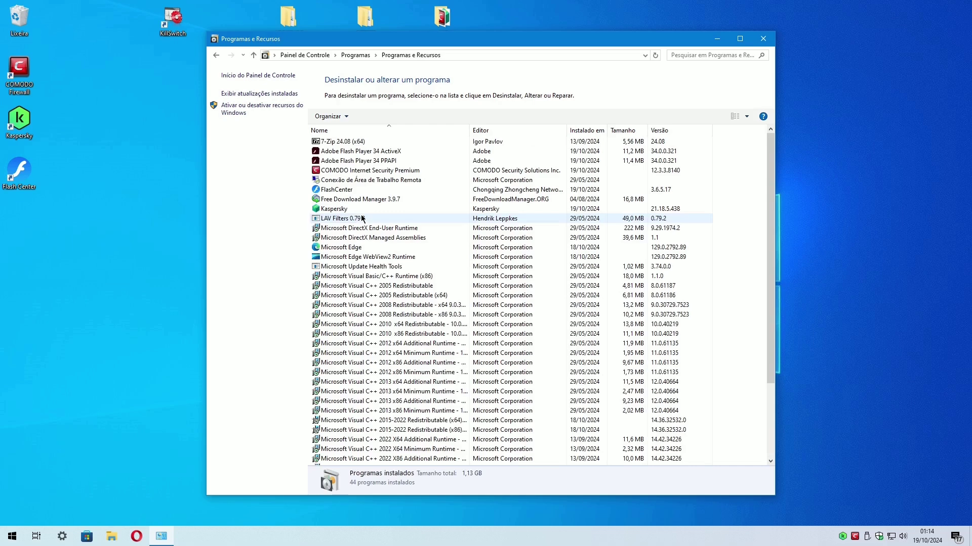
Uninstall FlashCenter again without containment, then close the opened web page and installed programs window.
left_click(345, 190)
left_click(400, 118)
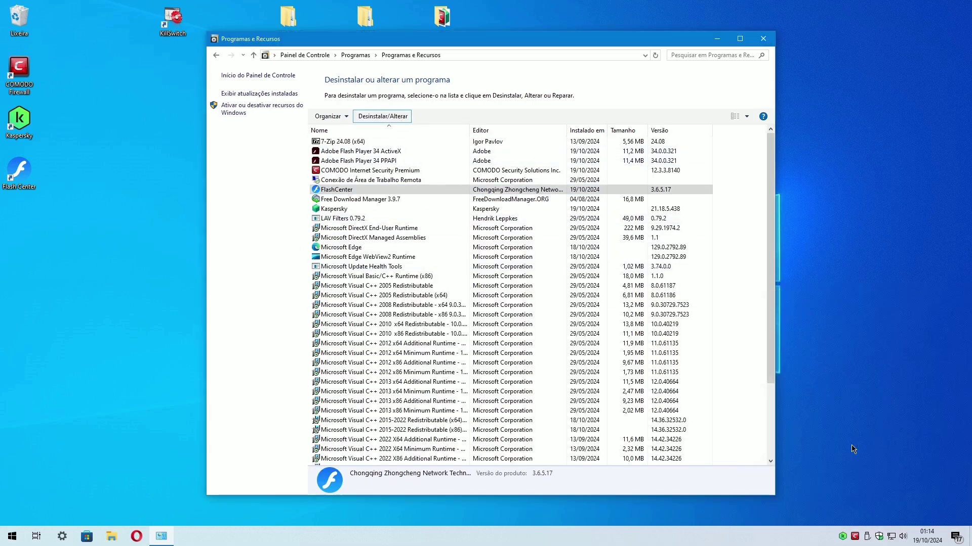
left_click(836, 452)
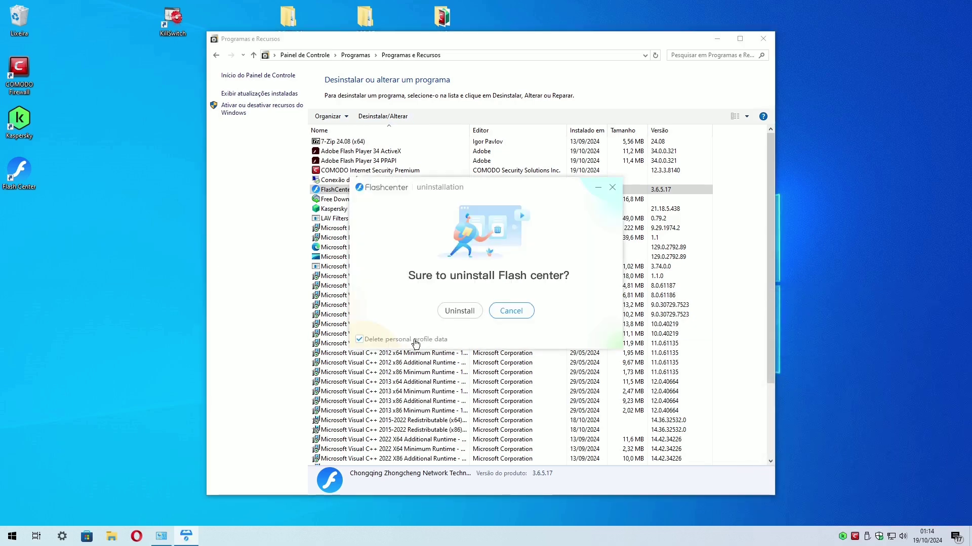
left_click(460, 311)
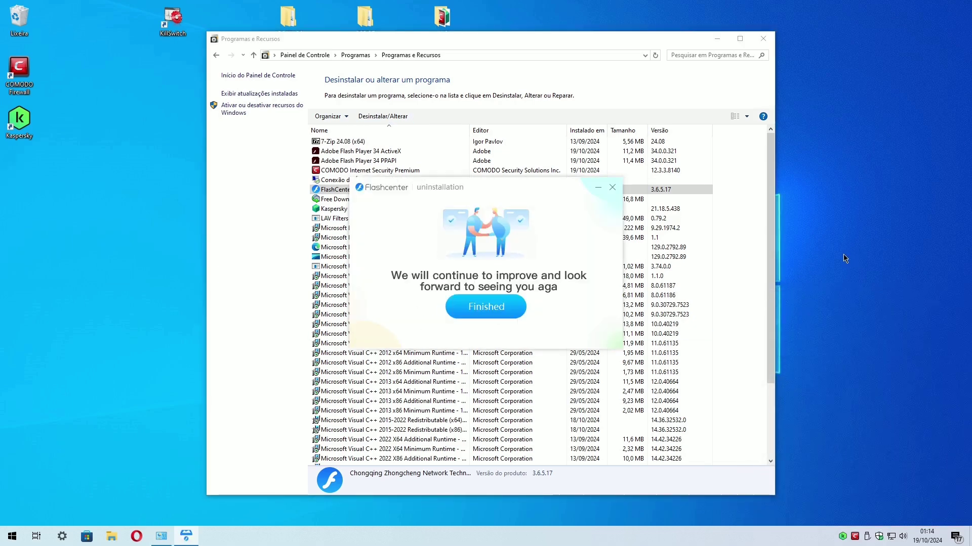
left_click(471, 243)
left_click(143, 145)
left_click(961, 9)
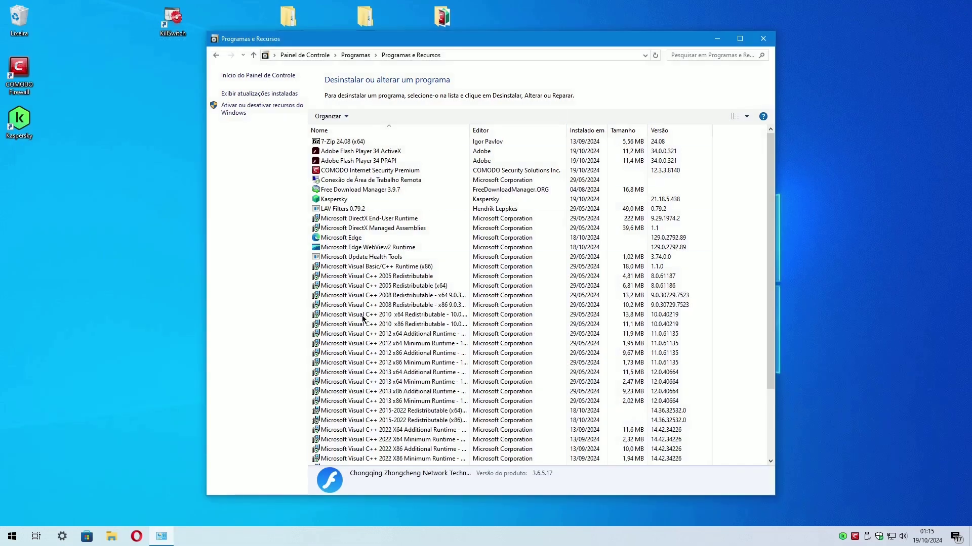
scroll(506, 283, "down", 10)
left_click(846, 39)
Remove the five Flash Center files from COMODO's unknown files list.
left_click(854, 537)
left_click(639, 346)
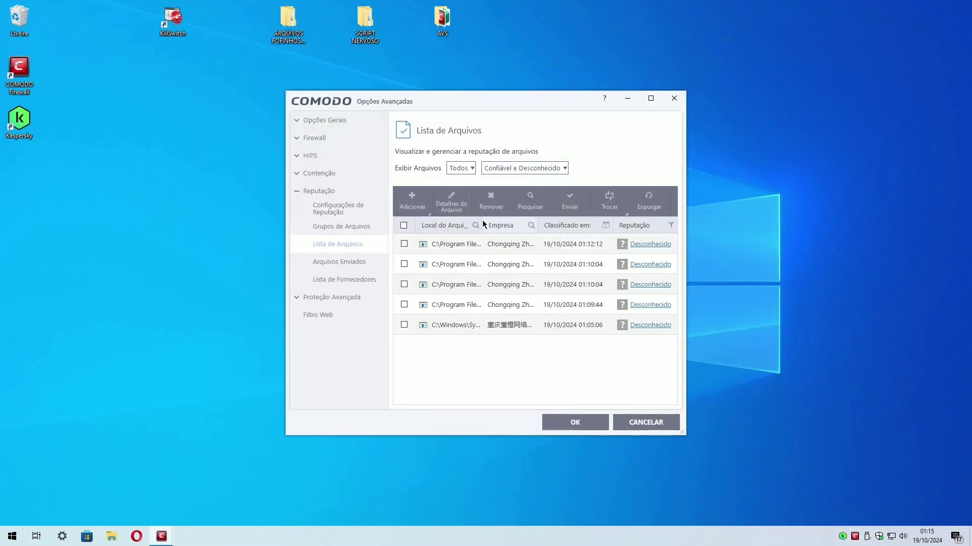
left_click(648, 98)
left_click_drag(349, 133, 367, 132)
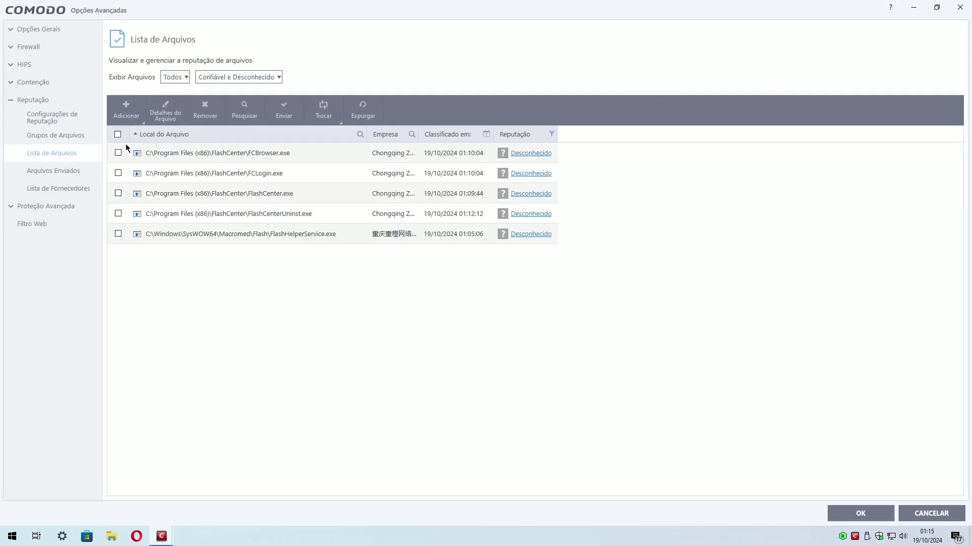
left_click(211, 112)
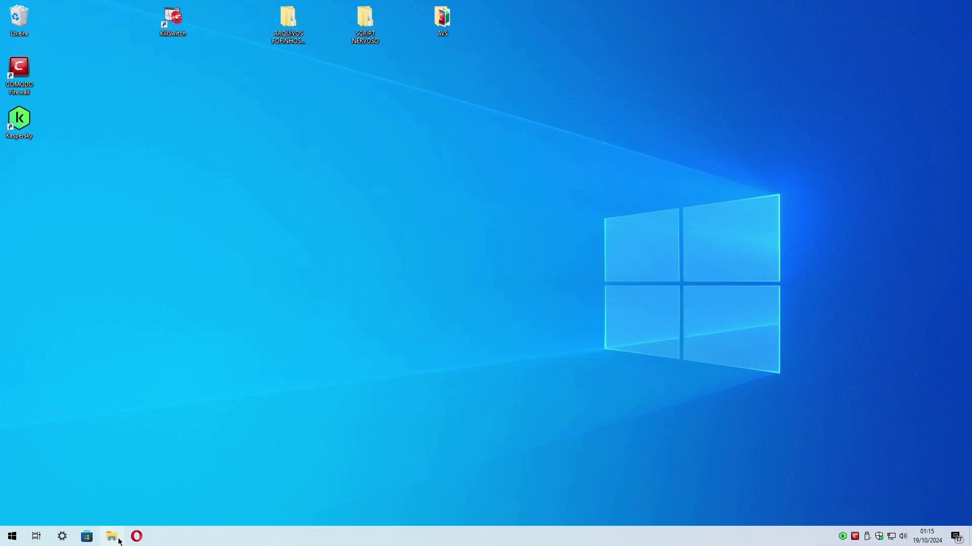
left_click(113, 537)
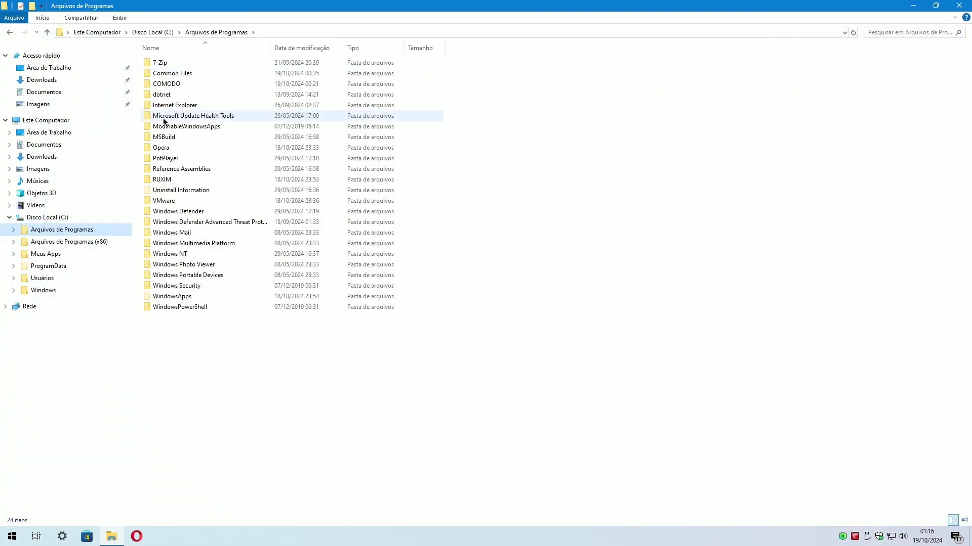
Browse the program folders and Windows, then check the user's processes in Task Manager for Flash Center traces.
key("Down")
key("Down")
key("Down")
key("Down")
key("Down")
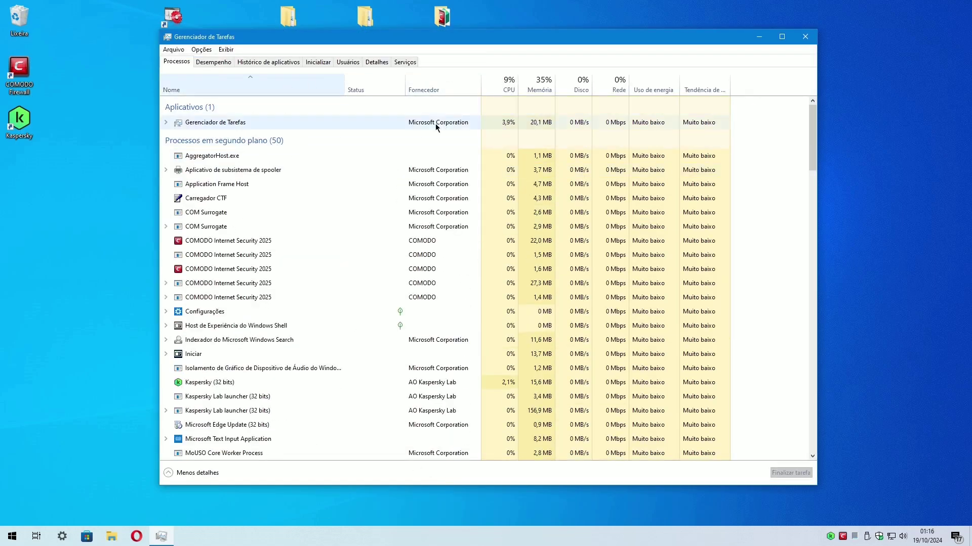
scroll(245, 347, "down", 3)
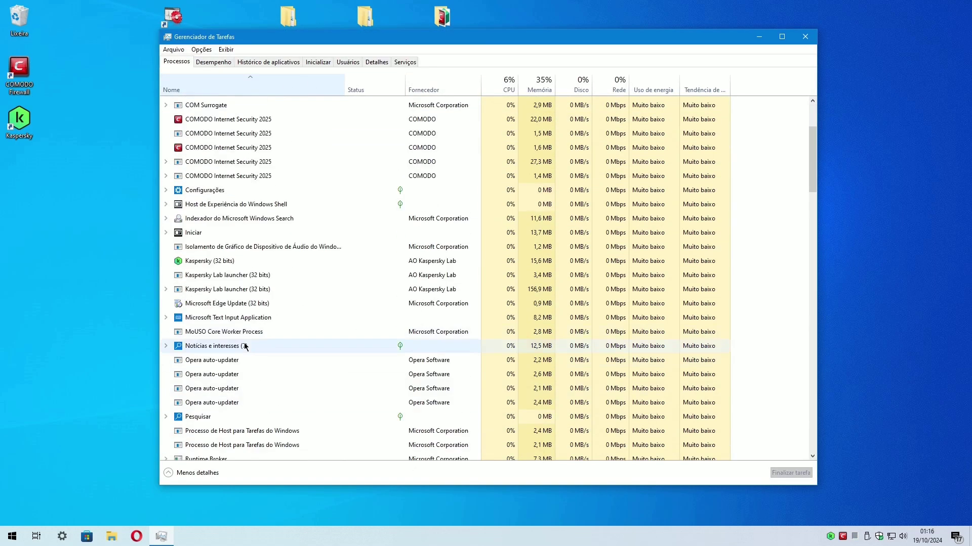
left_click(348, 61)
double_click(202, 103)
scroll(243, 364, "down", 3)
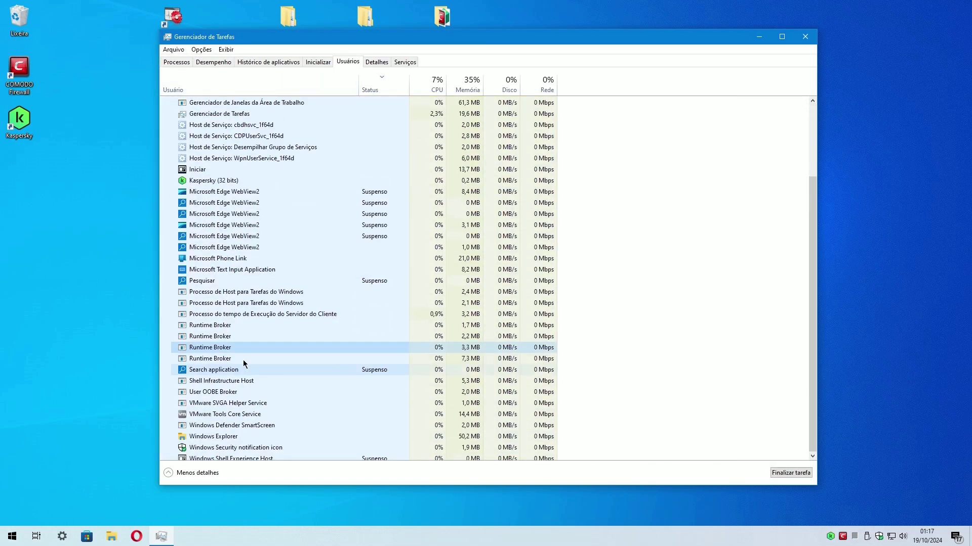
left_click(842, 537)
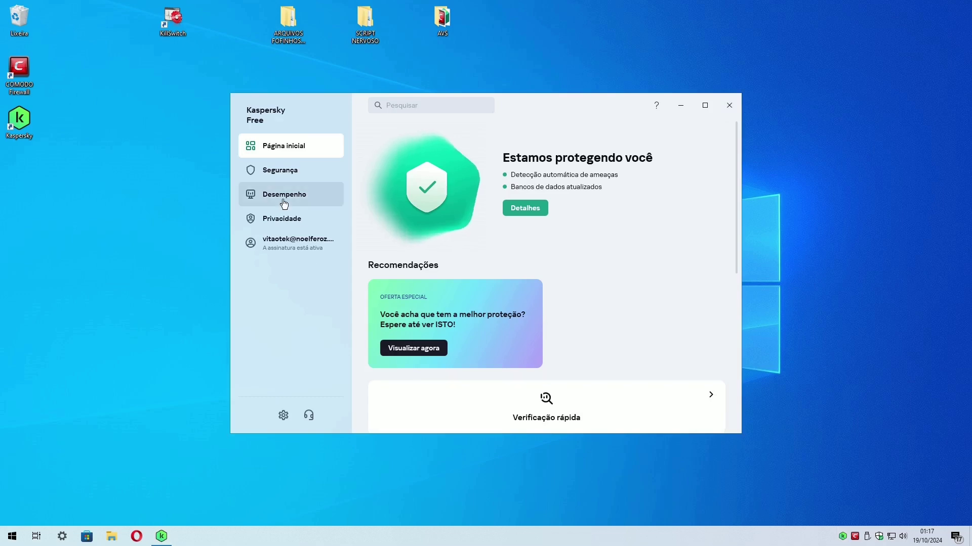
Review Kaspersky's Segurança page, then open the background scan results showing no threats in 3,565 files.
left_click(335, 175)
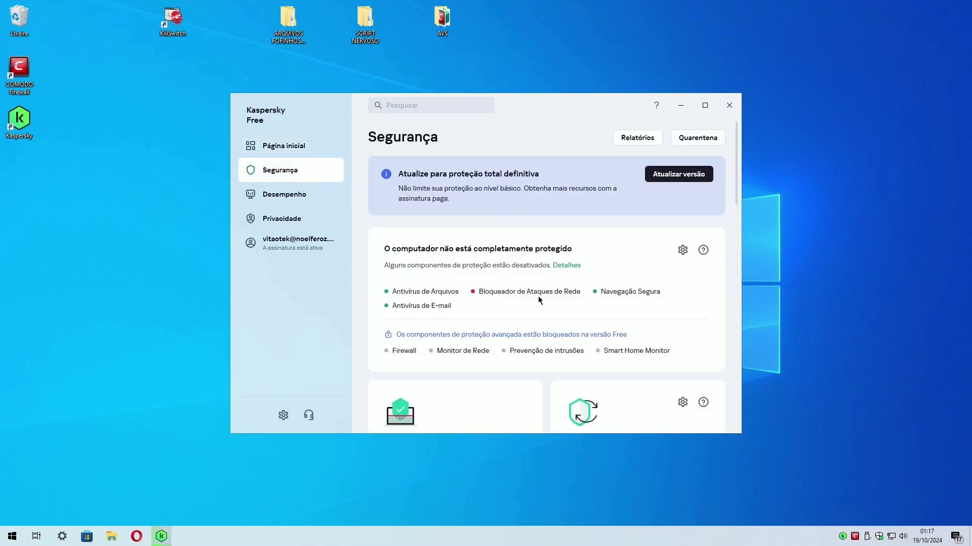
scroll(539, 300, "down", 6)
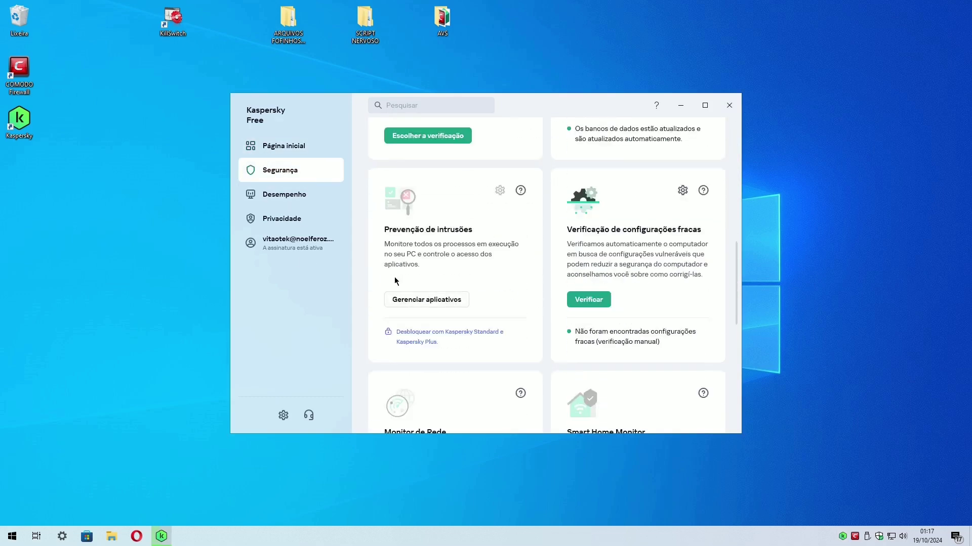
left_click(316, 147)
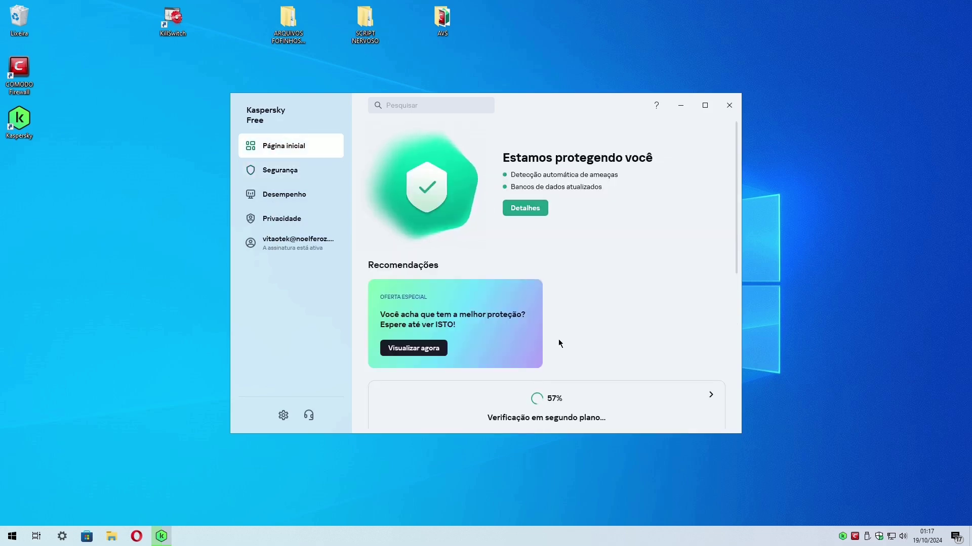
left_click(587, 427)
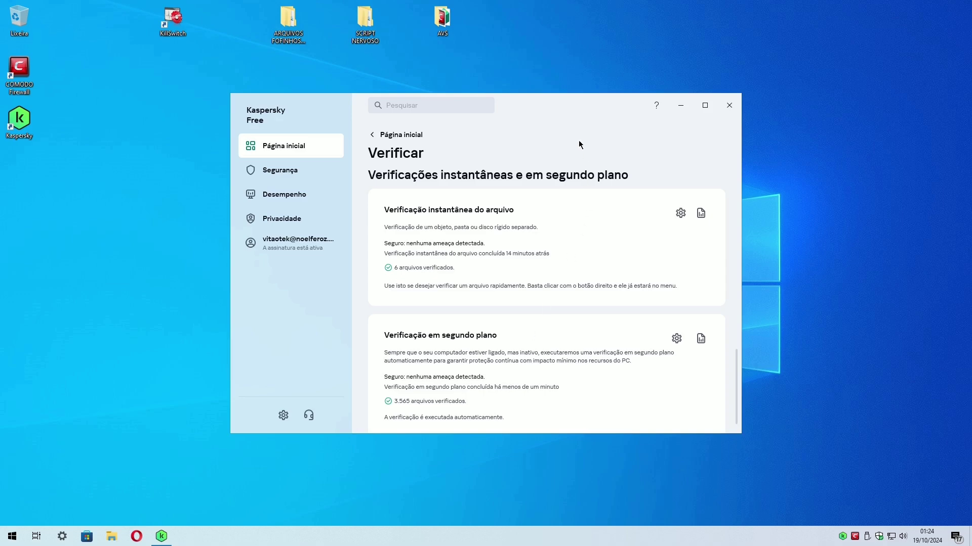
left_click(293, 150)
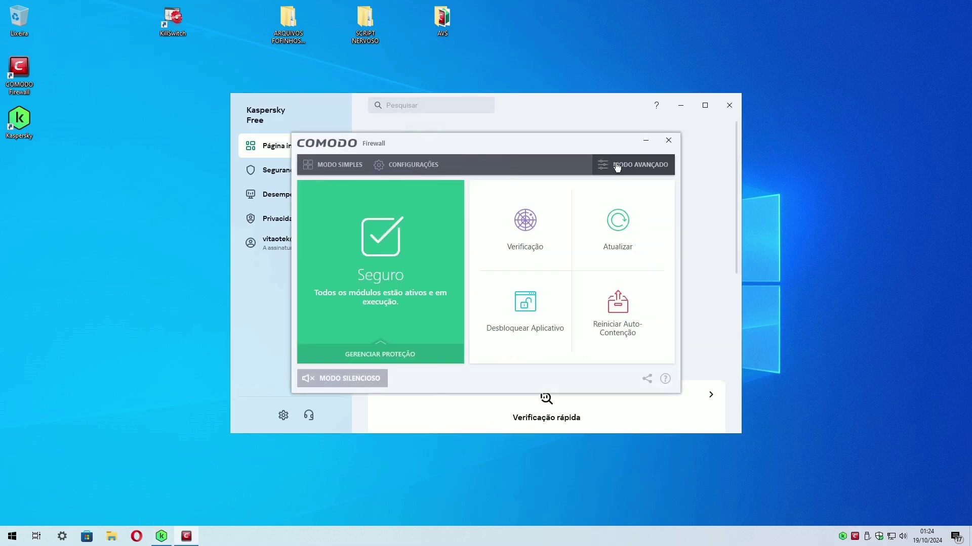
Place COMODO beside Kaspersky to confirm everything is safe, then close both windows.
left_click_drag(592, 101, 377, 109)
left_click_drag(831, 141, 667, 141)
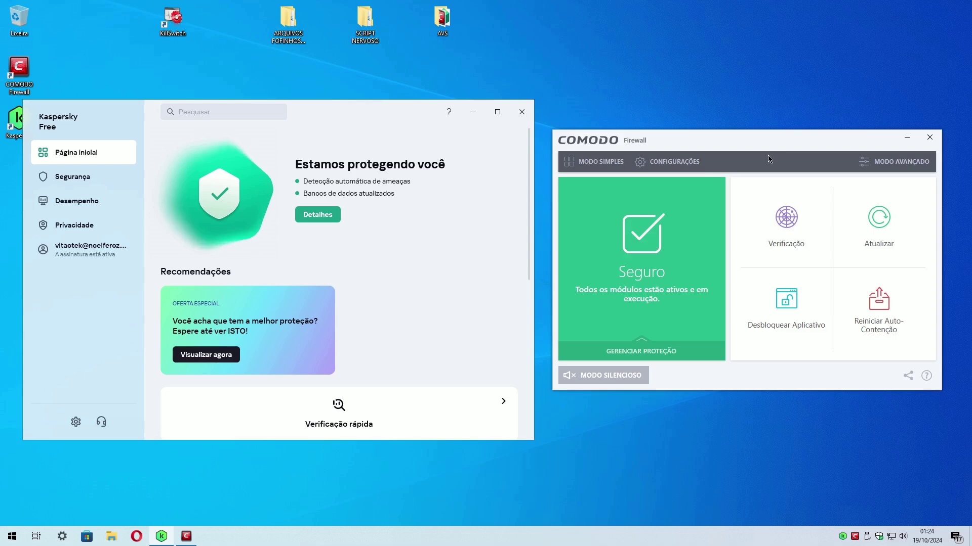
left_click_drag(768, 158, 597, 138)
left_click(734, 129)
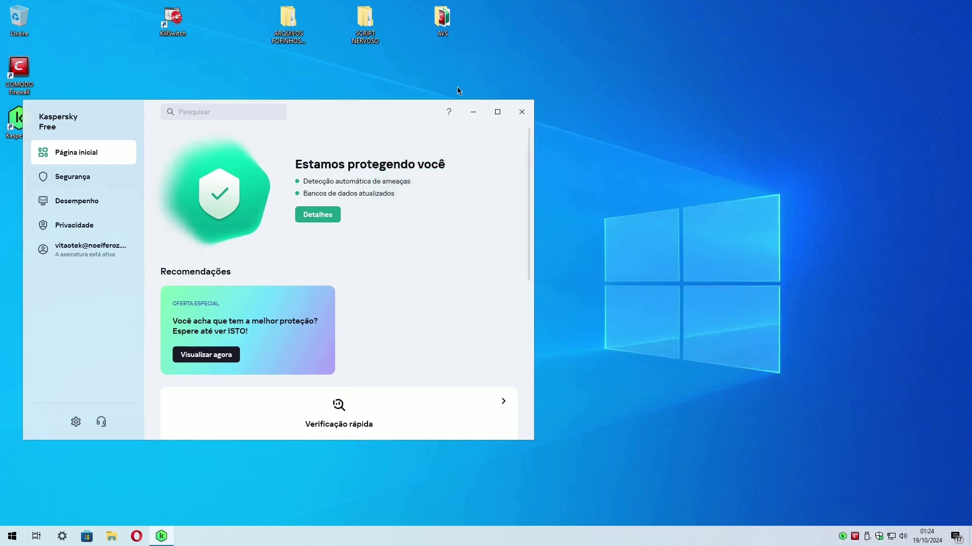
left_click_drag(414, 114, 622, 113)
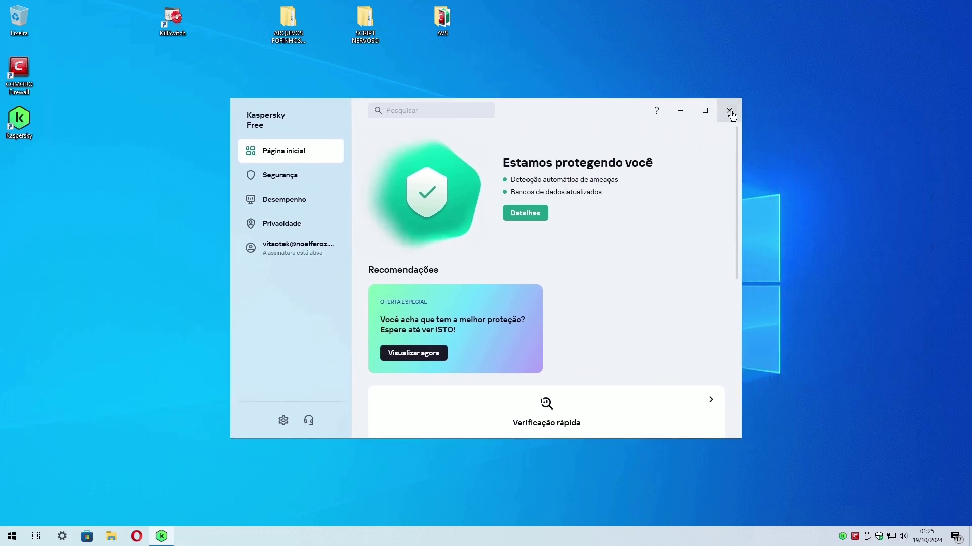
left_click(730, 112)
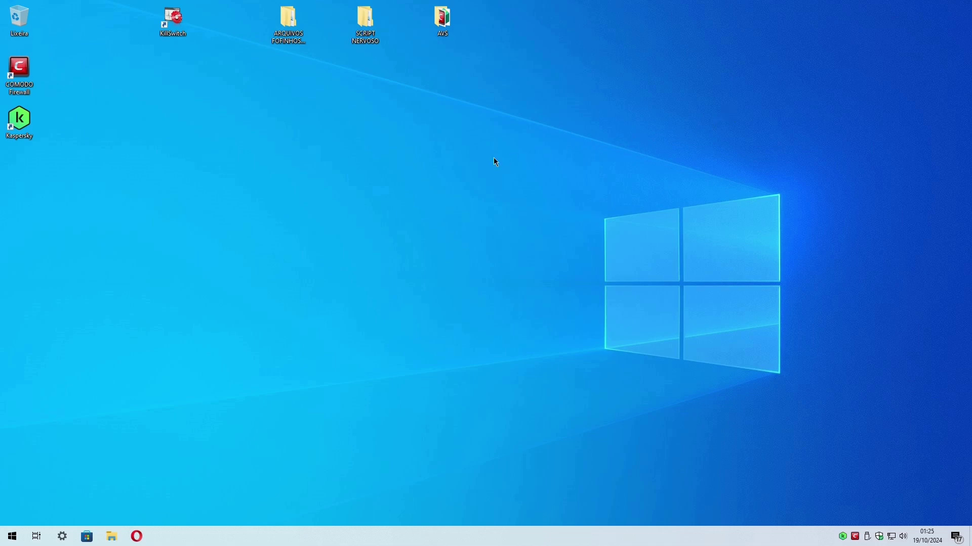
double_click(375, 17)
Extract the SCRIPT NERVOSO zip here with 7-Zip, entering the archive password.
right_click(288, 62)
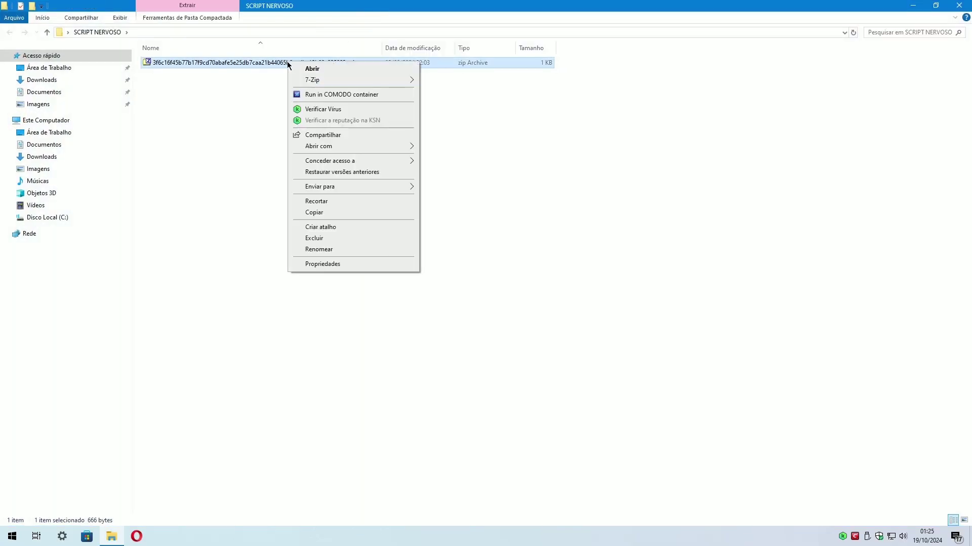
mouse_move(318, 80)
left_click(452, 113)
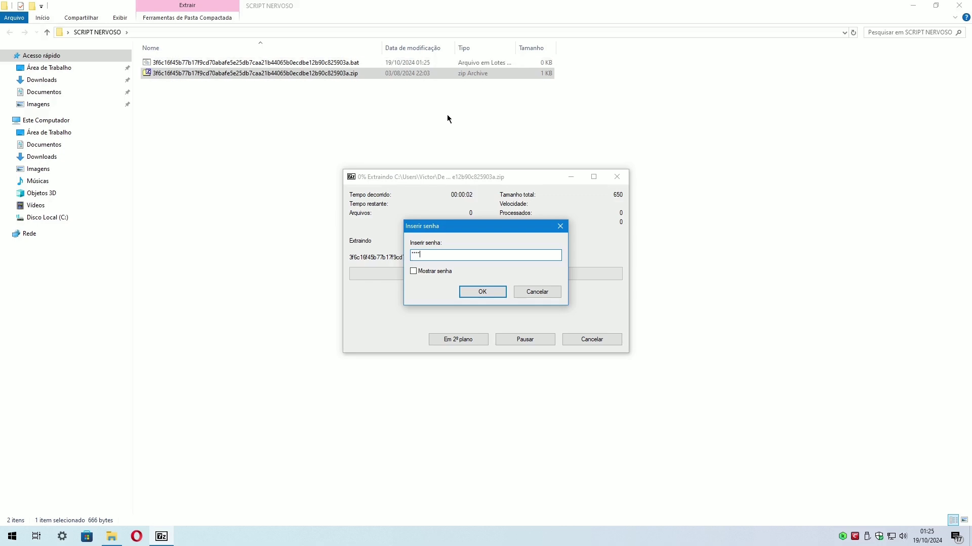
key("Return")
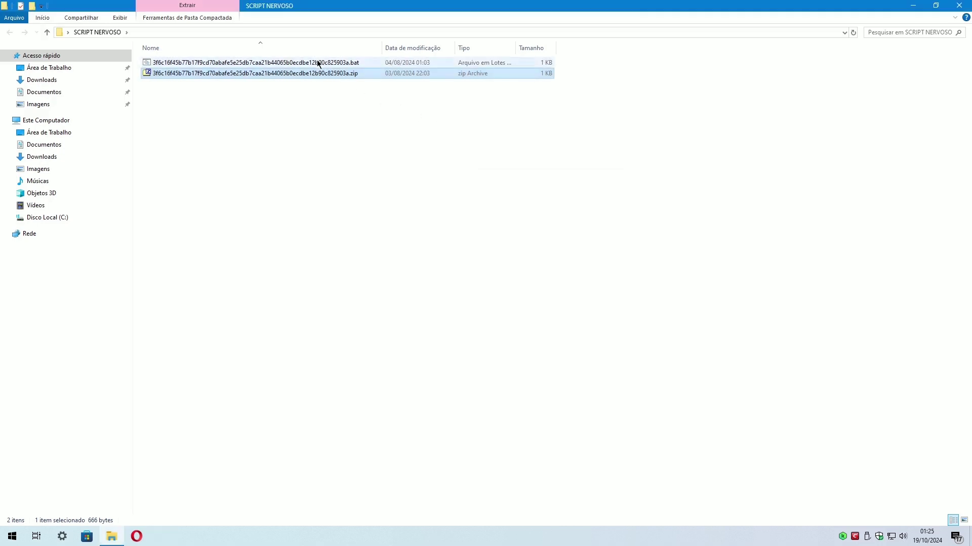
Scan the extracted .bat with Kaspersky, then run the clean script.
right_click(316, 63)
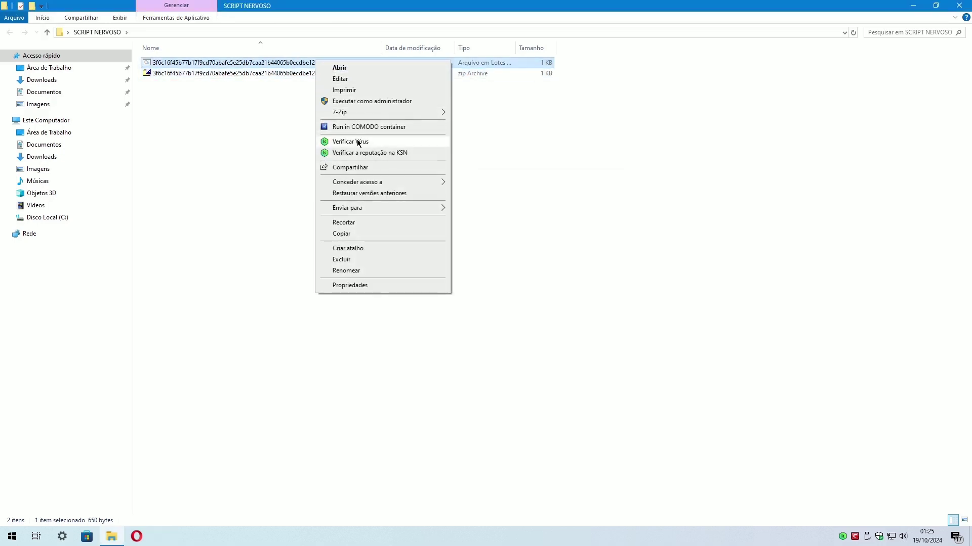
left_click(357, 142)
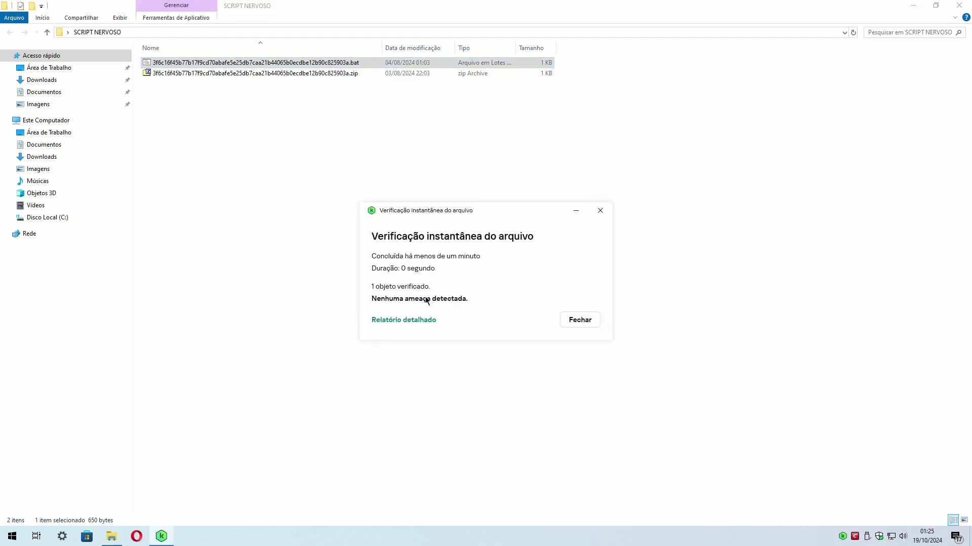
left_click(580, 320)
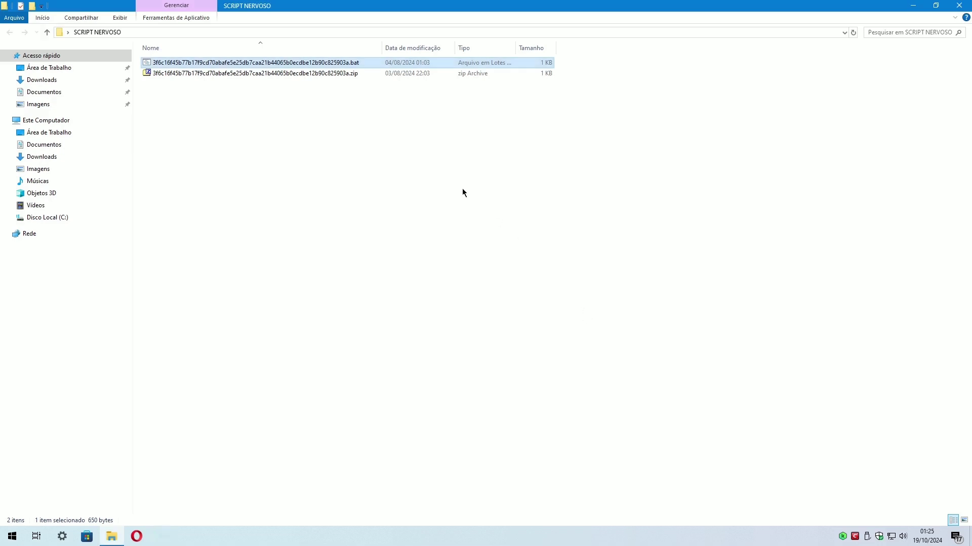
double_click(226, 62)
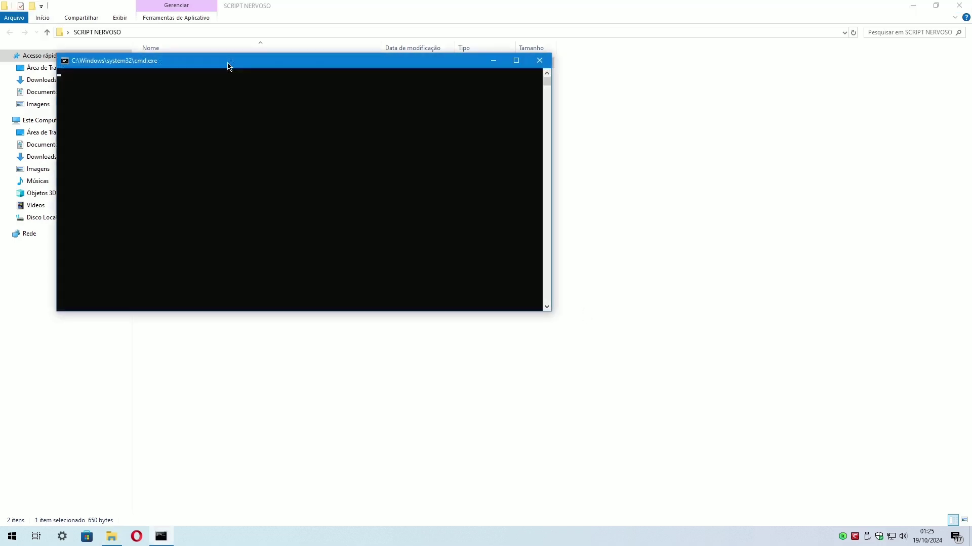
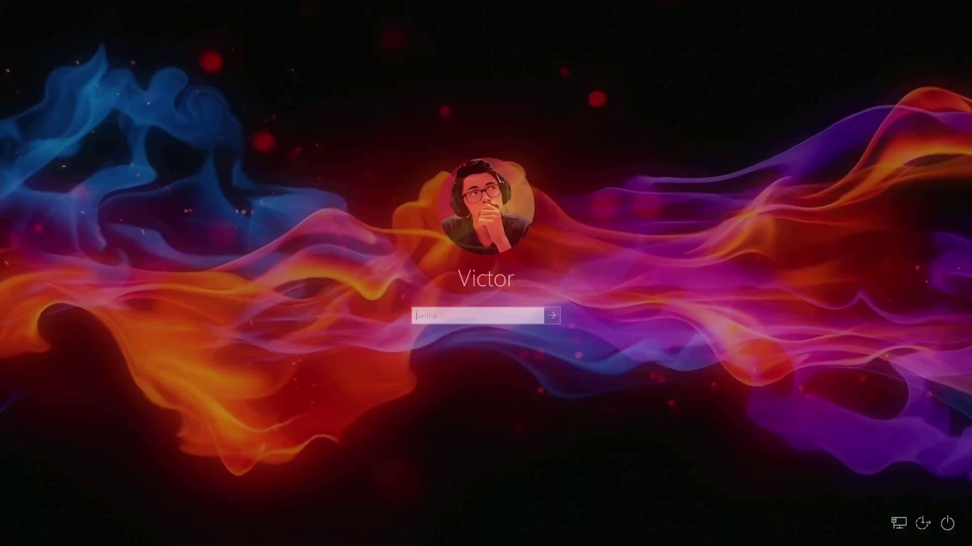
Submit the account password on the Windows login screen to reach the desktop.
key("Return")
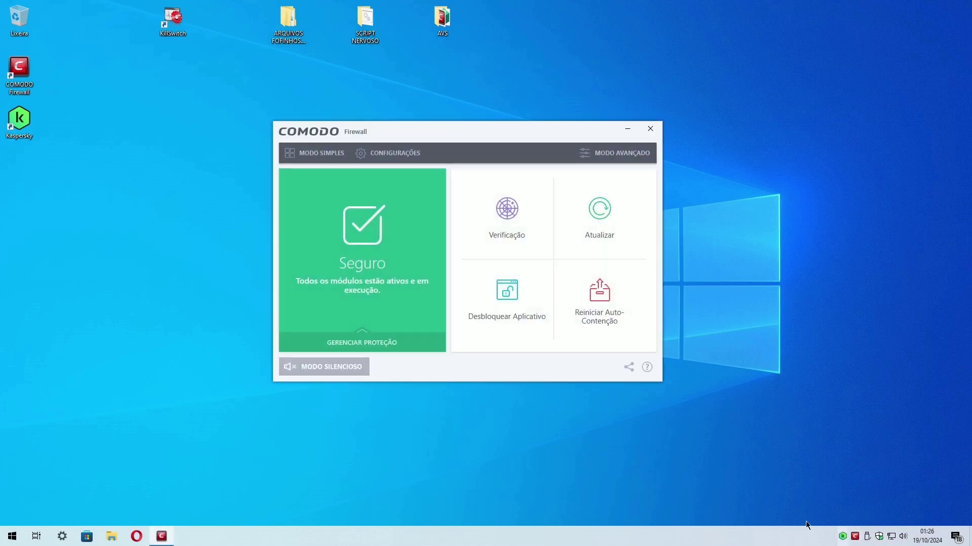
Disable COMODO Auto-Contenção for 15 minutes via Gerenciar Proteção, then close the firewall window.
left_click(390, 349)
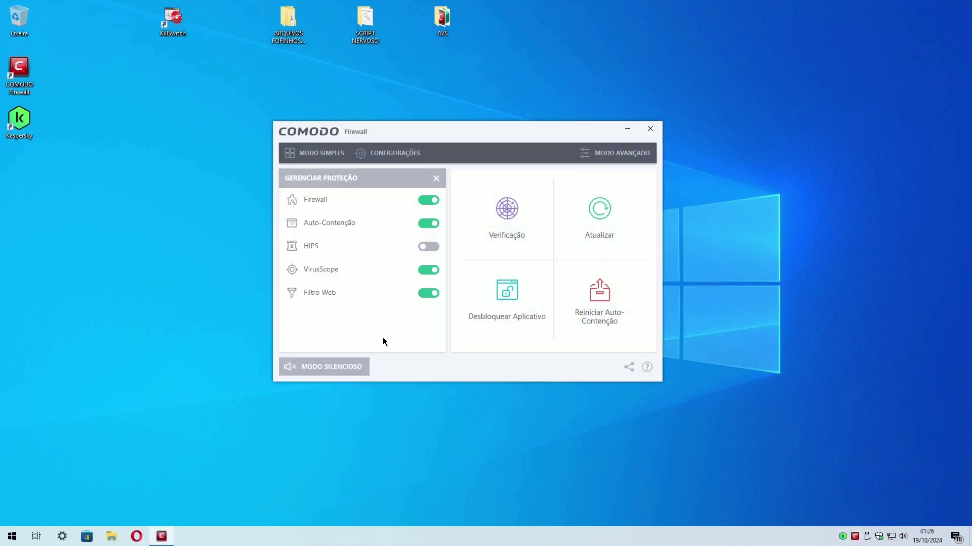
left_click(429, 224)
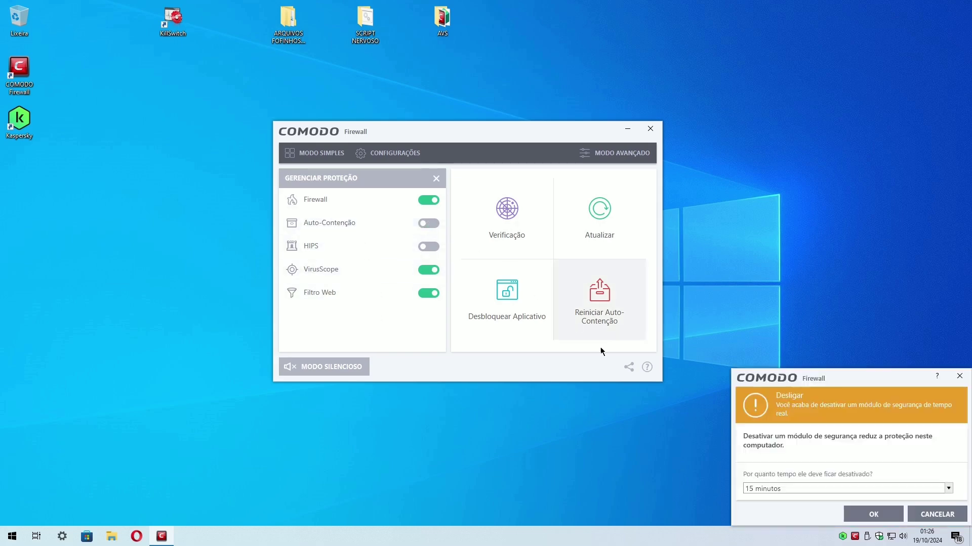
left_click(873, 514)
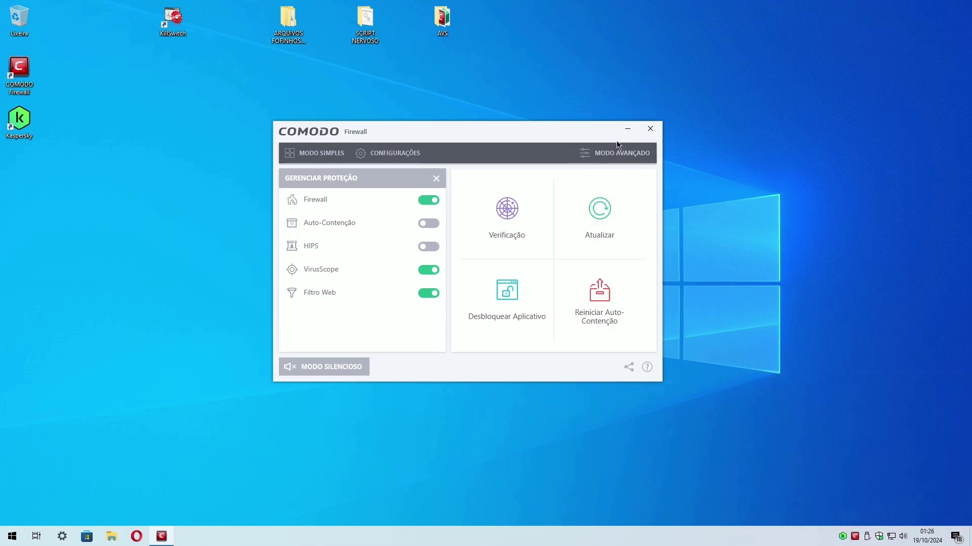
left_click(650, 128)
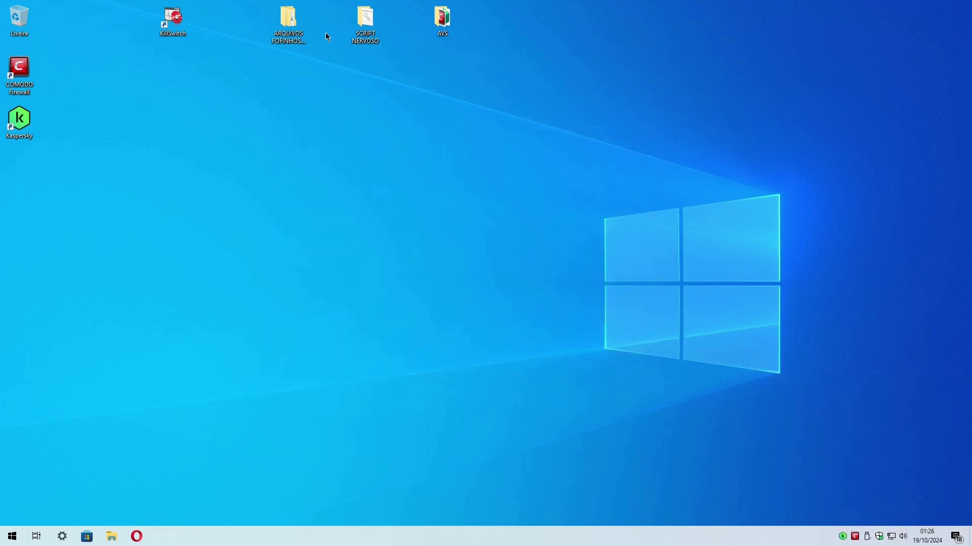
Run Kaspersky's Verificar Vírus on the .bat file in SCRIPT NERVOSO and dismiss the clean results.
double_click(367, 13)
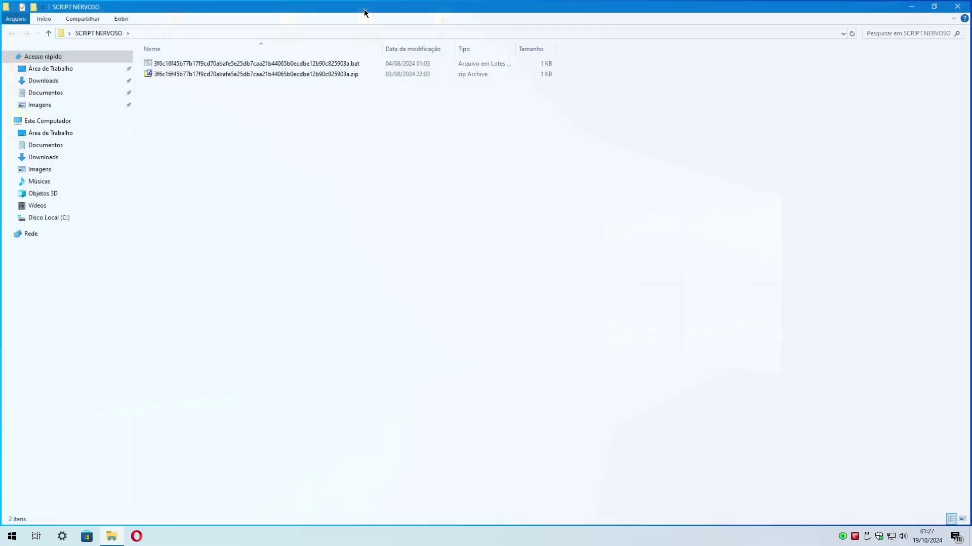
left_click(255, 60)
right_click(256, 59)
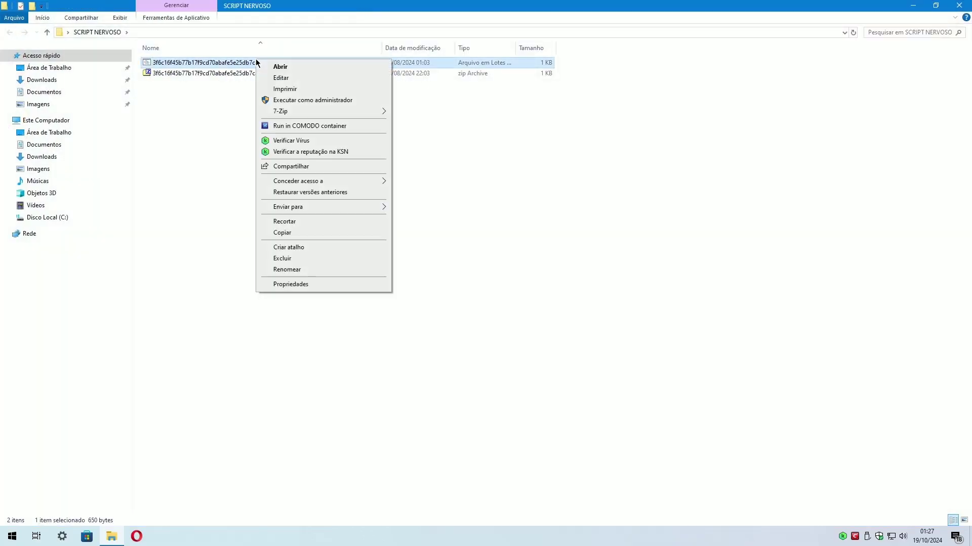
left_click(294, 142)
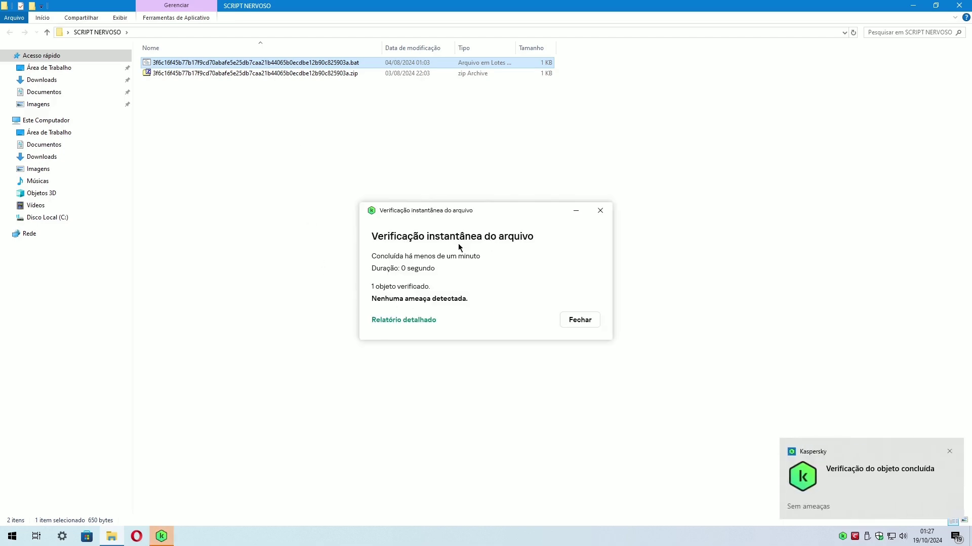
left_click(562, 325)
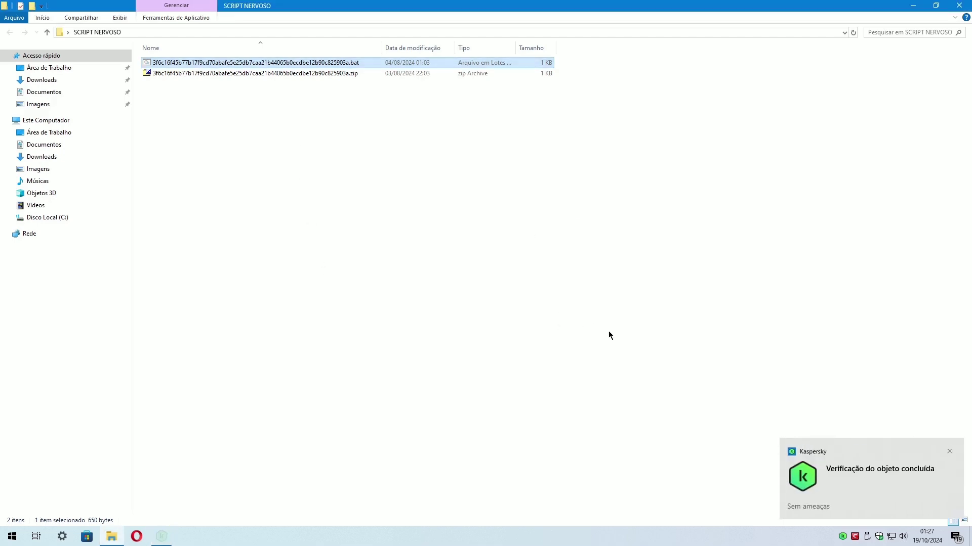
left_click(949, 451)
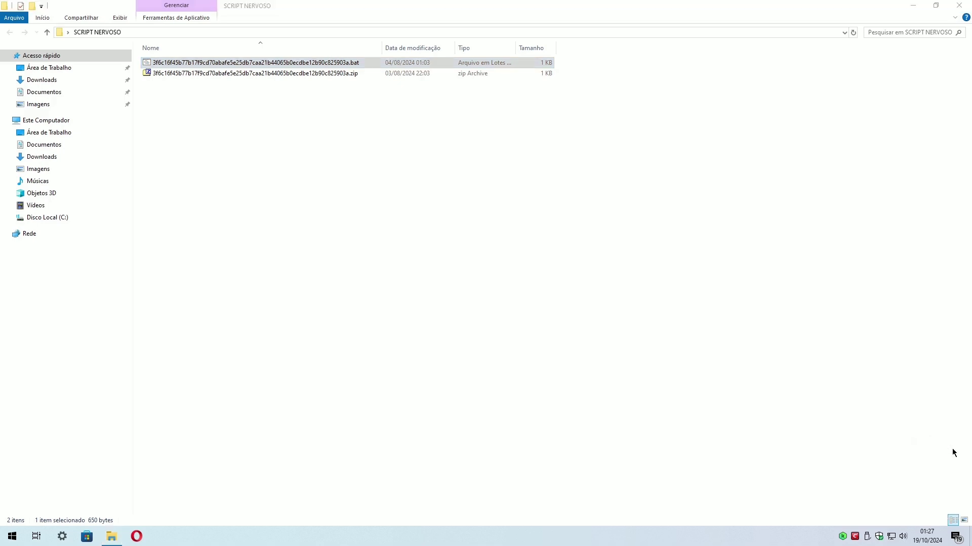
Confirm in the COMODO tray menu that Auto-Contenção is still set to Desativado.
right_click(855, 536)
mouse_move(893, 439)
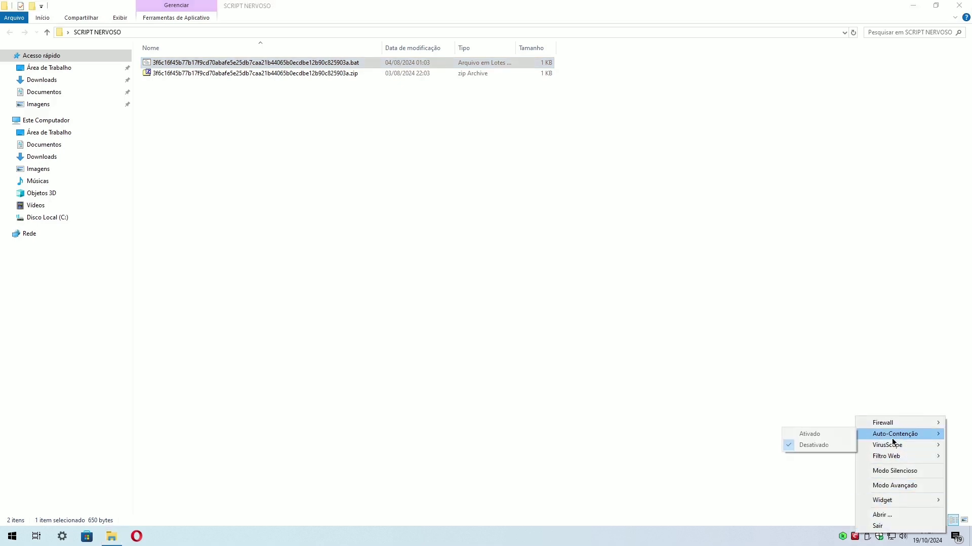
left_click(523, 270)
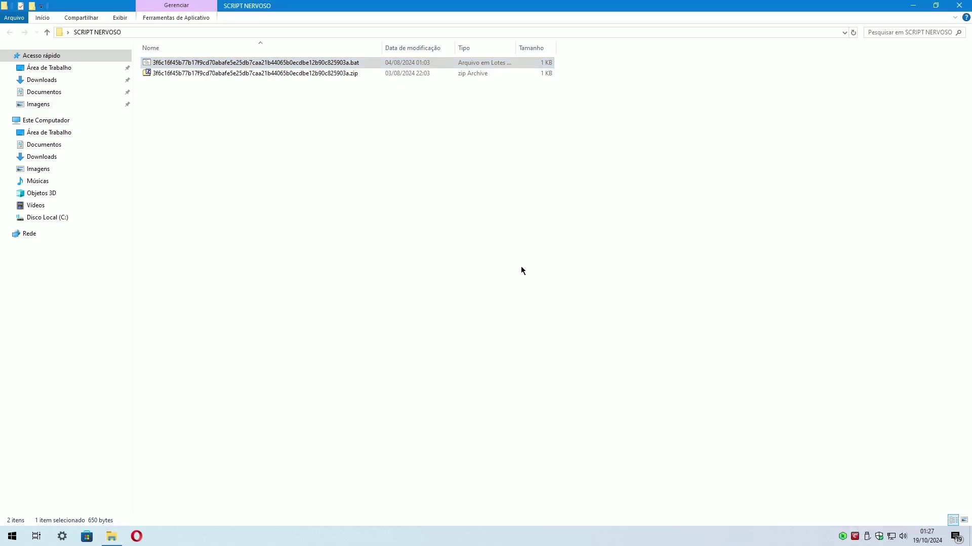
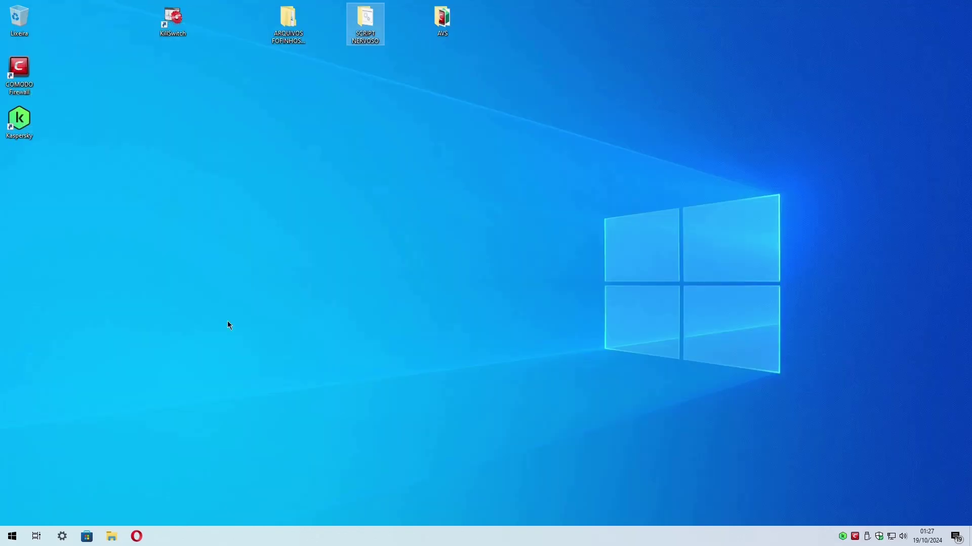
Restart the Windows 10 guest with the Start menu's Reiniciar (Restart) power option.
left_click(13, 536)
left_click(11, 514)
left_click(27, 490)
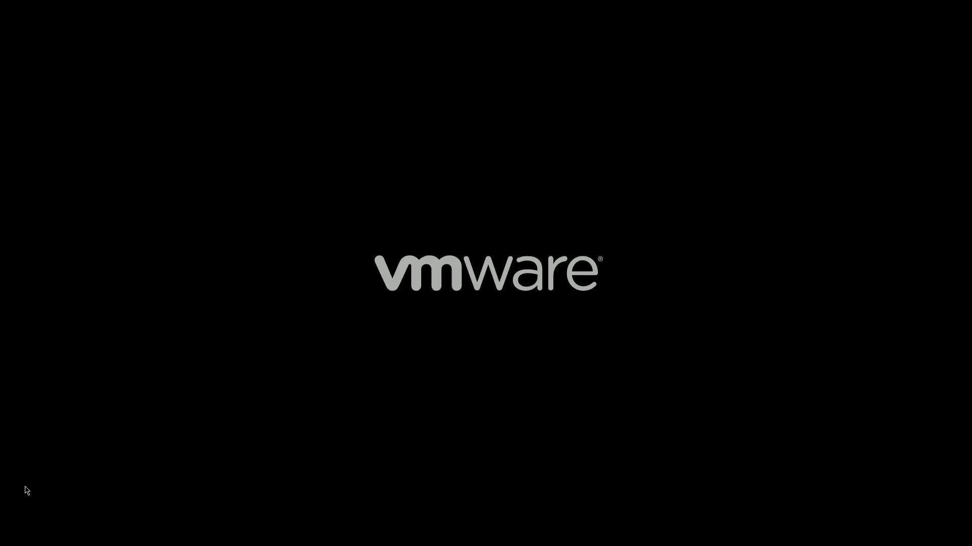